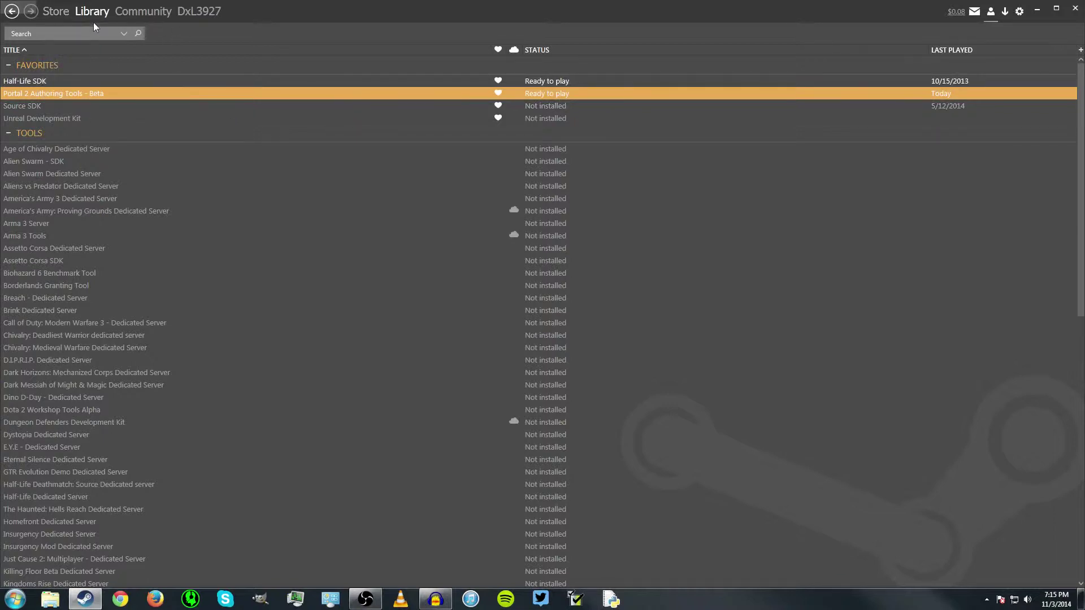
Step: Launch Portal 2 Authoring Tools - Beta from the Steam library and open the Hammer World Editor
mouse_move(96, 12)
click(25, 107)
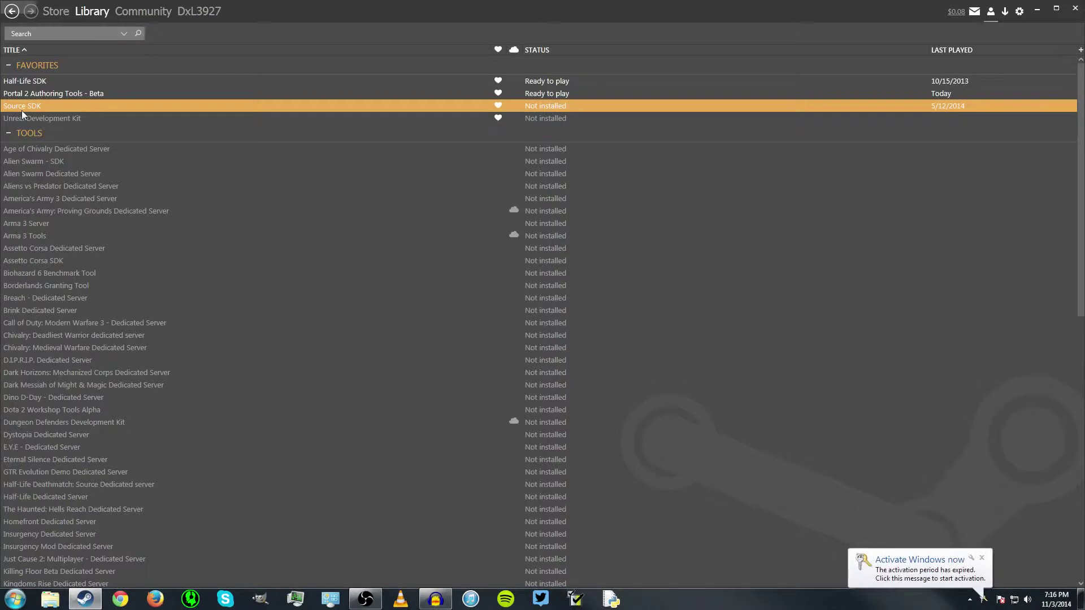
click(36, 92)
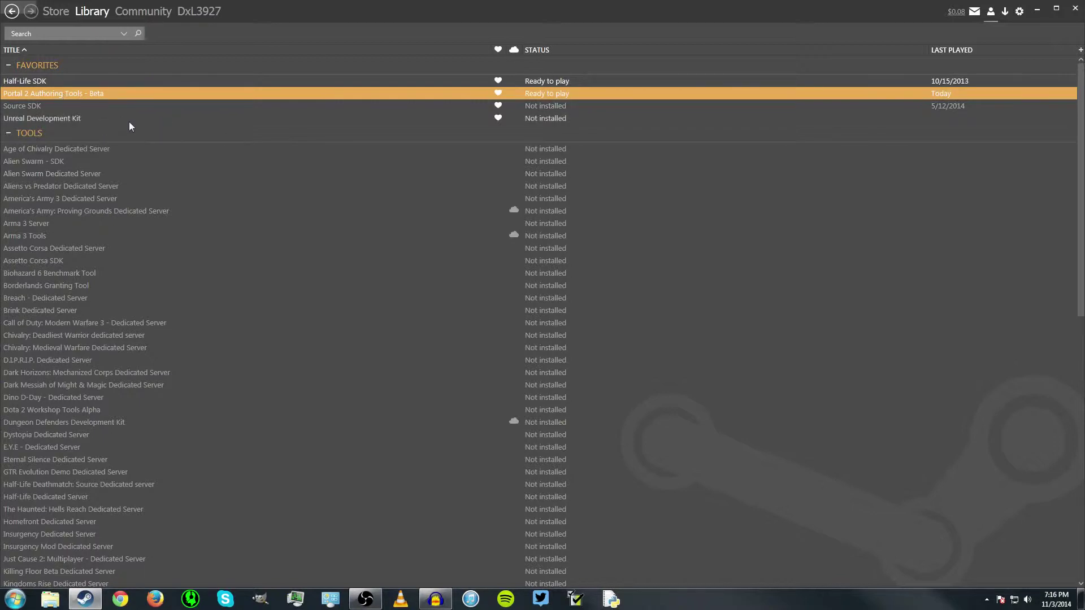
double_click(67, 94)
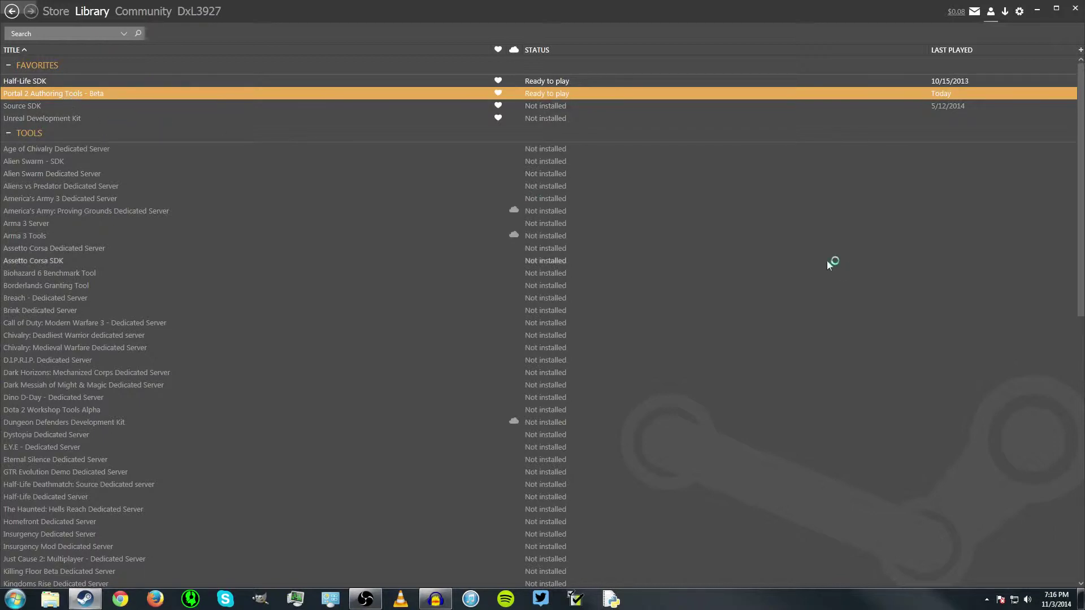
drag(552, 205, 665, 176)
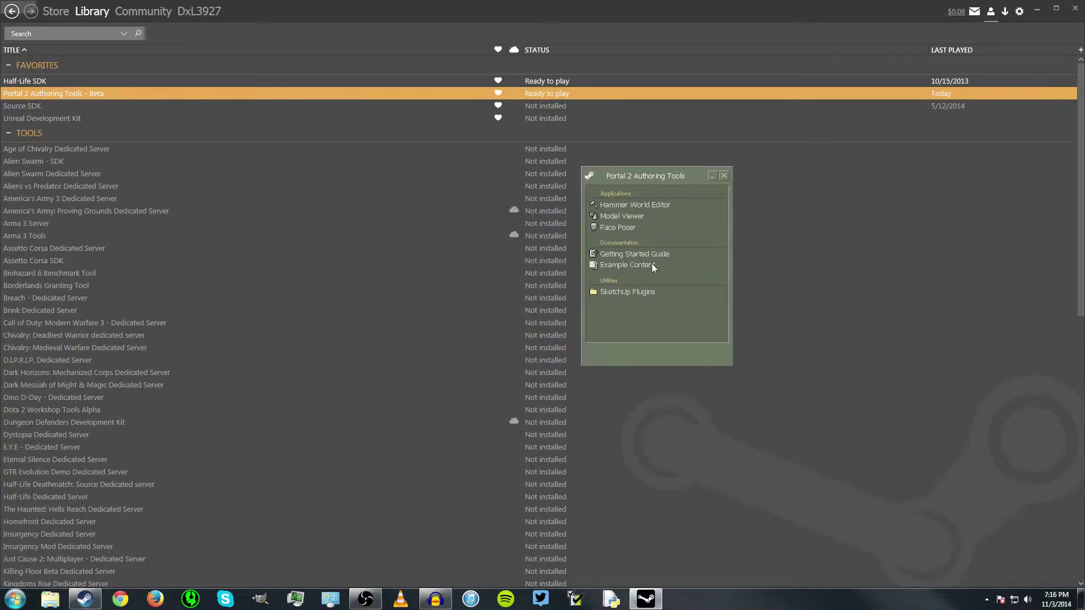
click(639, 206)
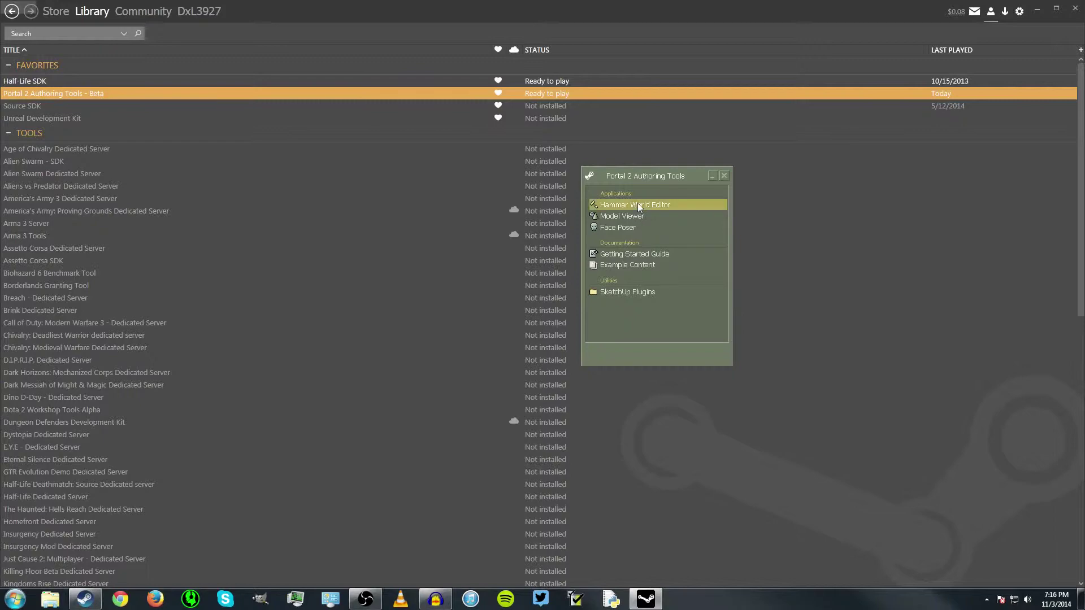
double_click(634, 205)
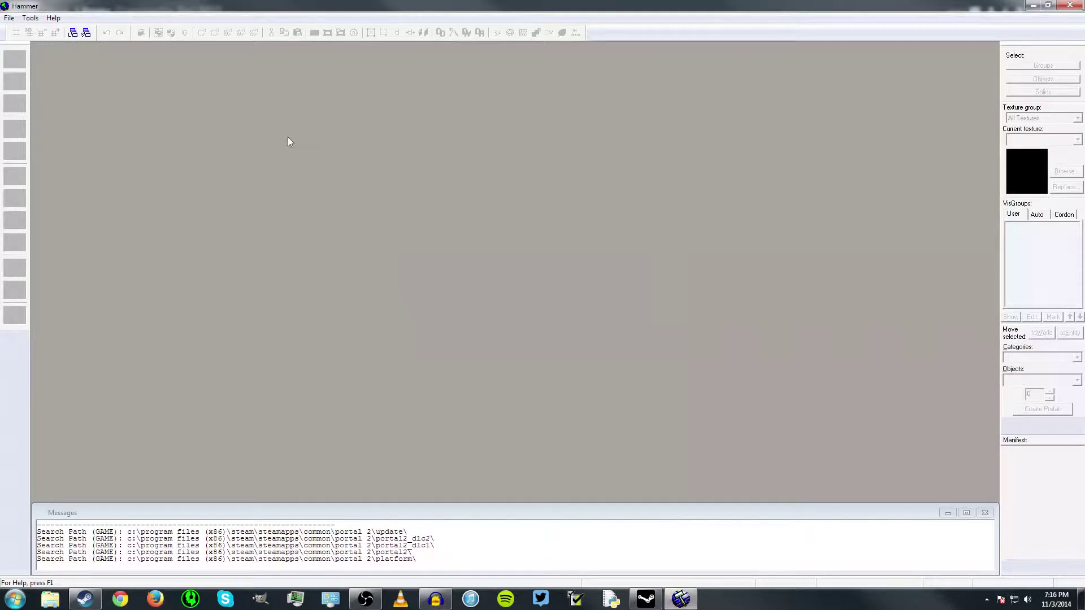
Step: Create a new empty map in Hammer
click(10, 20)
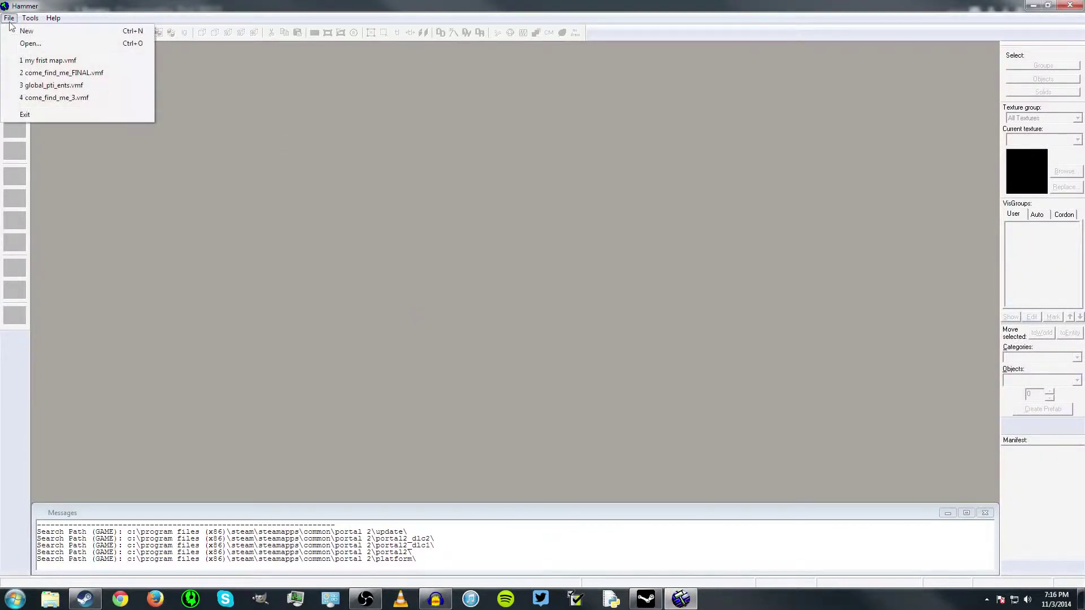
click(57, 32)
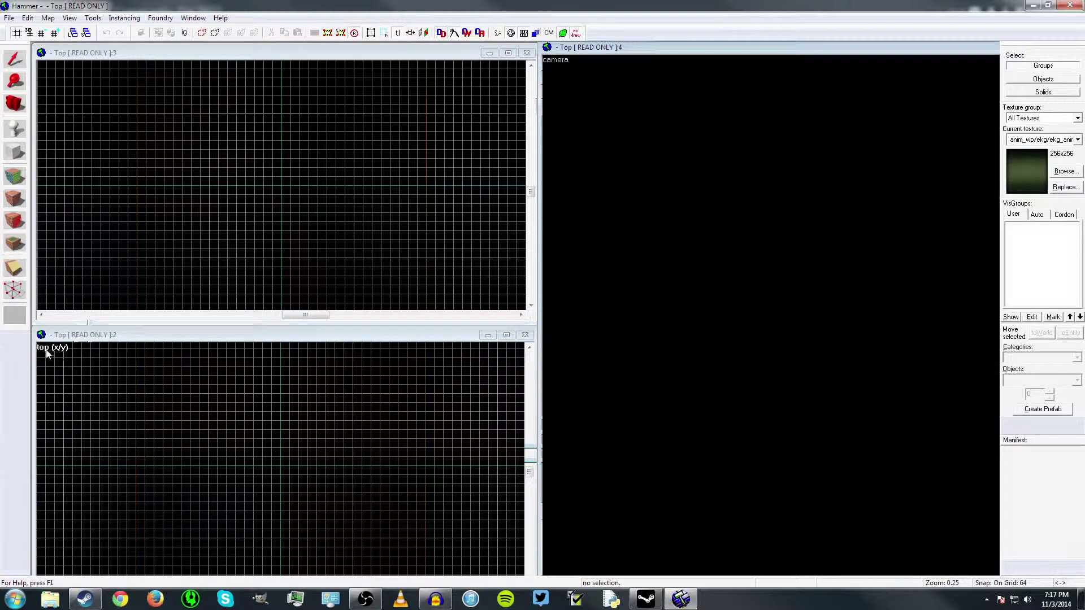
key(ctrl+Tab)
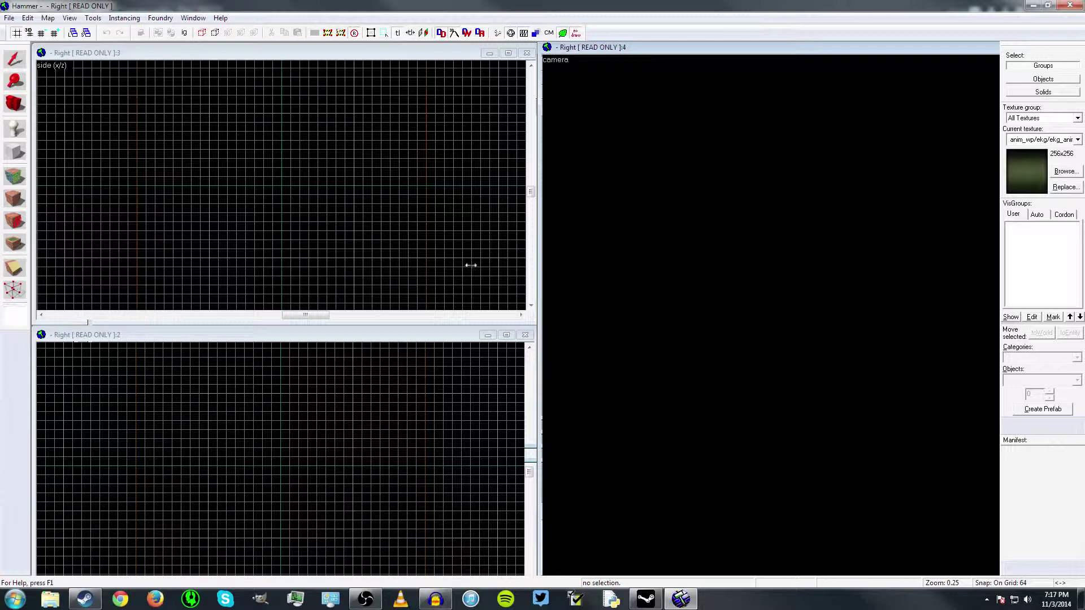
Step: Look around the origin axes of the empty map in the 3D camera view
key(z)
key(s)
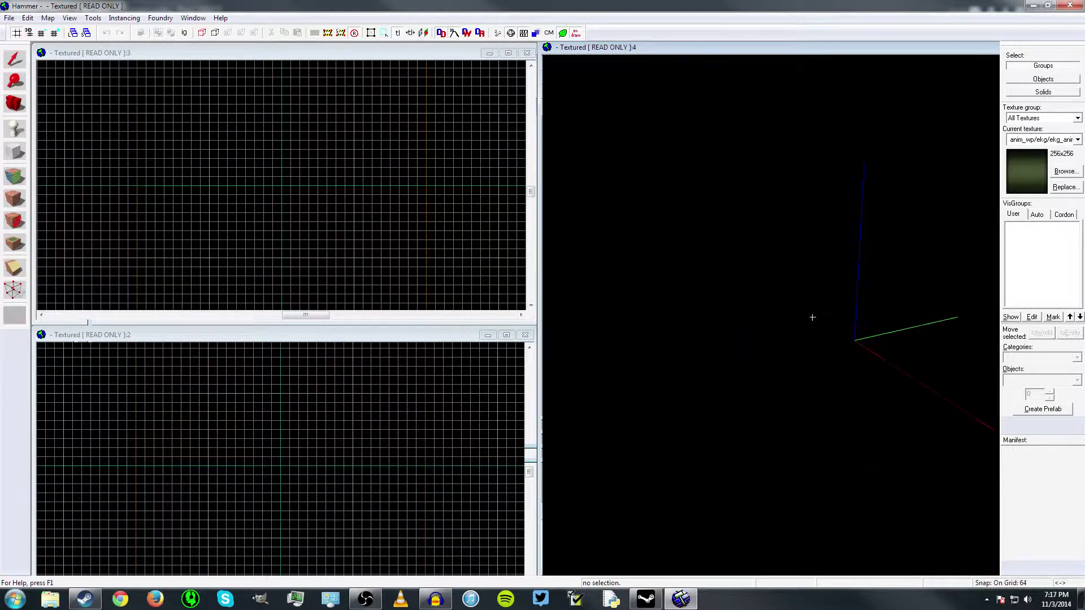
key(z)
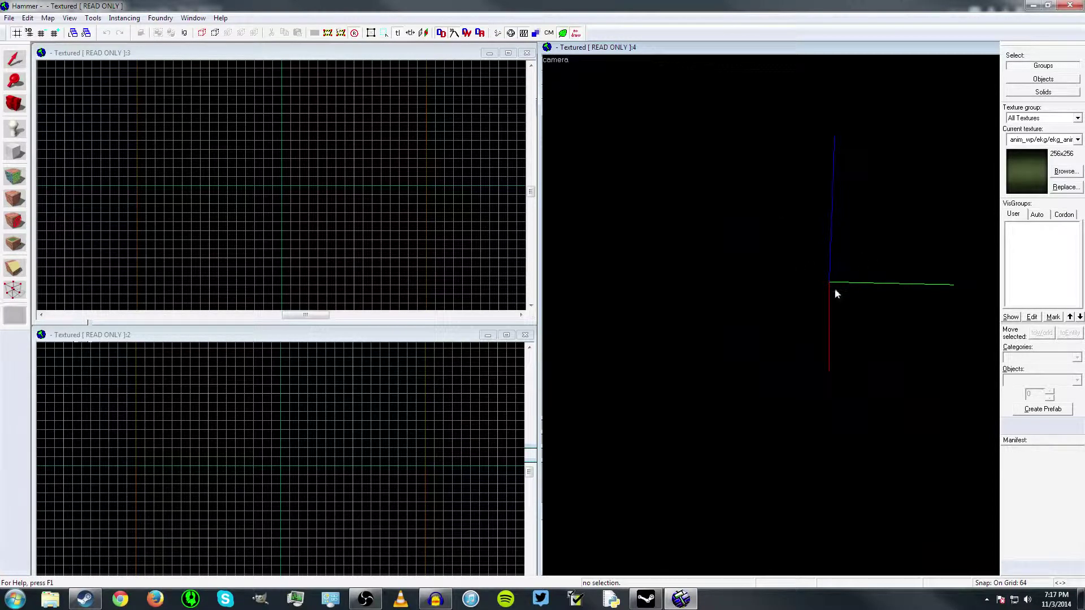
key(z)
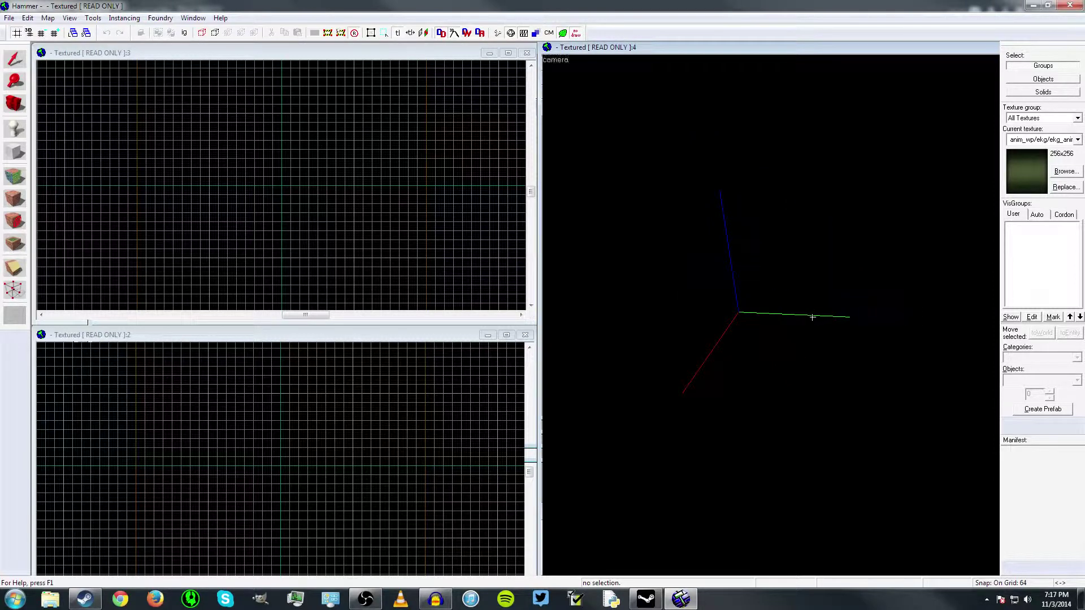
key(z)
key(z)
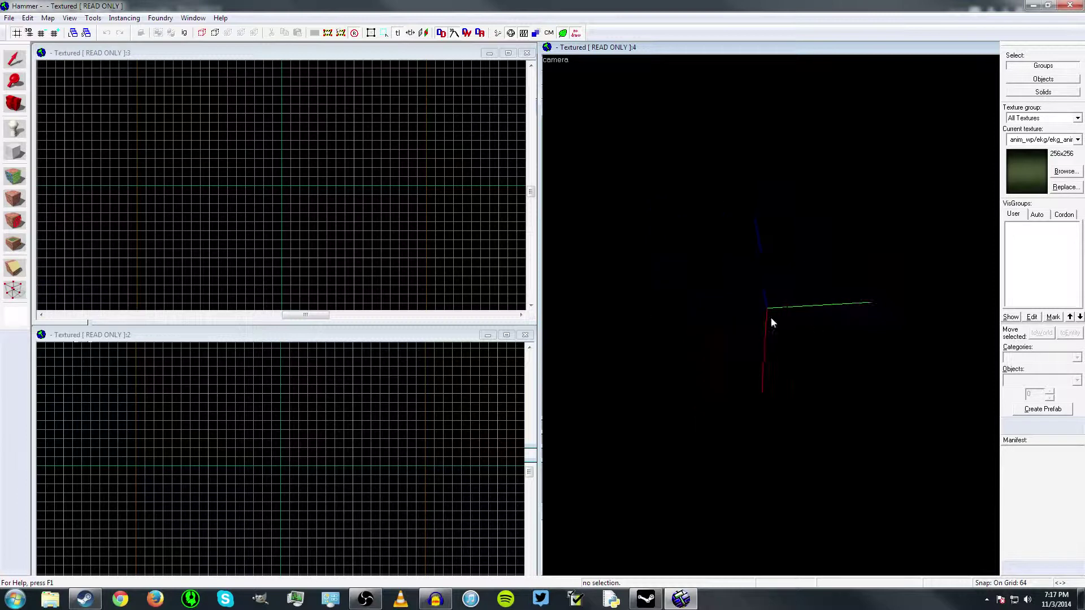
key(z)
key(z)
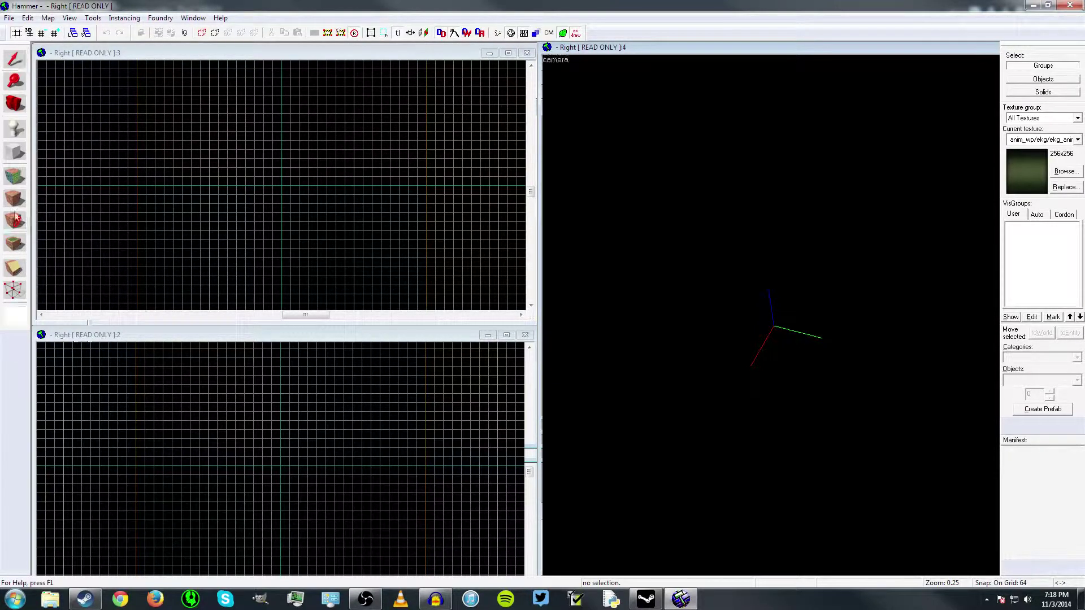
click(18, 66)
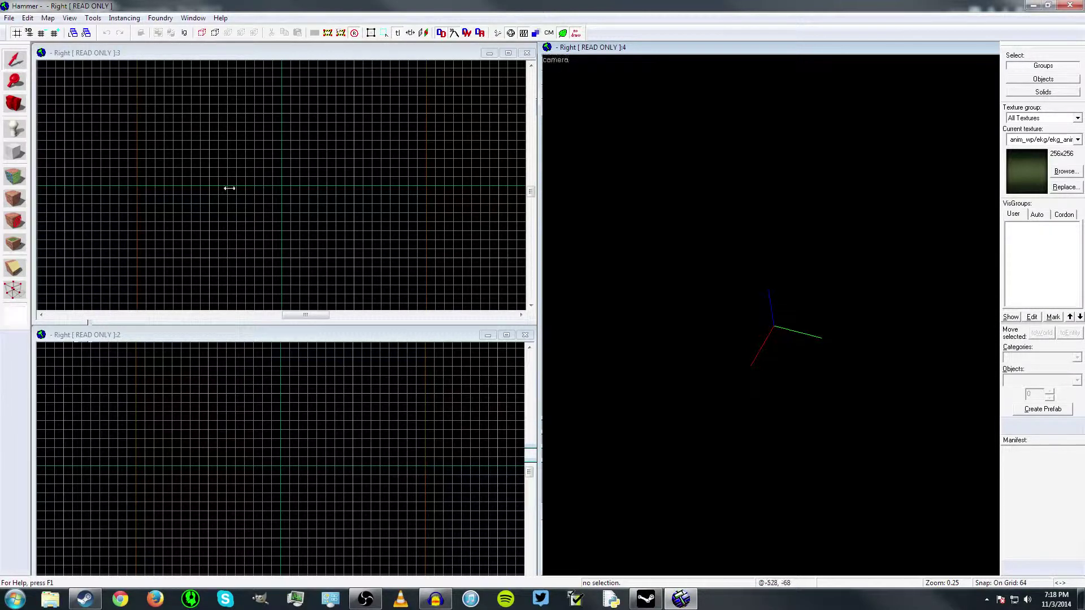
click(15, 154)
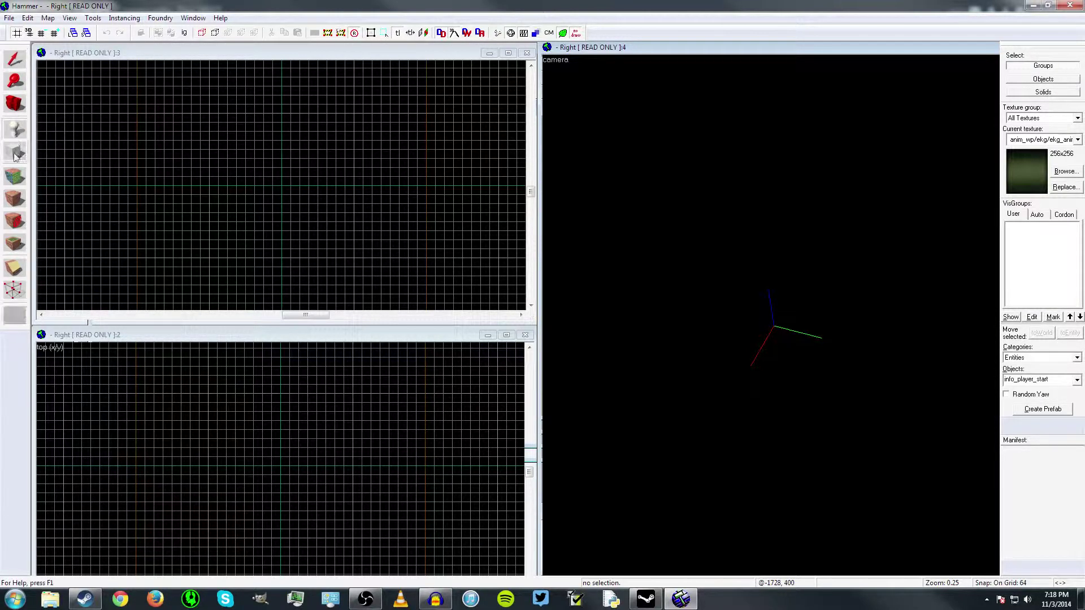
click(16, 60)
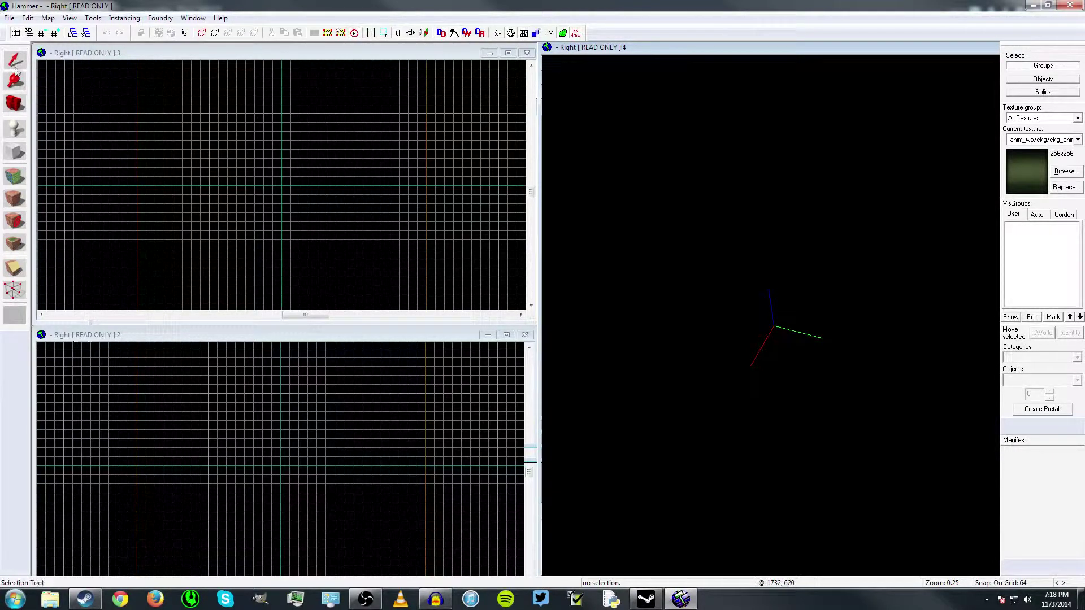
click(216, 156)
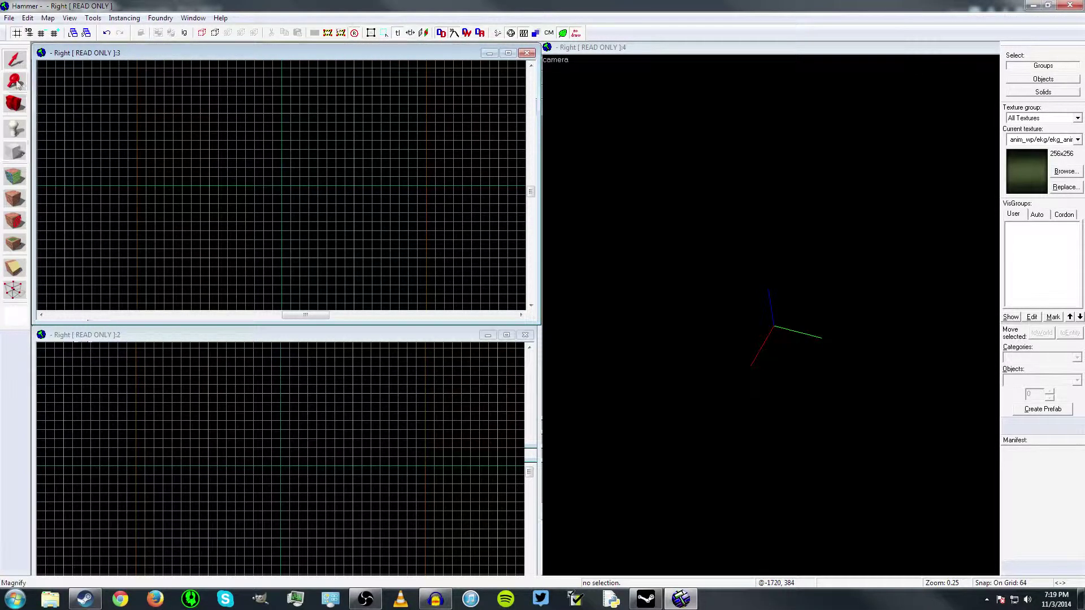
Step: Outline a primitive block 1024 by 1024 units and 64 units high, centred on the origin in the top view
click(18, 134)
click(17, 151)
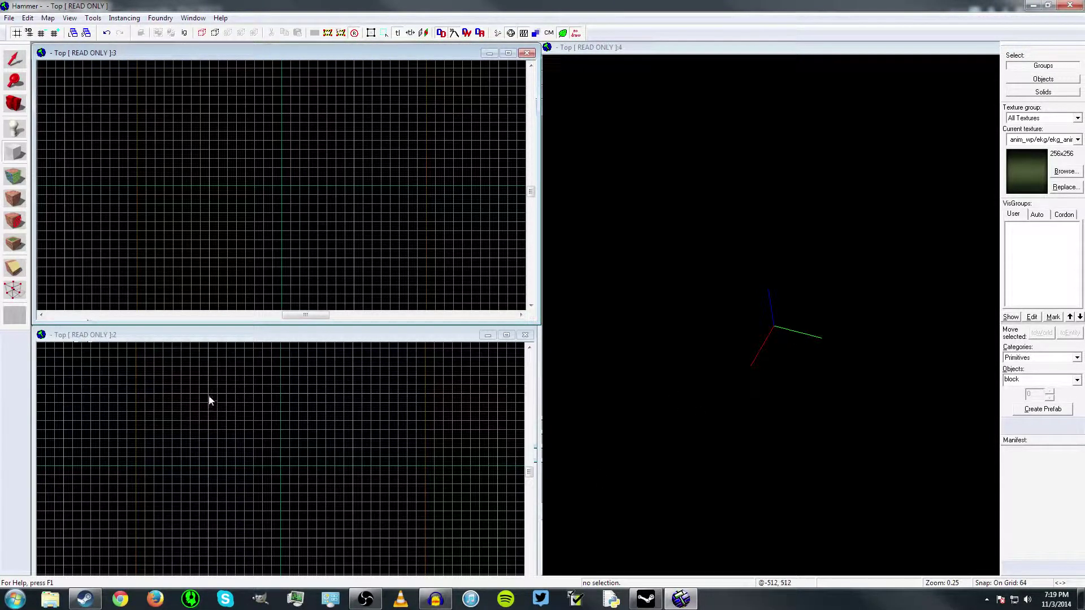
drag(210, 394, 357, 543)
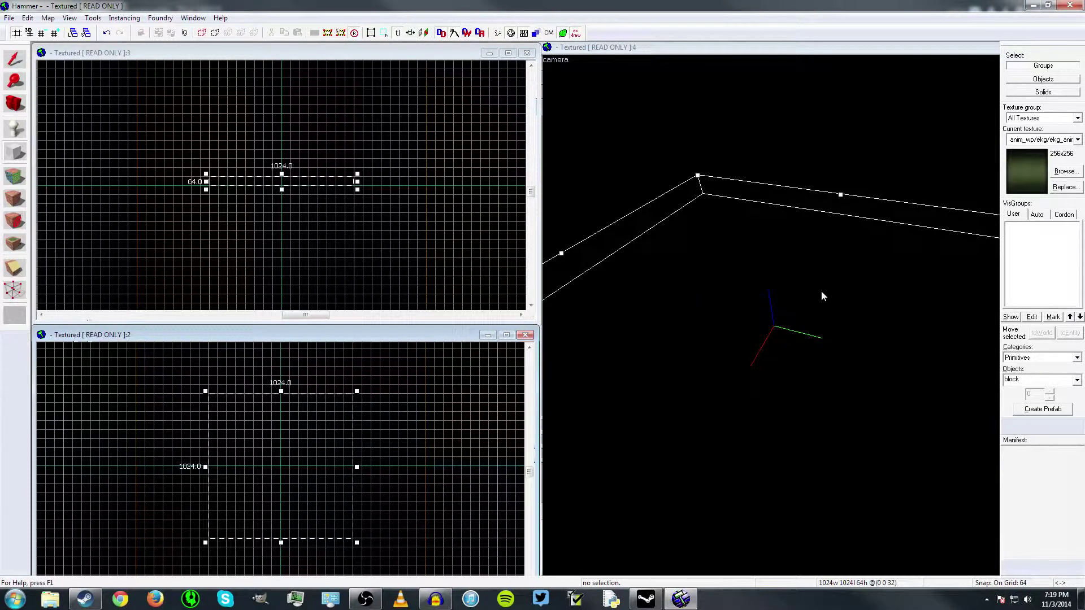
drag(801, 286, 746, 274)
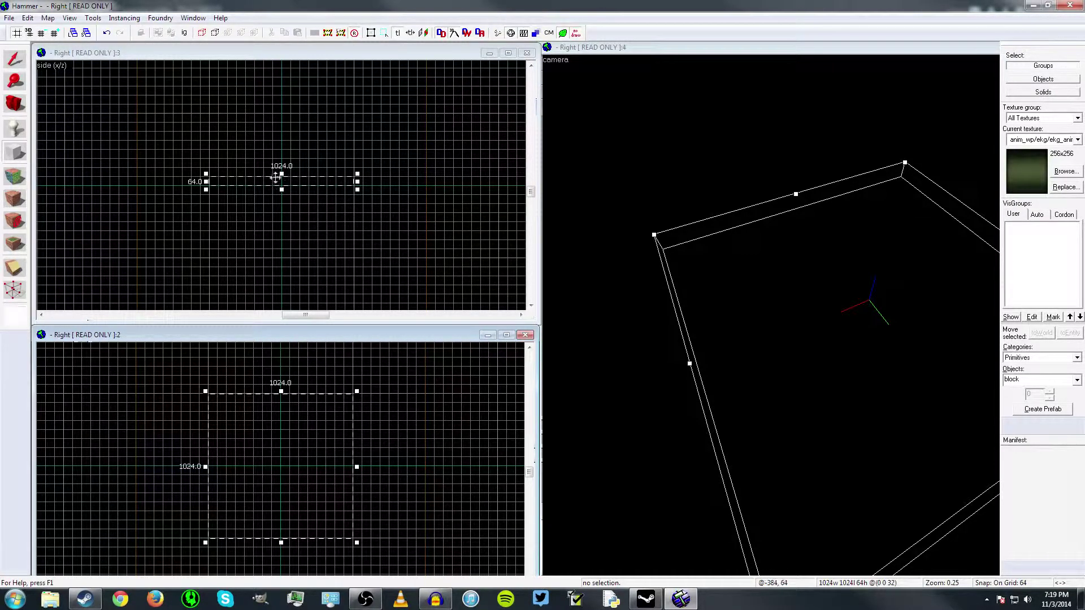
scroll(263, 192, up, 6)
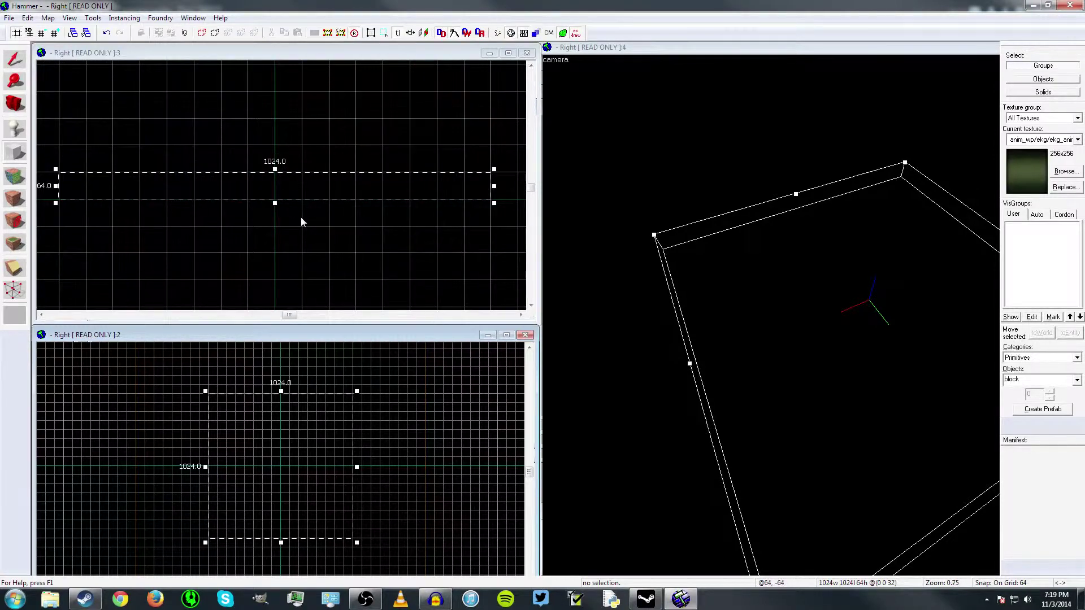
scroll(282, 204, down, 3)
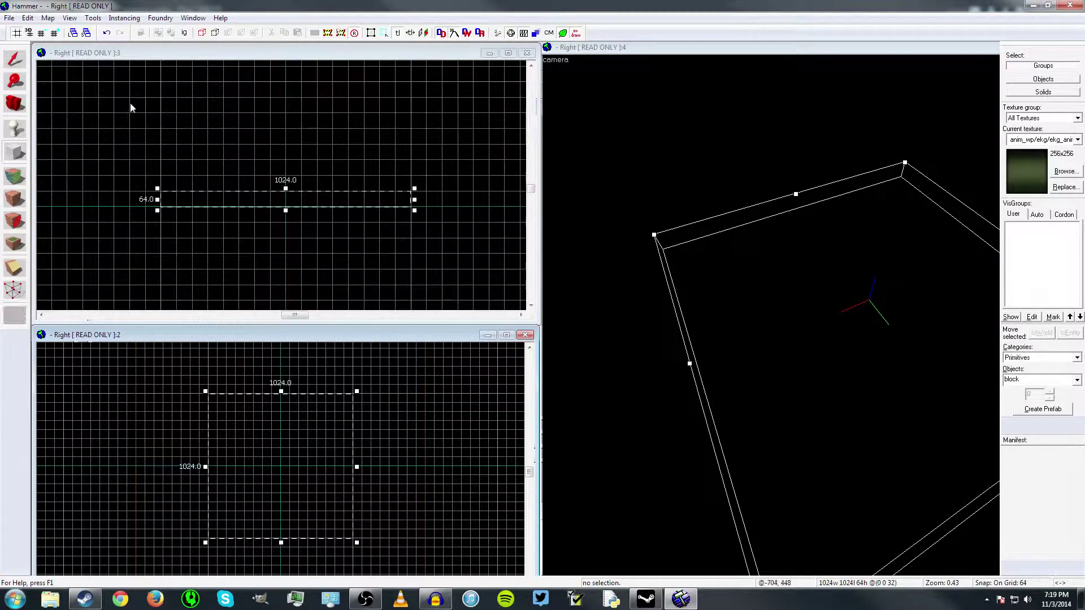
Step: Try smaller and larger grid spacings, returning the grid to 64 units
click(44, 35)
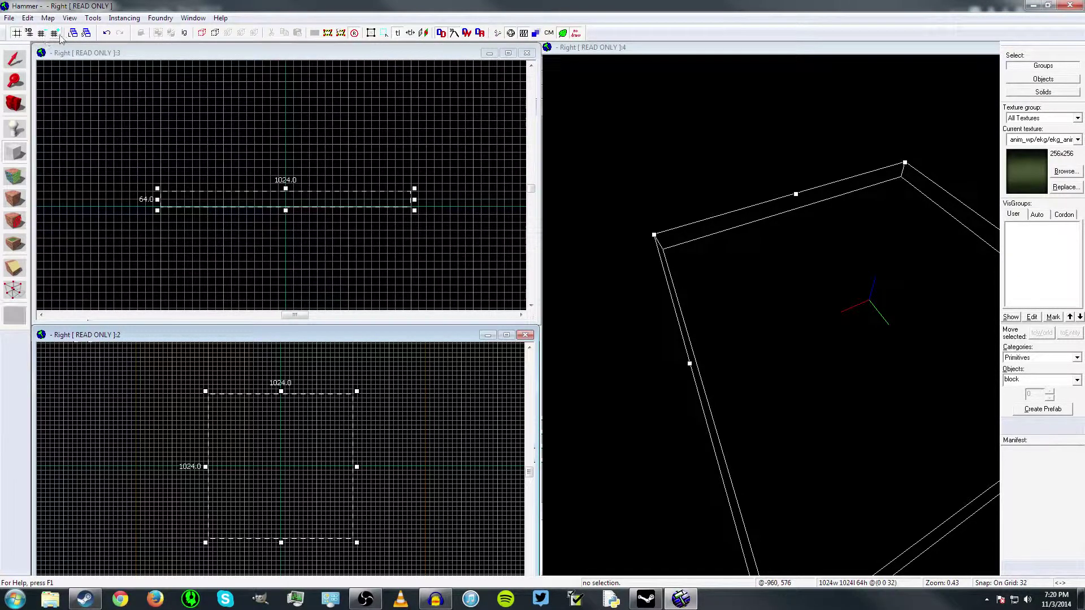
click(60, 36)
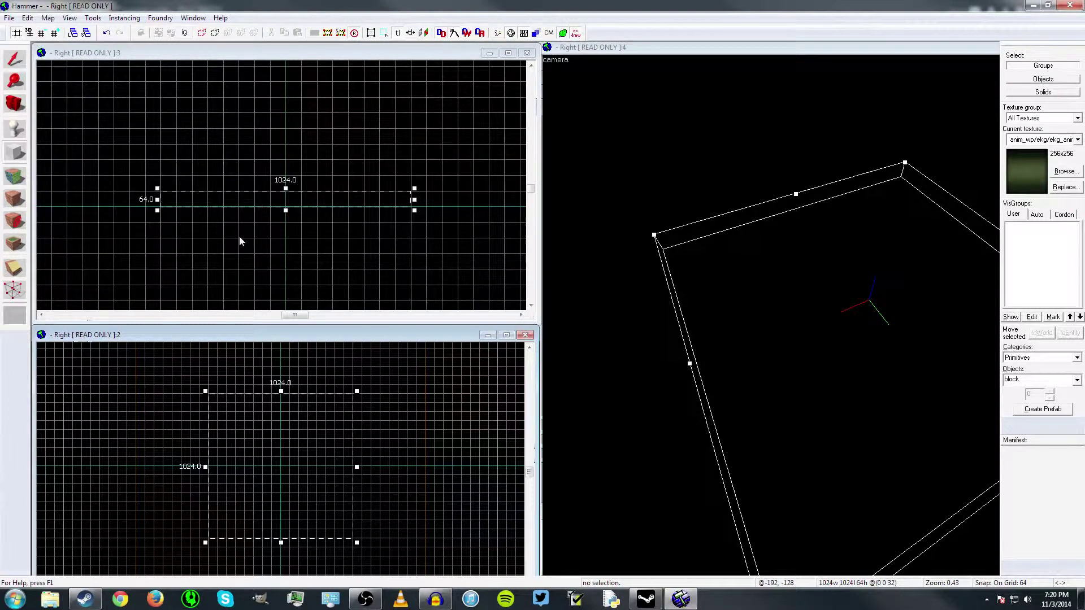
click(54, 34)
click(41, 33)
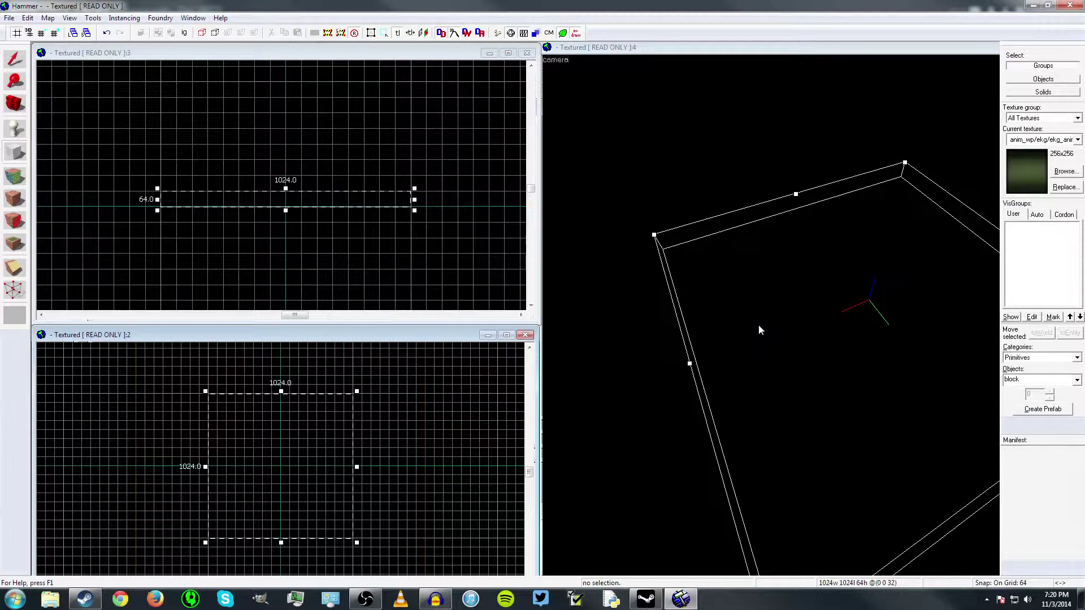
Step: Create the solid block from the drawn outline
key(Return)
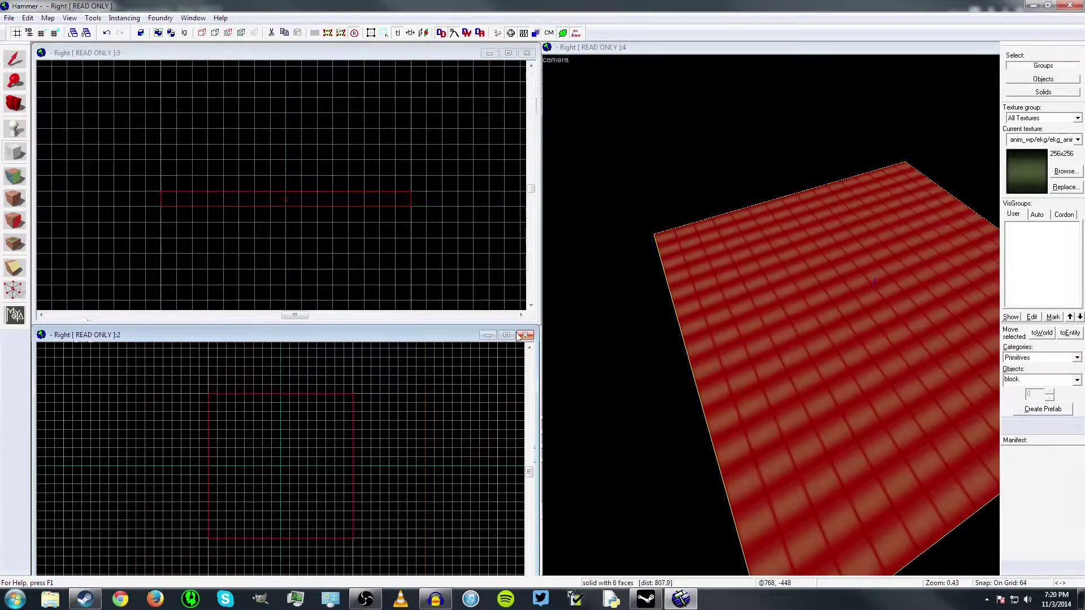
Step: Examine the top and side faces of the new block from several angles in the 3D camera view
key(z)
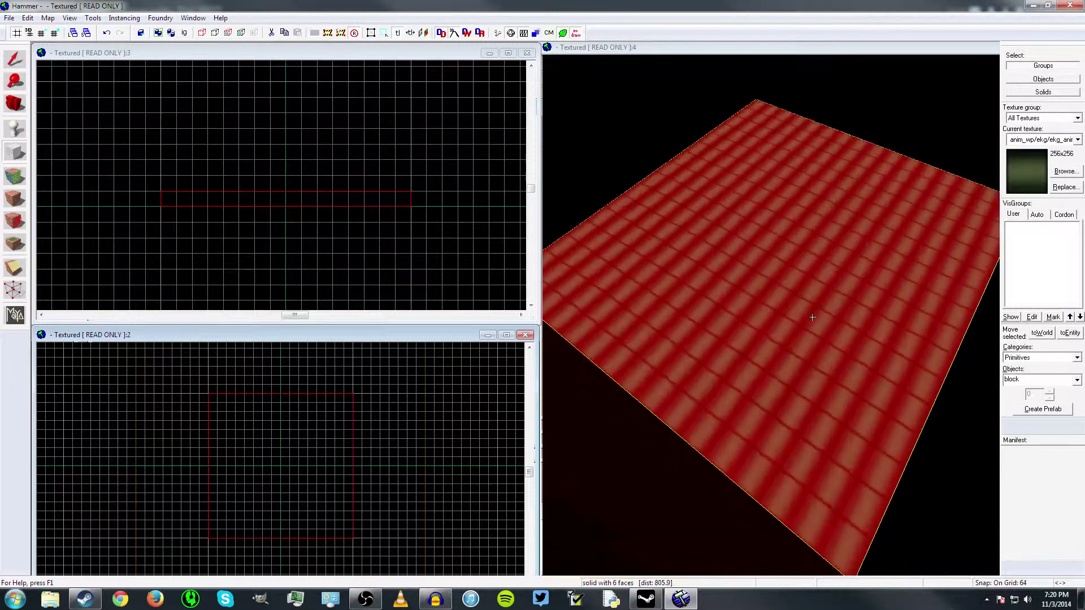
key(w)
key(z)
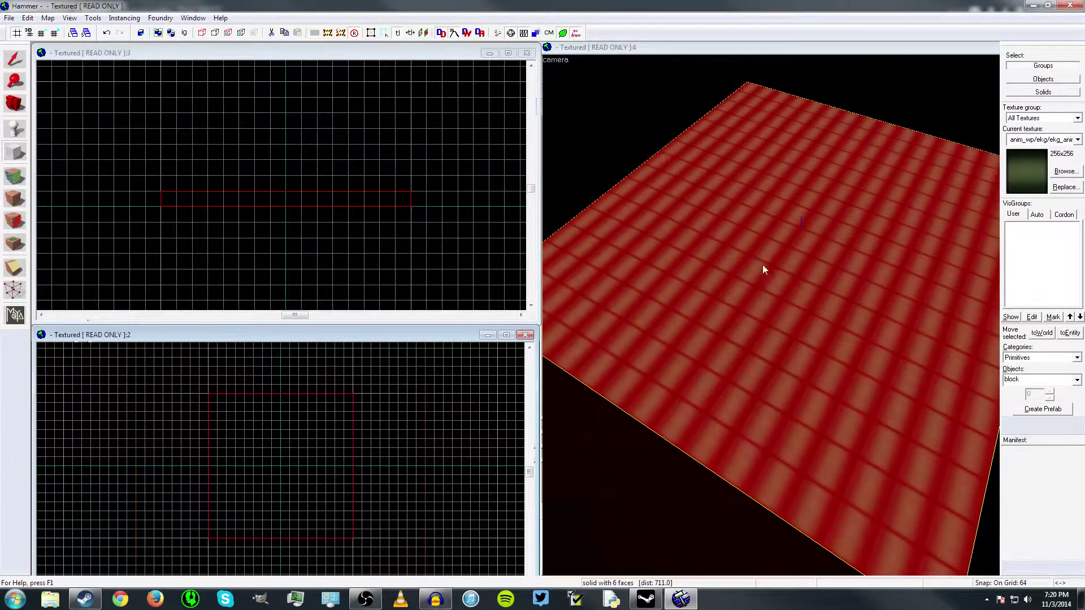
key(z)
key(w)
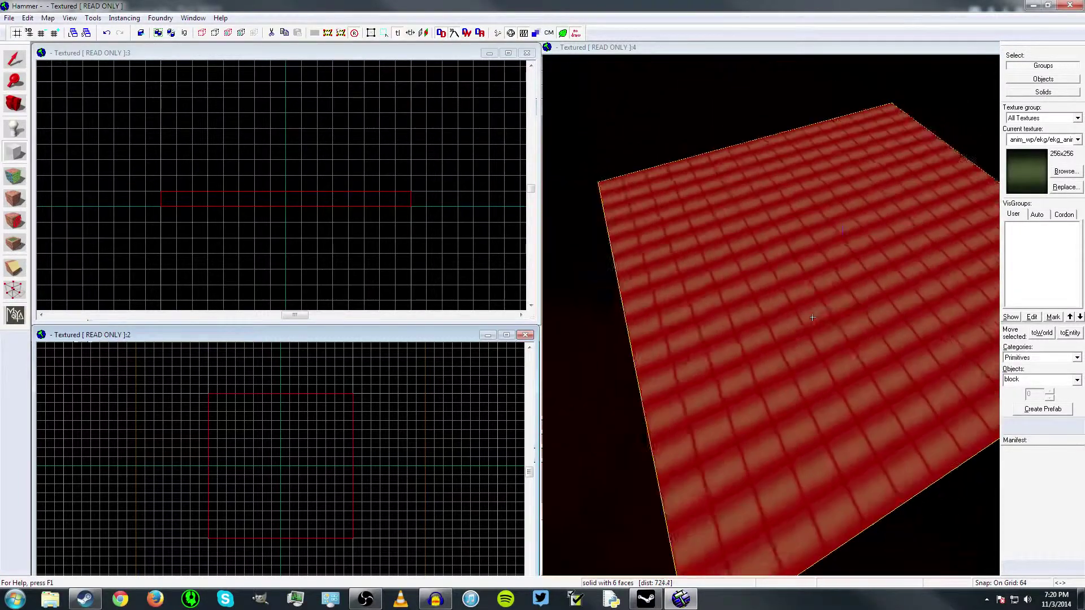
key(s)
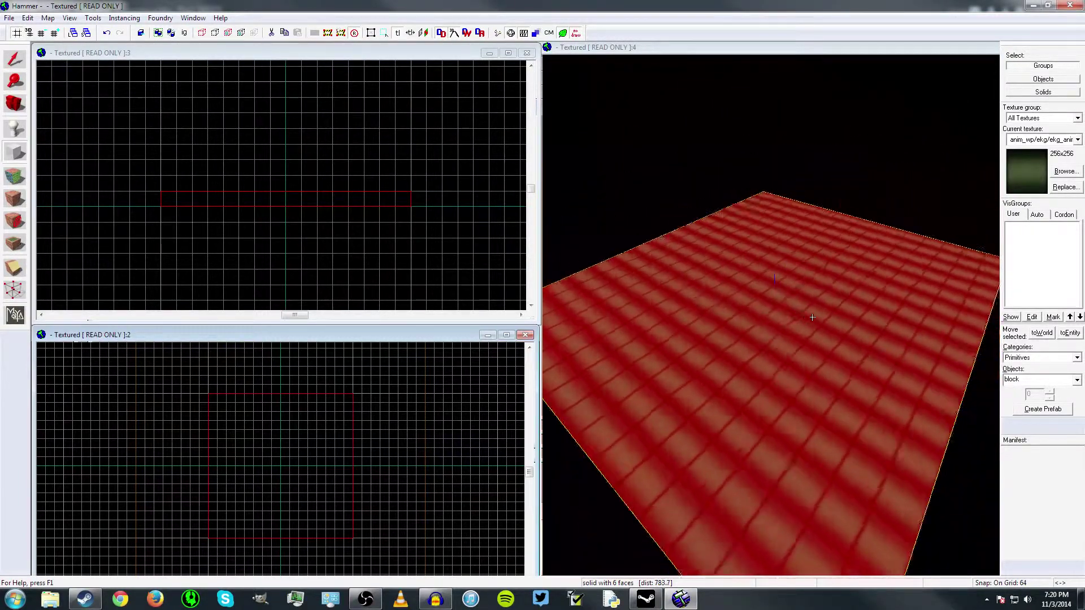
key(w)
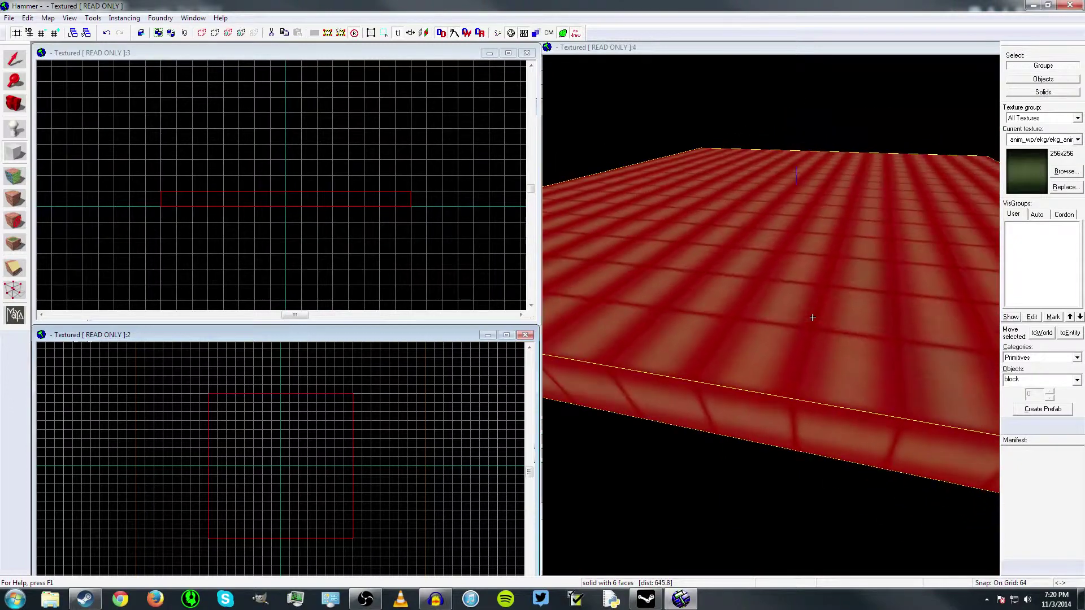
key(s)
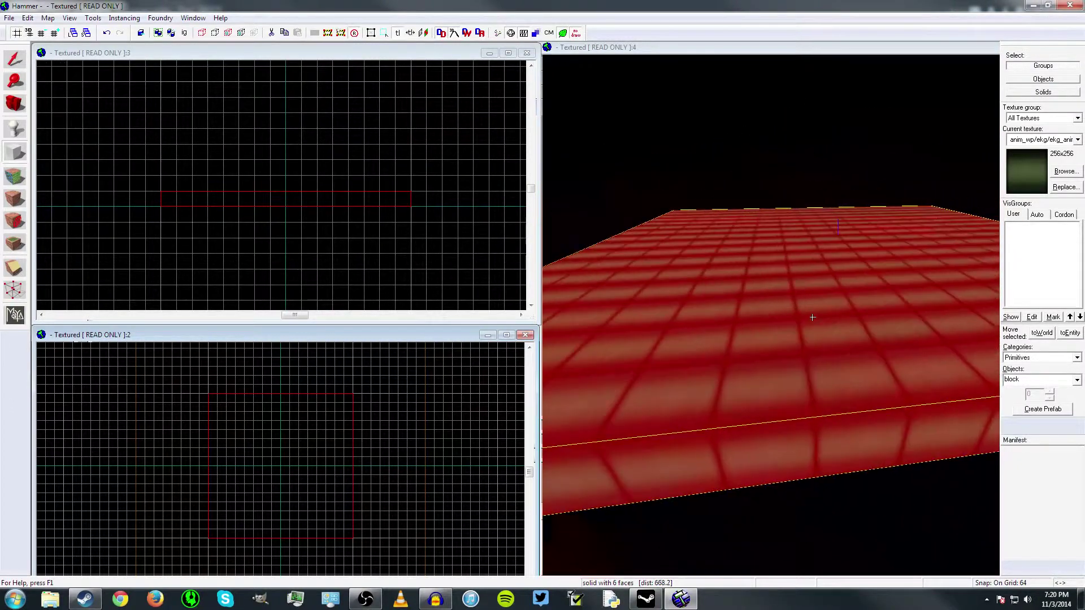
key(s)
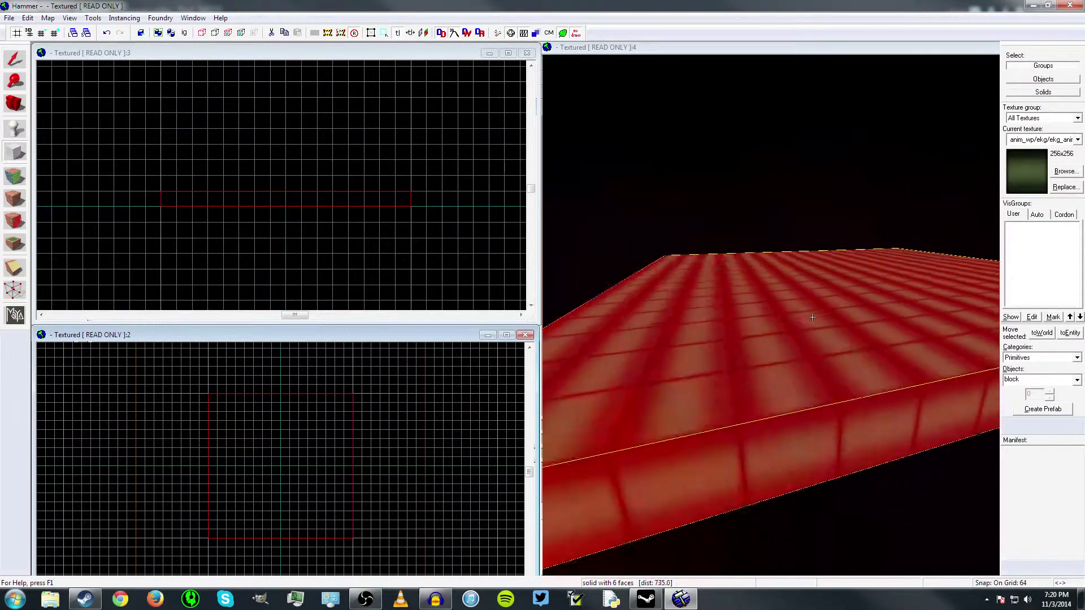
key(w)
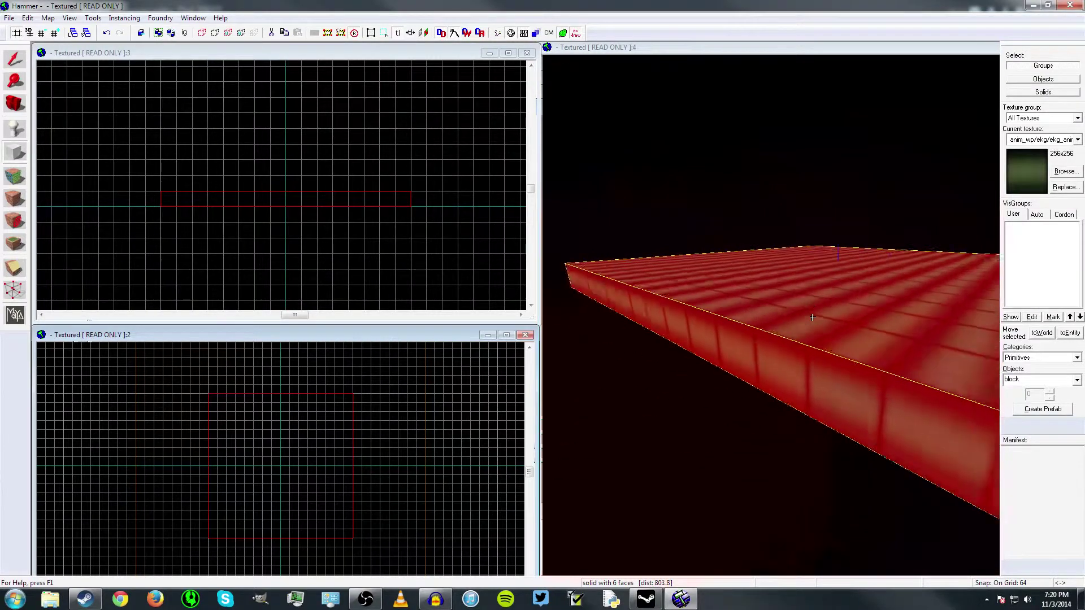
Step: Browse the texture library and make the yellowish four-panel anim_wp/framework tile texture in the first row the current texture
key(s)
key(z)
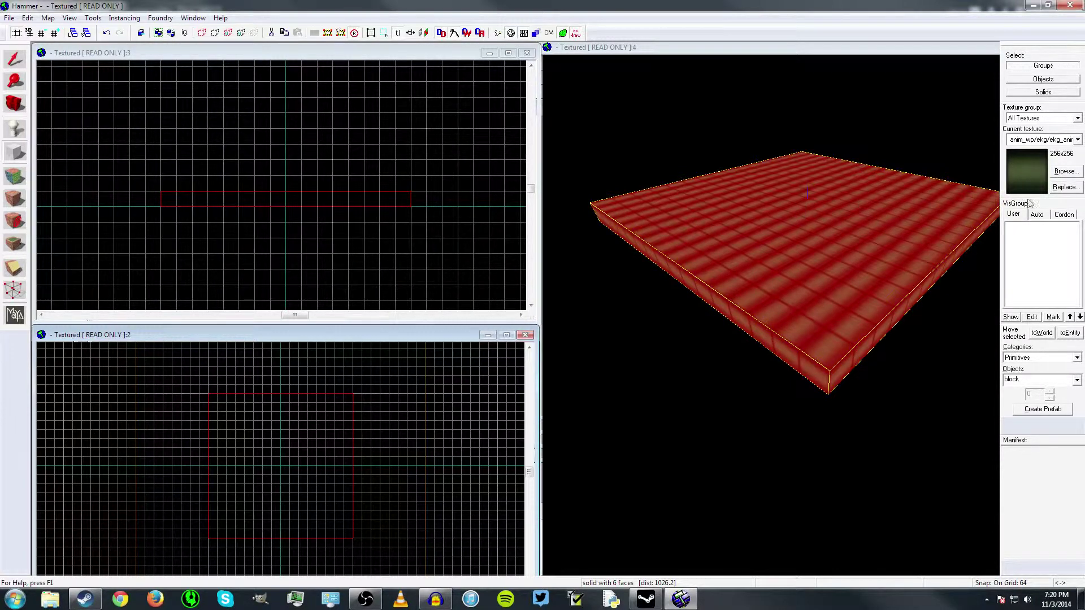
click(1065, 173)
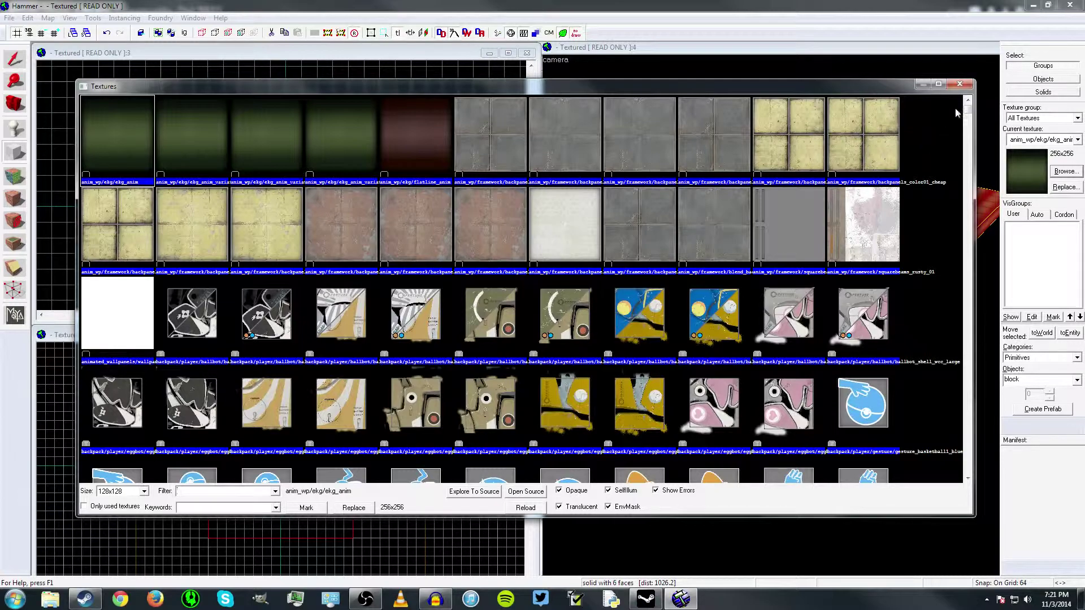
drag(968, 110, 967, 141)
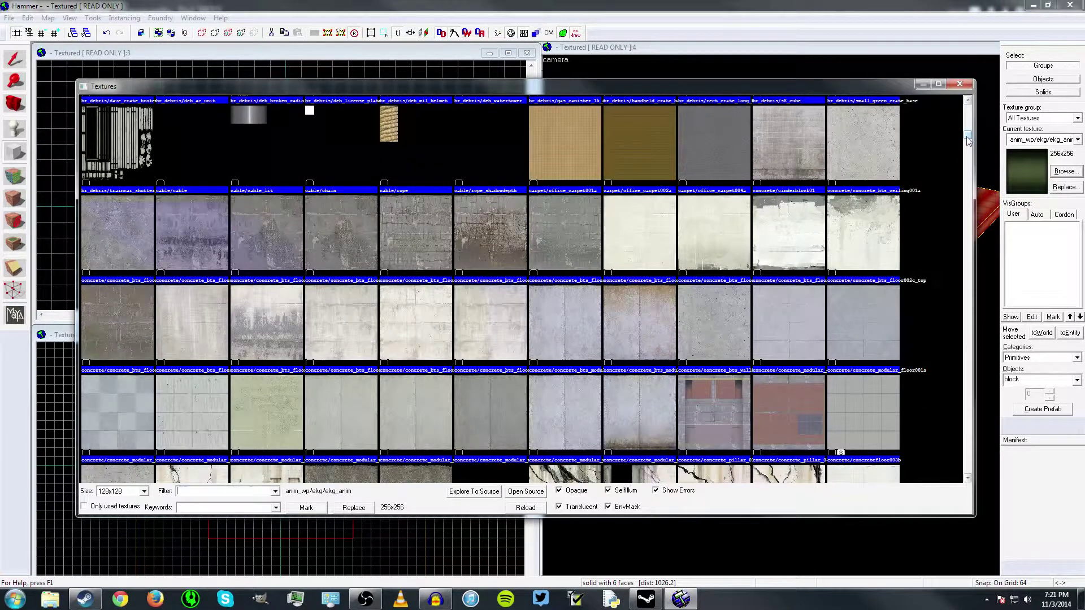
drag(968, 141, 968, 109)
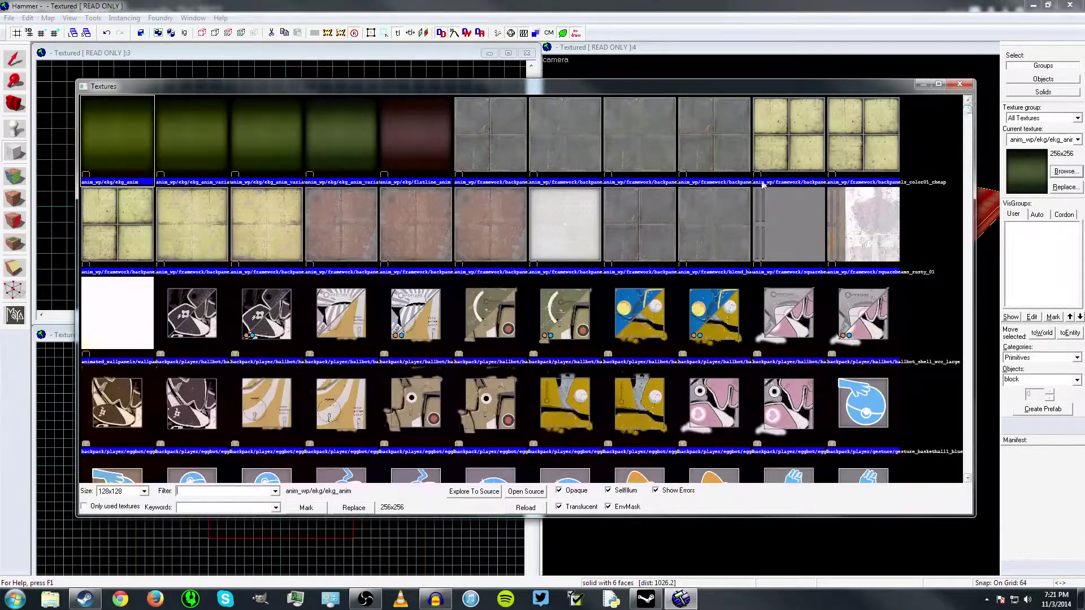
double_click(799, 139)
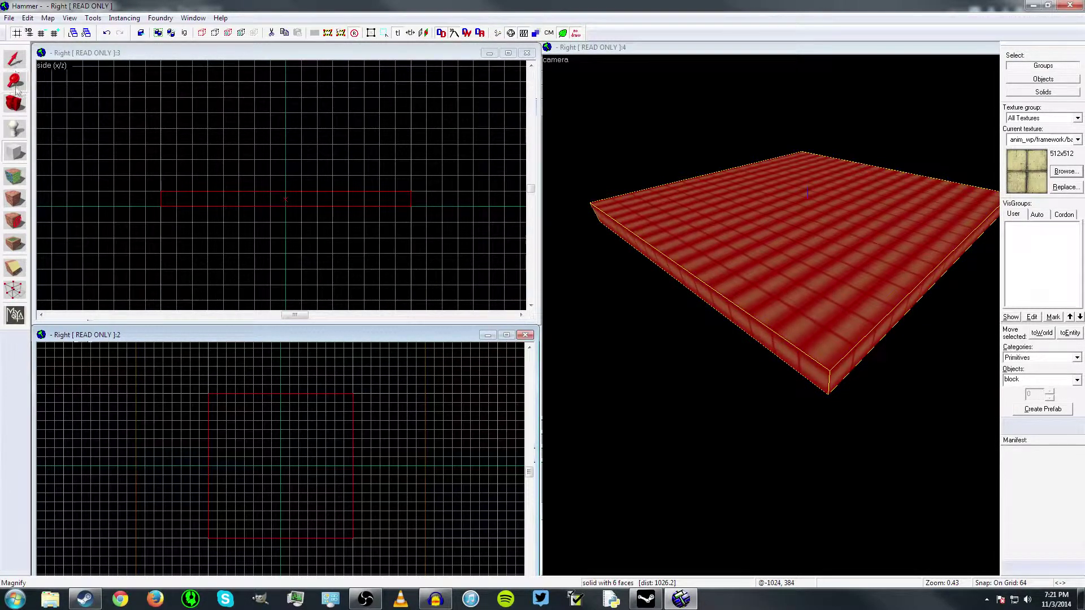
Step: Activate the Selection tool, try moving the block diagonally in the top view, and undo the move
click(15, 63)
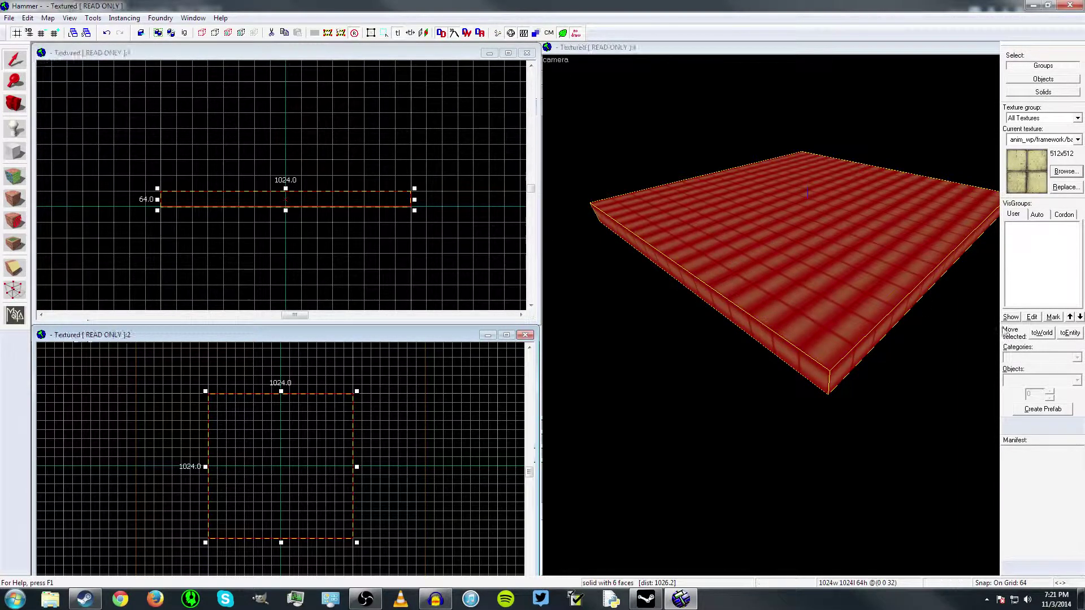
drag(290, 444, 308, 427)
key(ctrl+z)
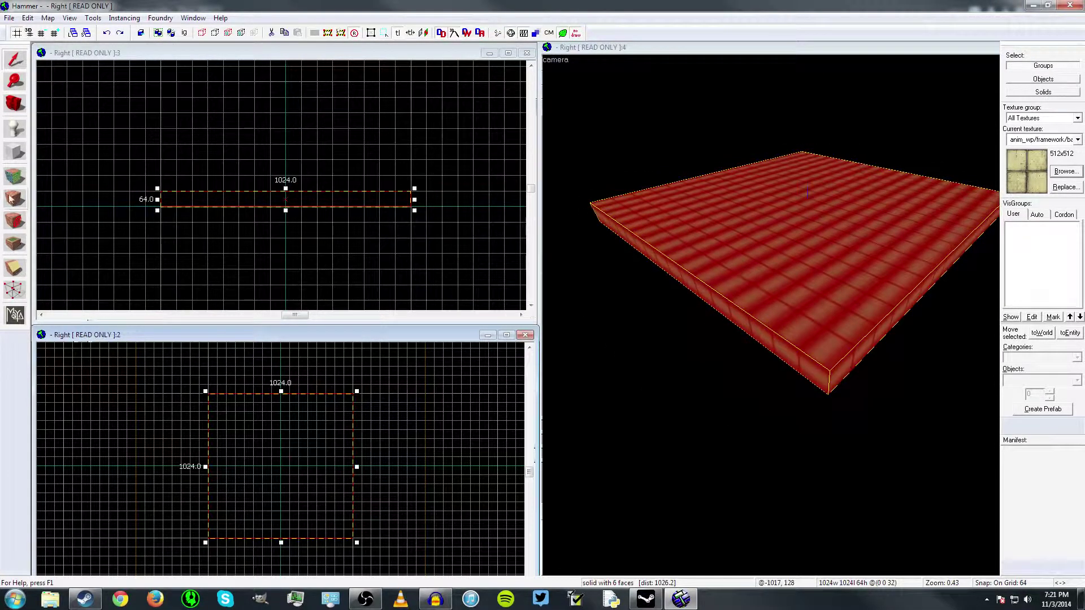
Step: Apply the current yellowish tile texture to all faces of the selected floor block
key(z)
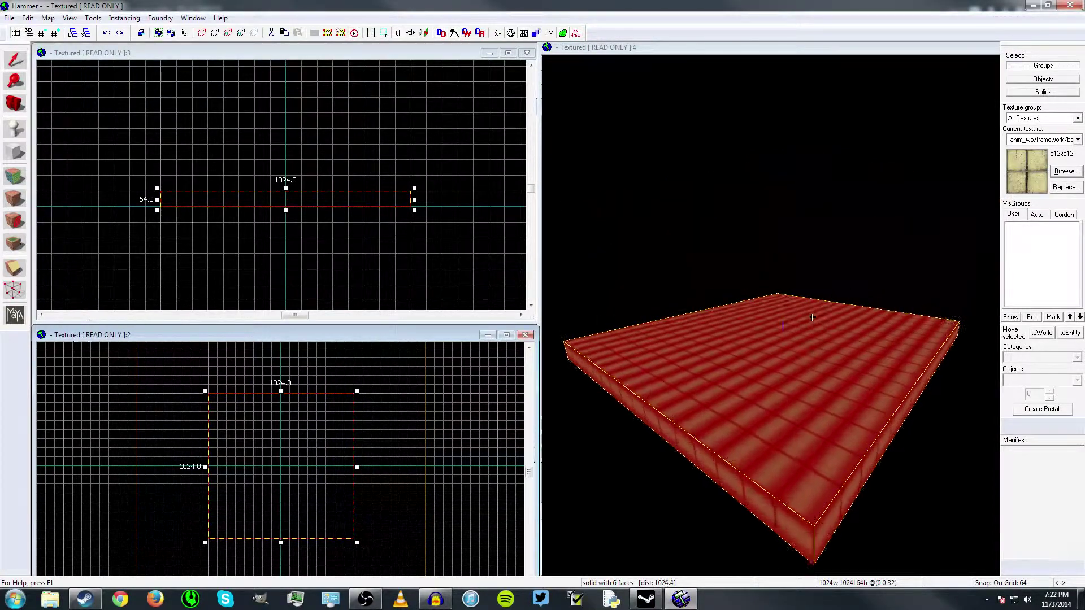
key(w)
key(s)
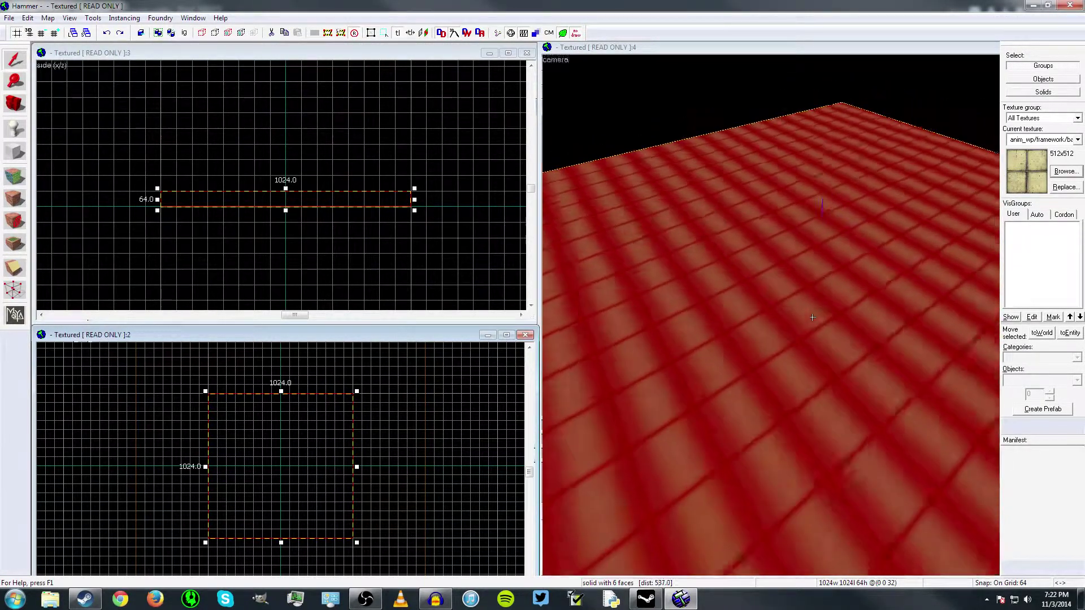
key(z)
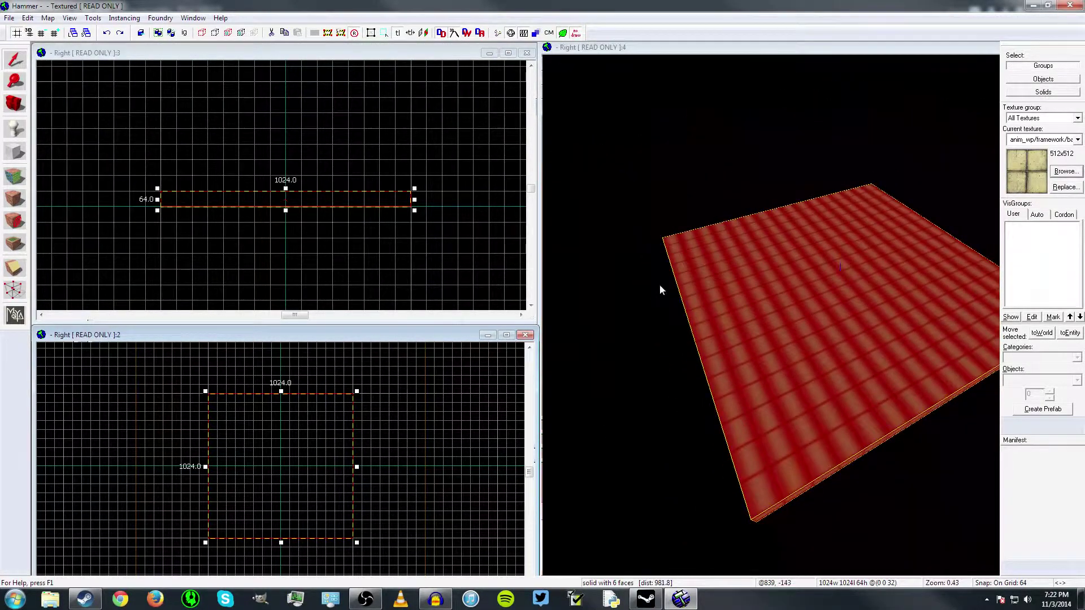
click(15, 199)
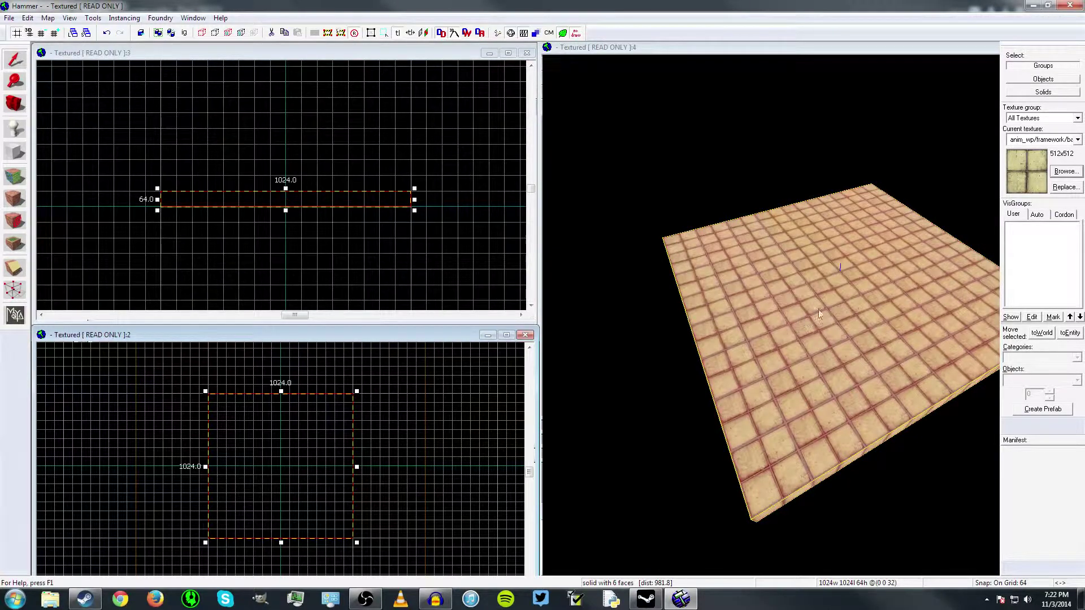
Step: Inspect the tiled top face of the floor block up close and from farther away in the 3D camera view
key(z)
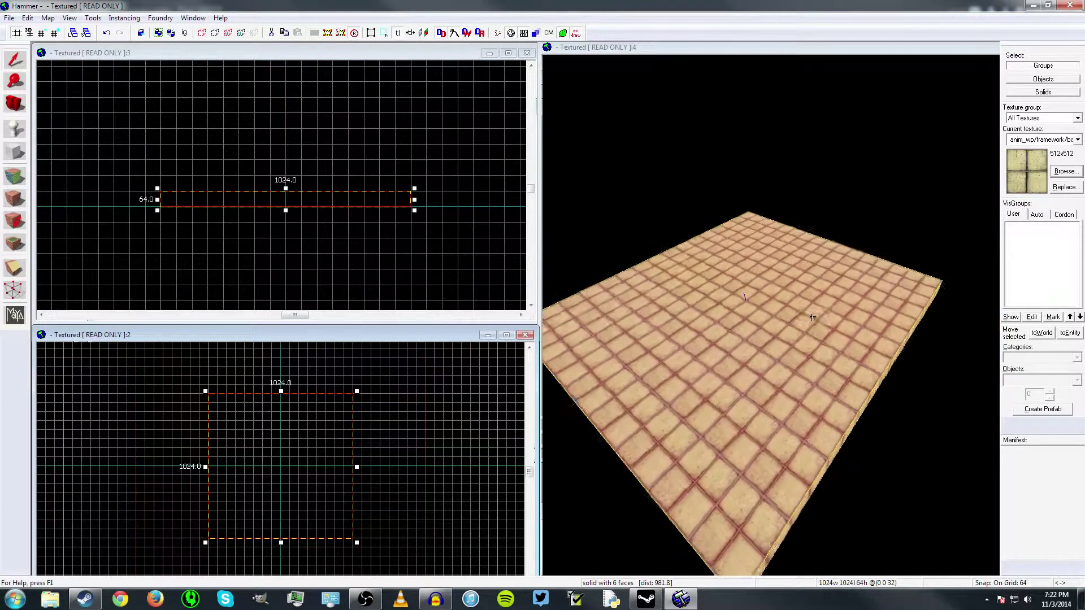
key(w)
key(w)
key(s)
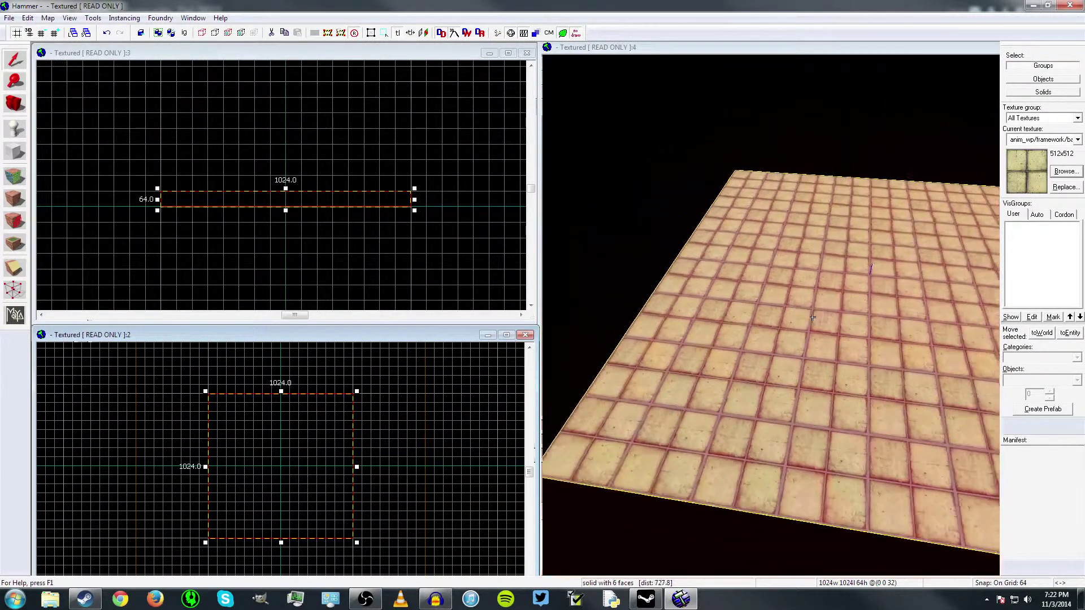
key(w)
key(s)
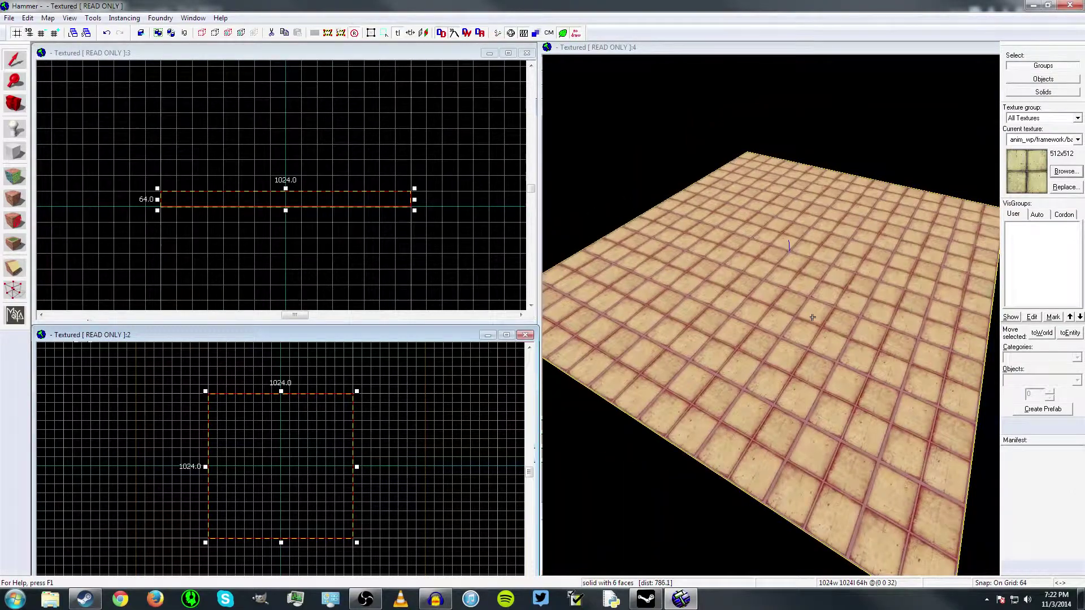
key(w)
key(s)
key(w)
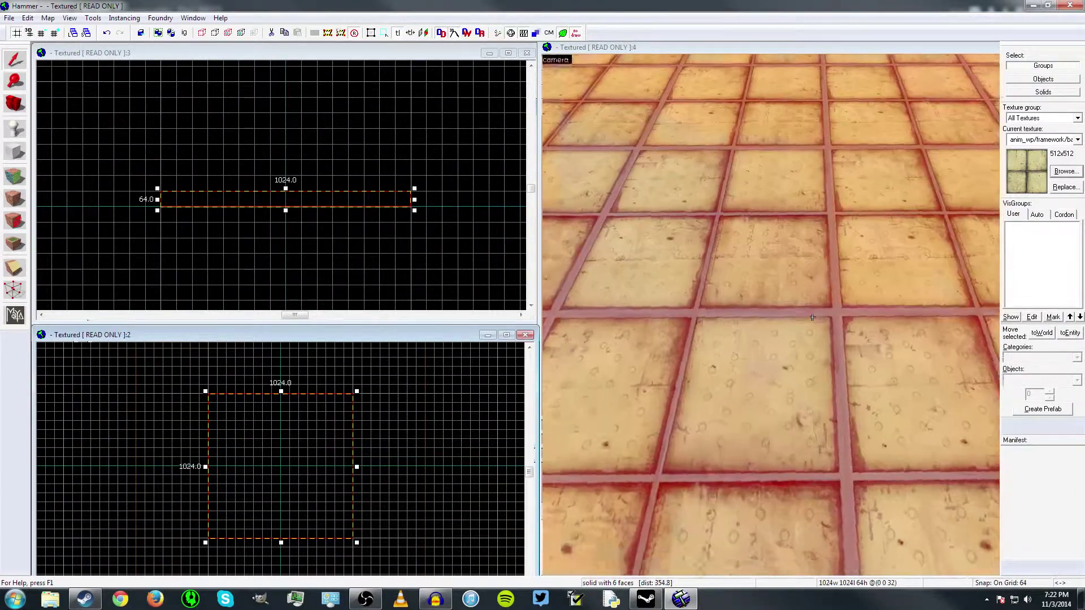
key(s)
key(s)
Step: Examine the tiled floor block from different sides, moving the 3D camera sideways and turning it
key(a)
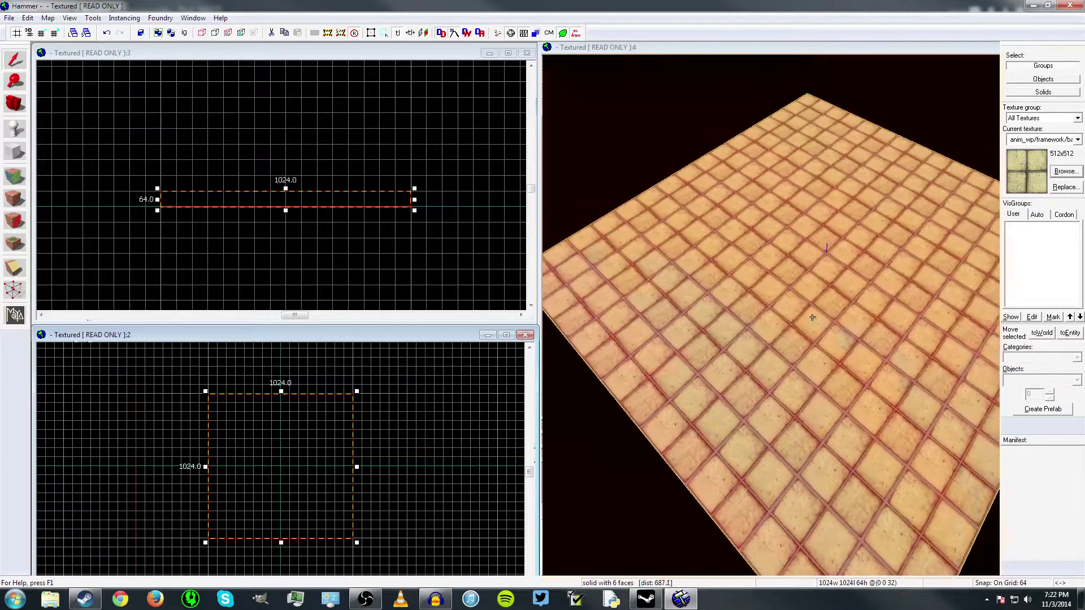
key(a)
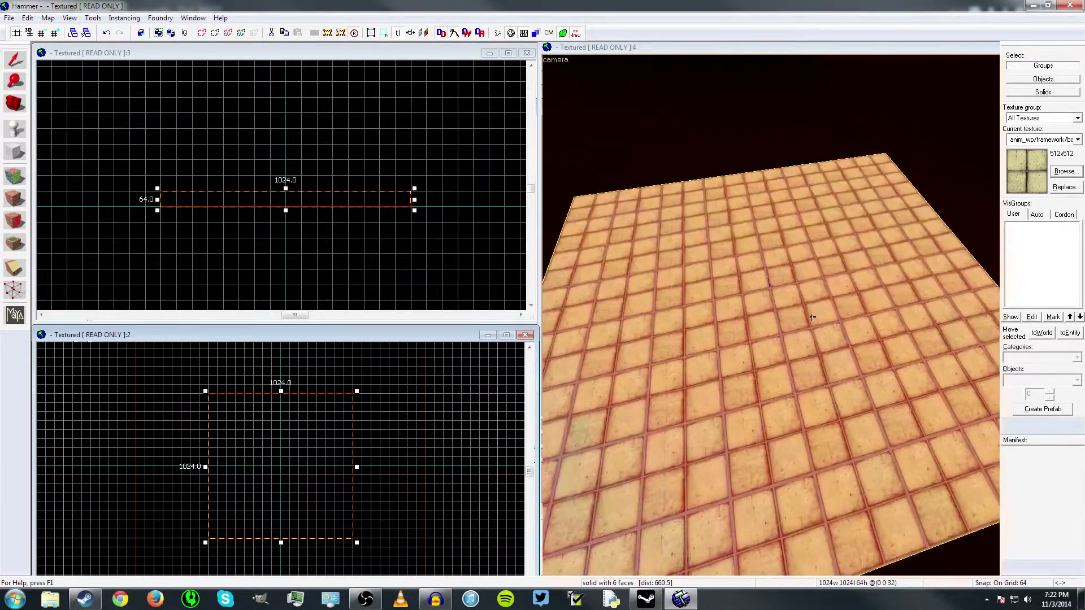
key(a)
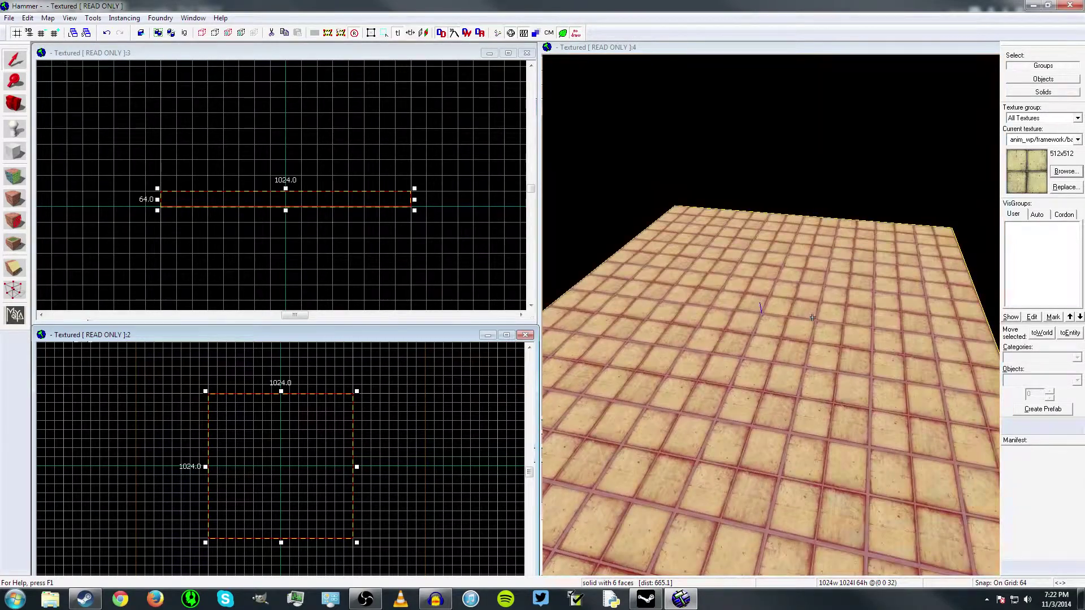
key(a)
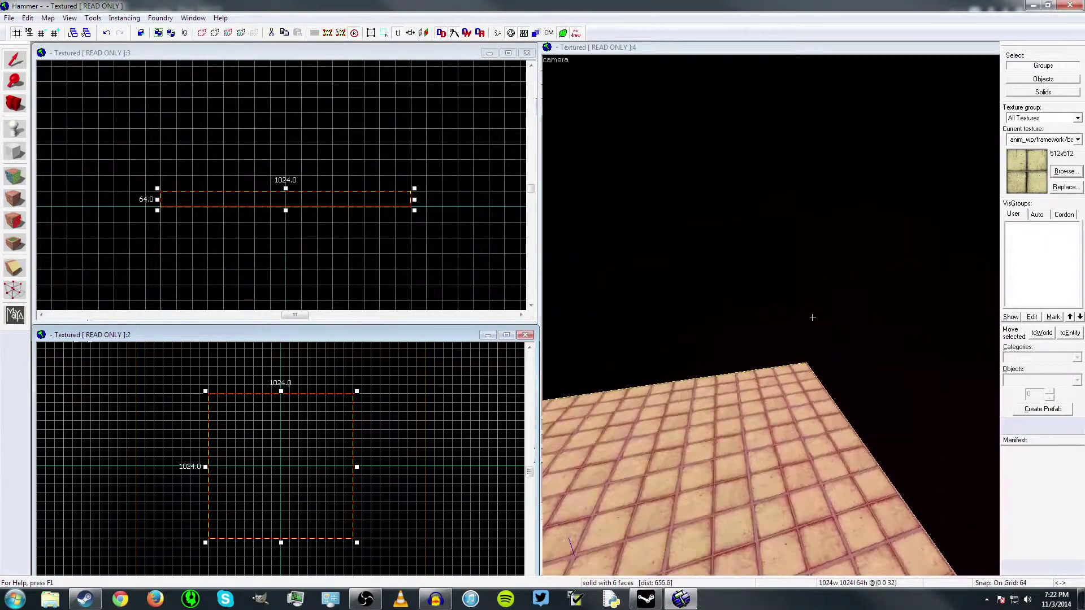
key(d)
key(a)
key(d)
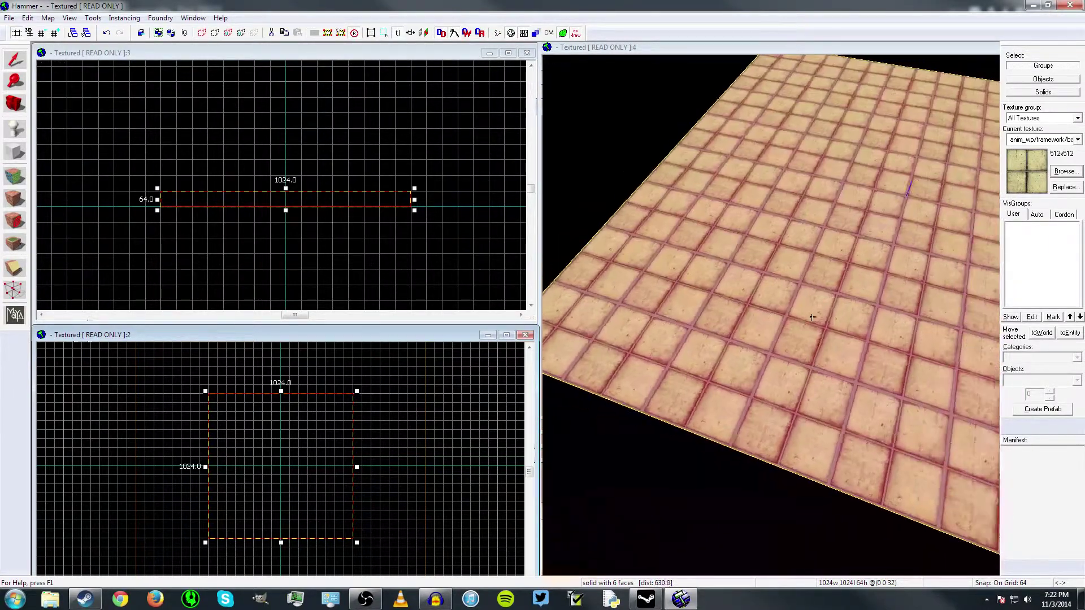
key(s)
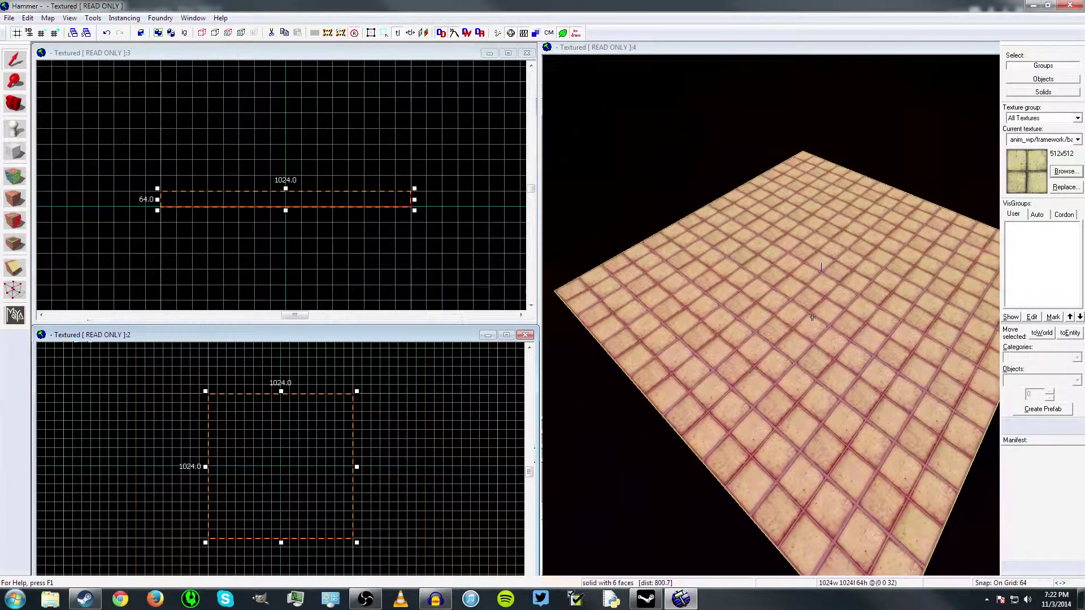
key(w)
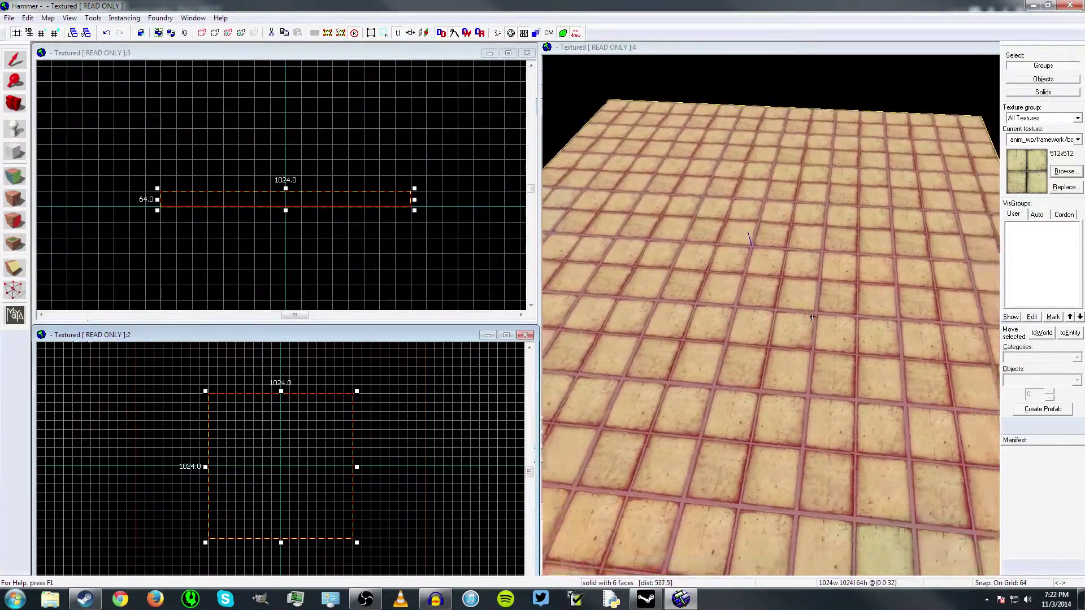
key(s)
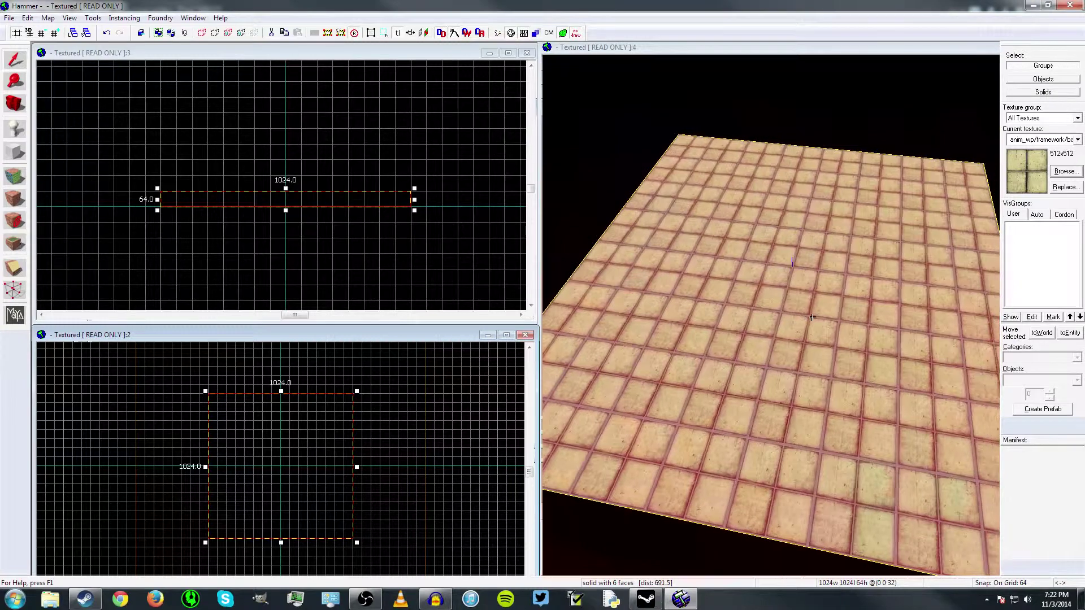
key(Right)
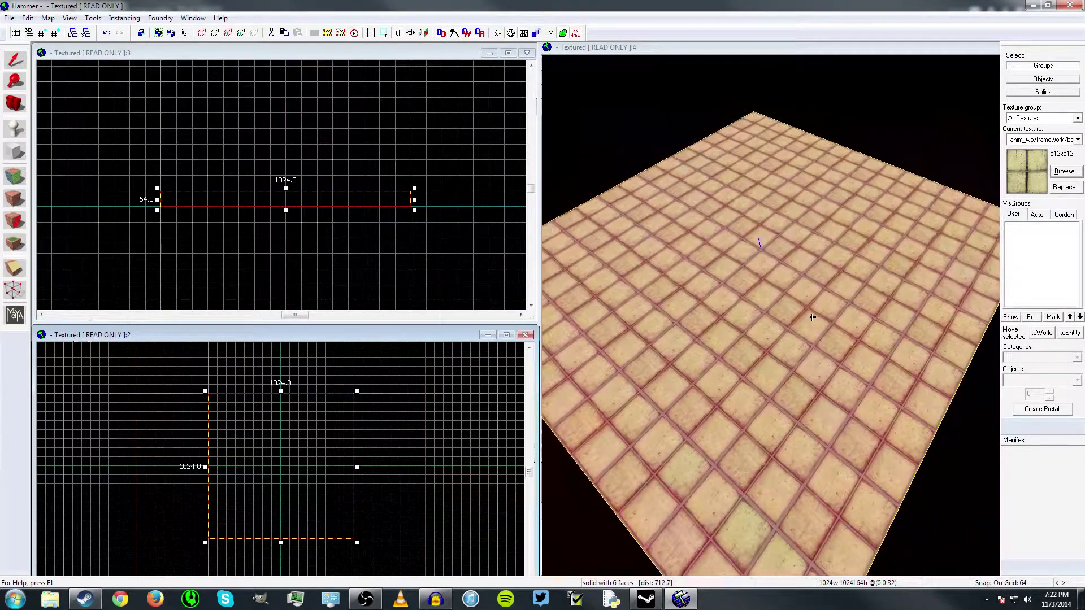
key(Left)
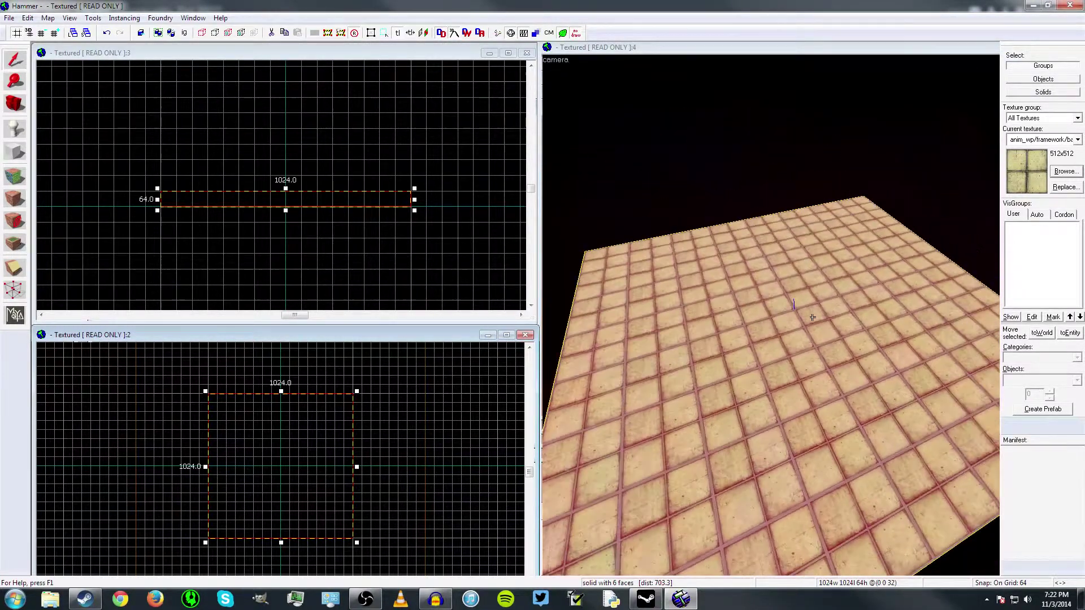
key(Left)
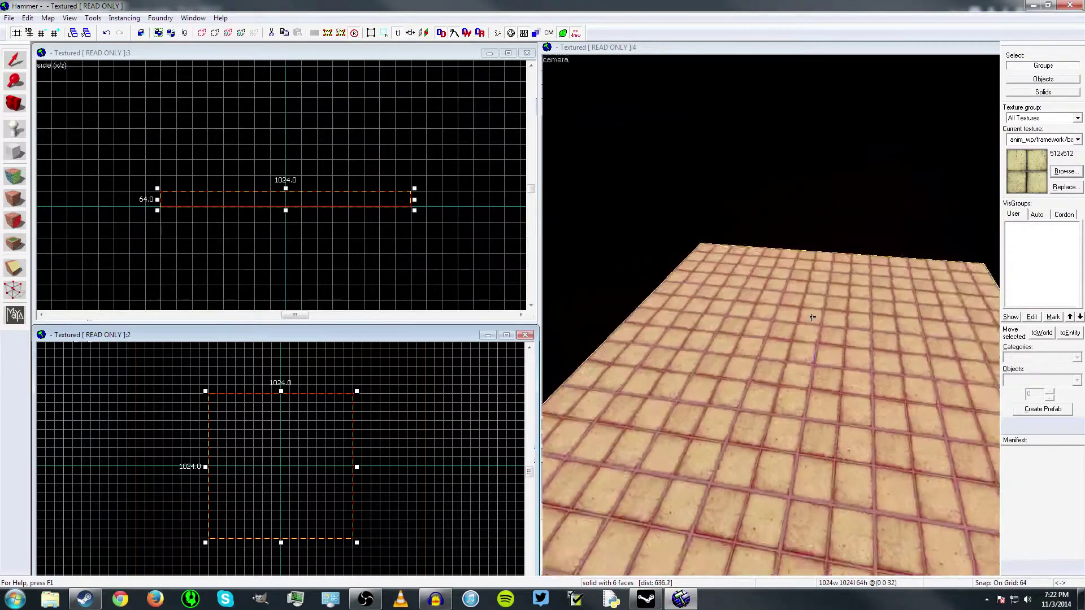
key(Right)
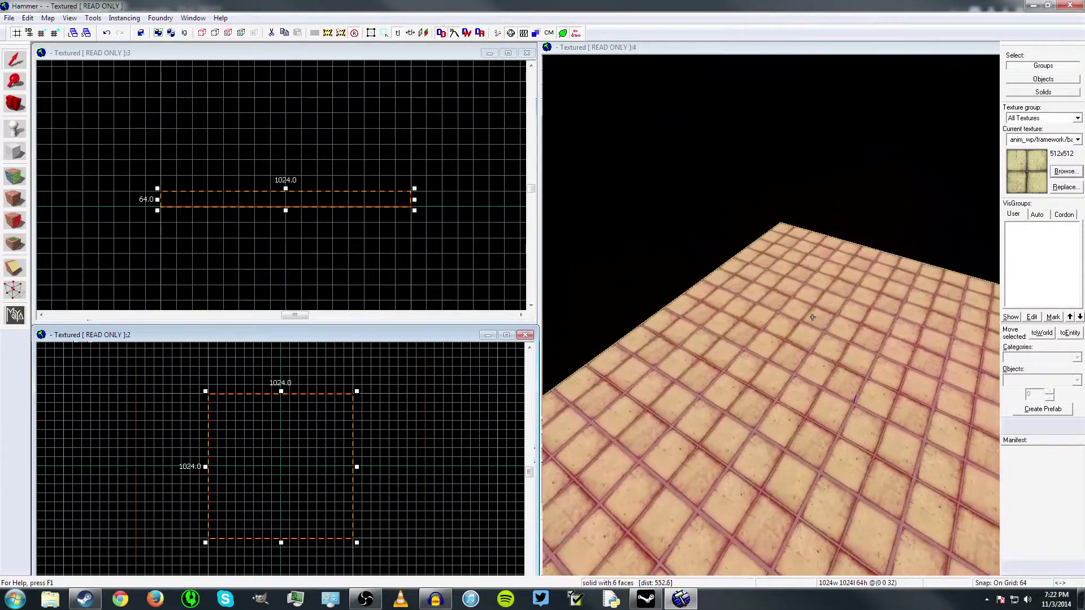
key(Left)
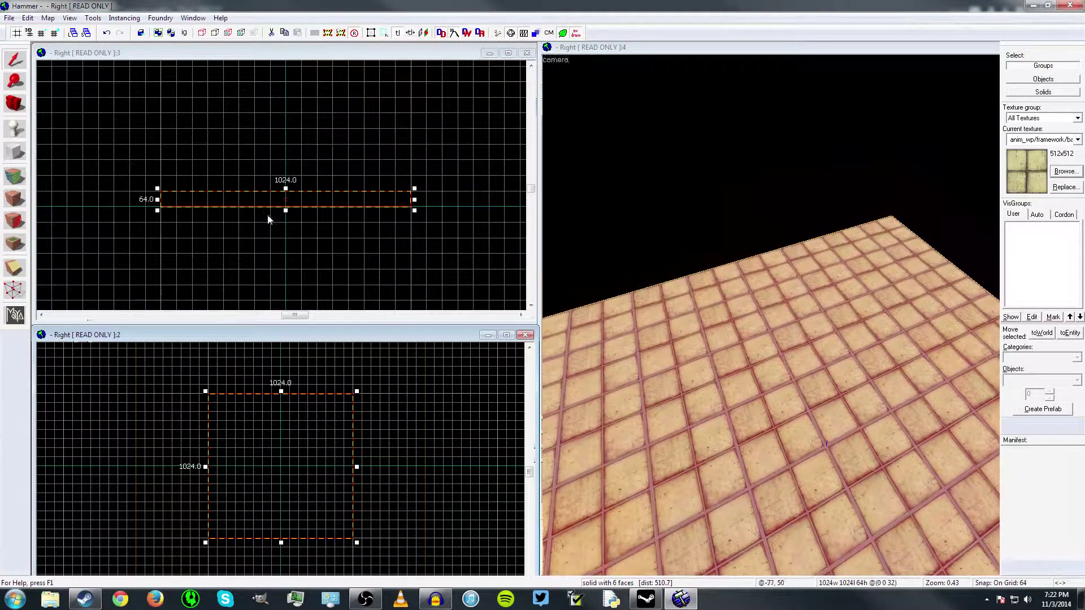
Step: Clone the tiled block in the side view, placing the copy 64 units higher, directly on top of the original
scroll(291, 202, down, 1)
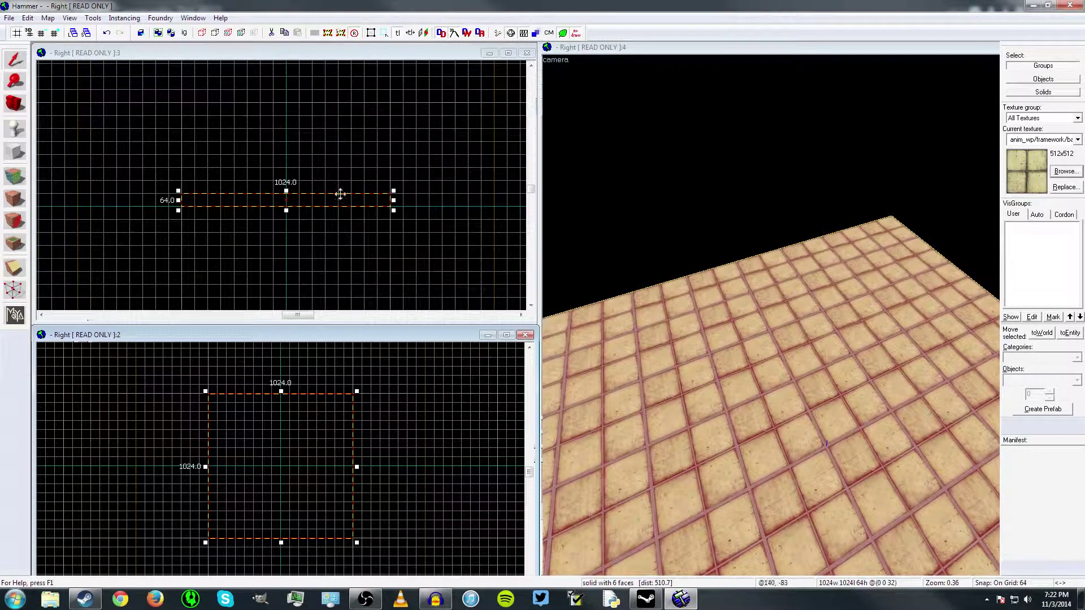
scroll(287, 195, down, 3)
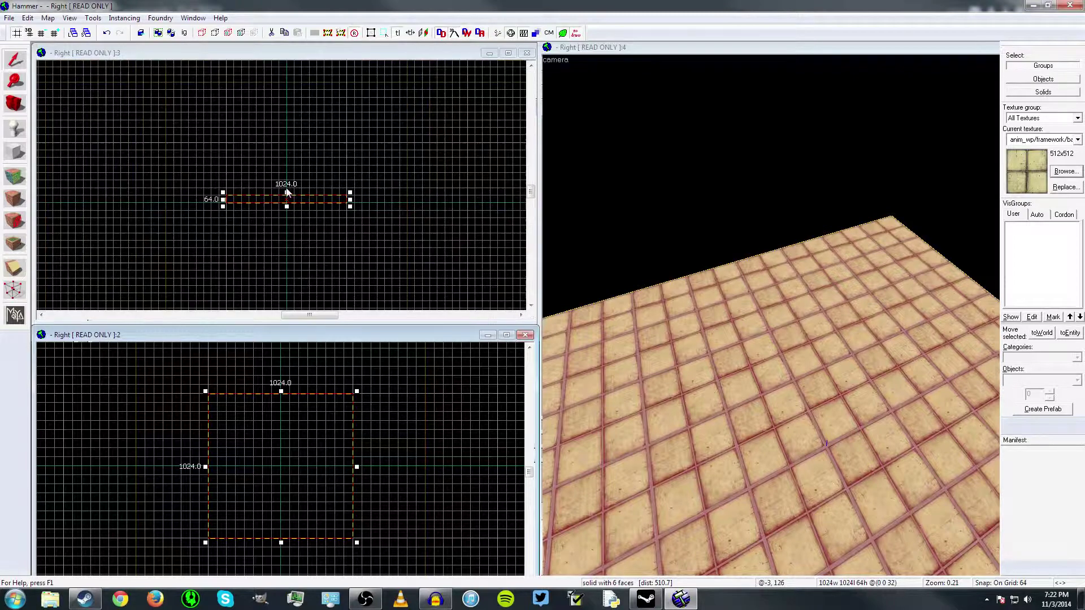
scroll(275, 476, down, 1)
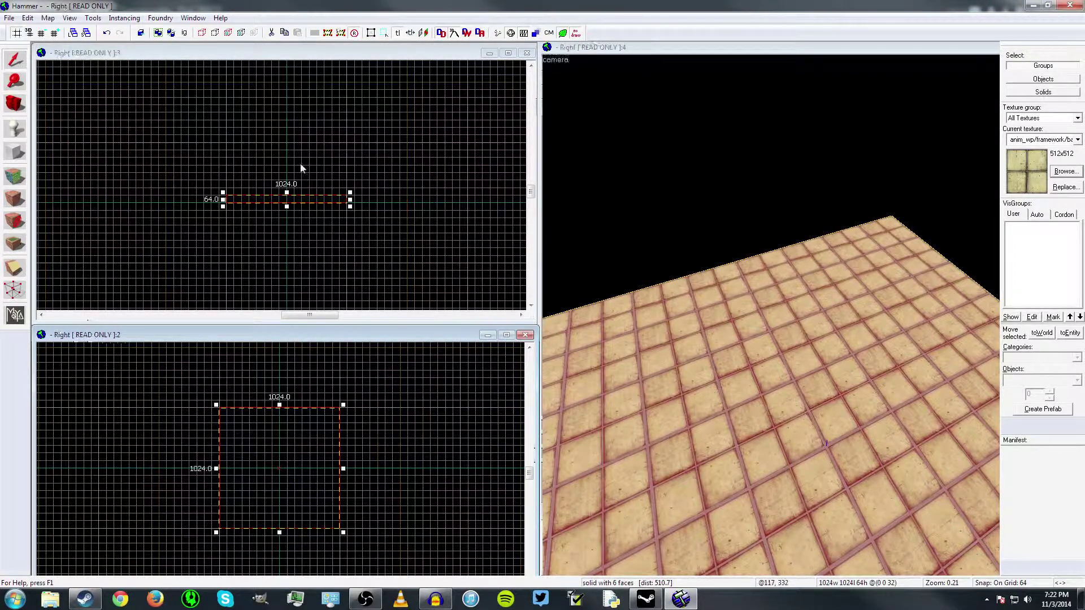
click(309, 199)
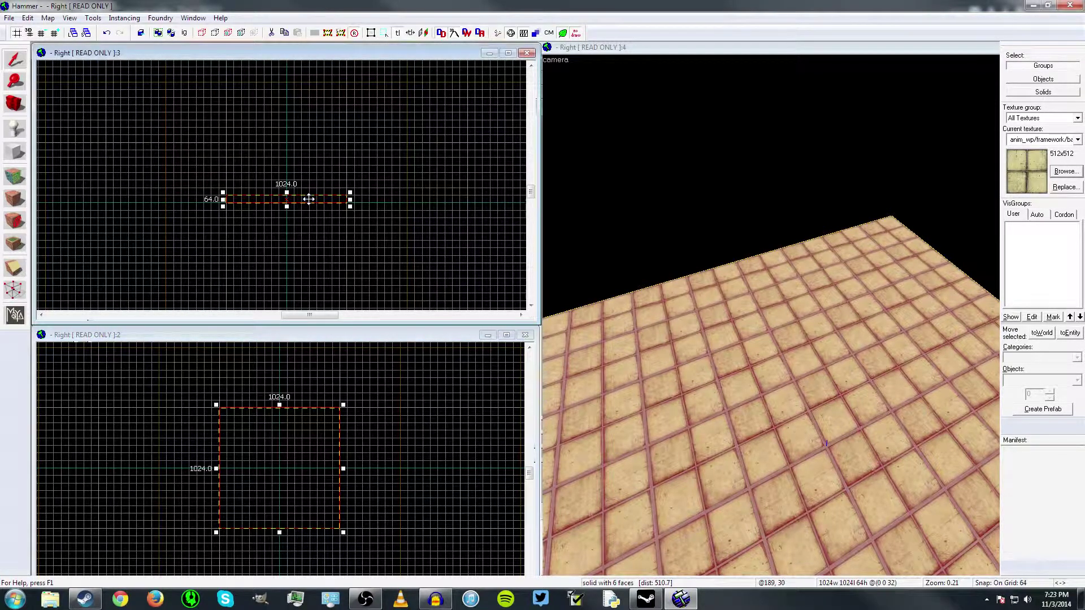
drag(309, 199, 309, 195)
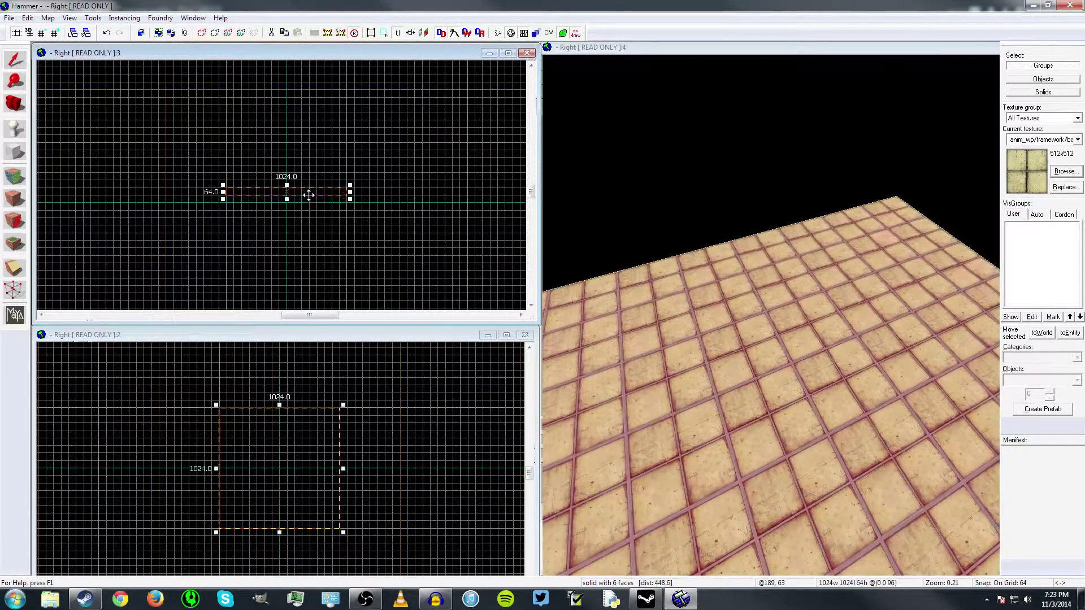
key(z)
key(s)
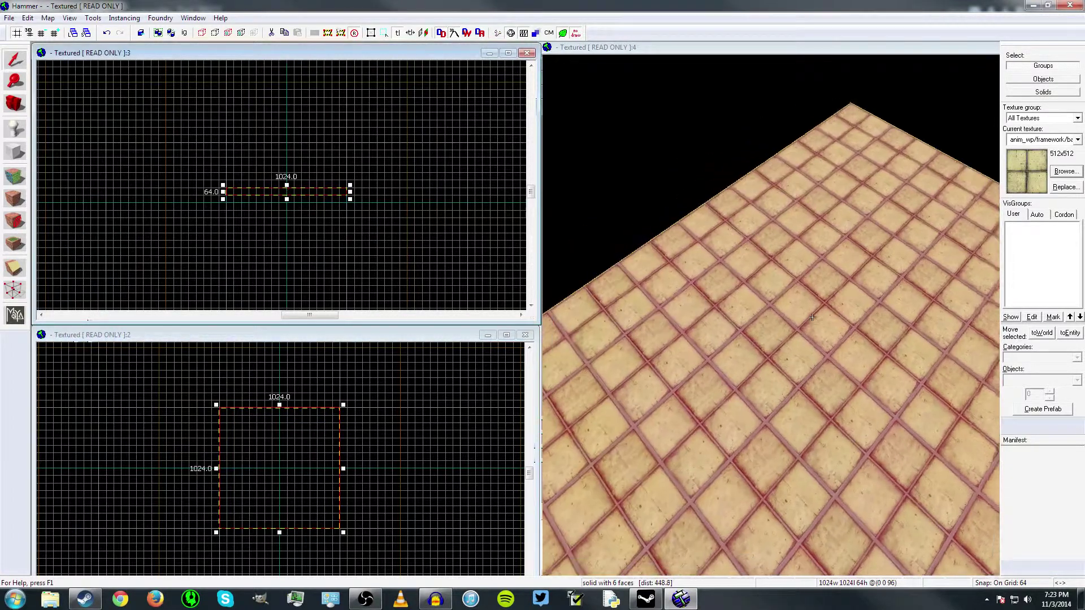
key(s)
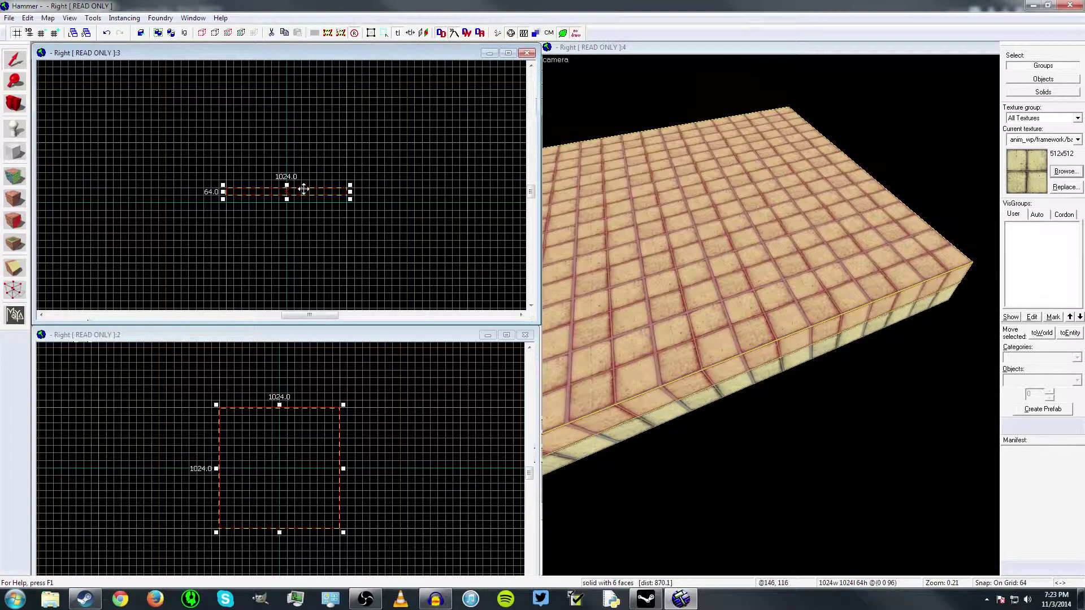
Step: Move the copied block 384 units straight up in the side view so it forms a ceiling above the floor
shift+drag(303, 189, 300, 146)
scroll(670, 232, down, 5)
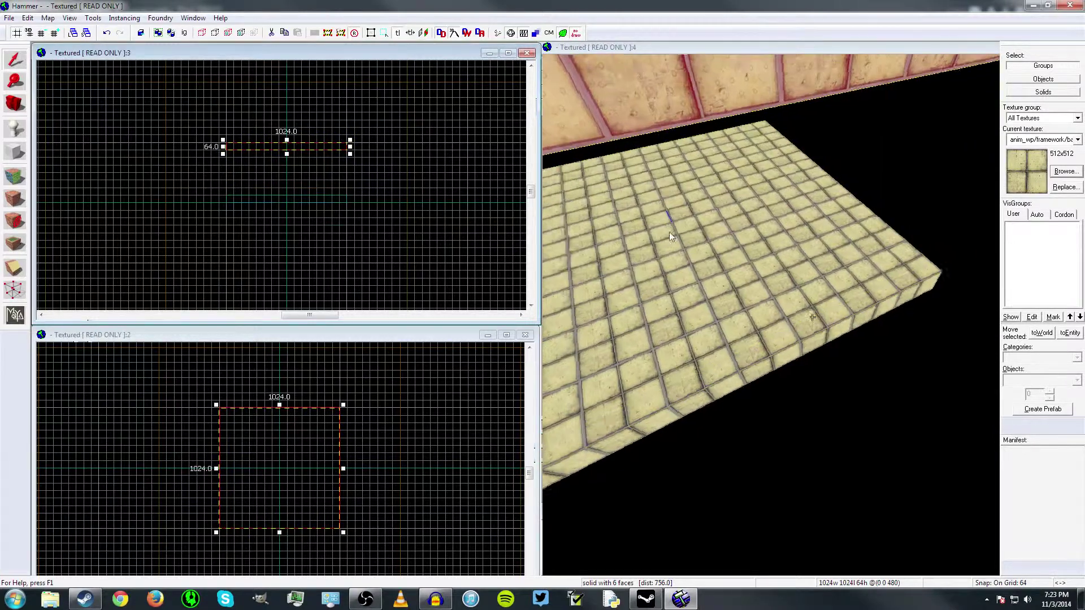
scroll(812, 317, up, 4)
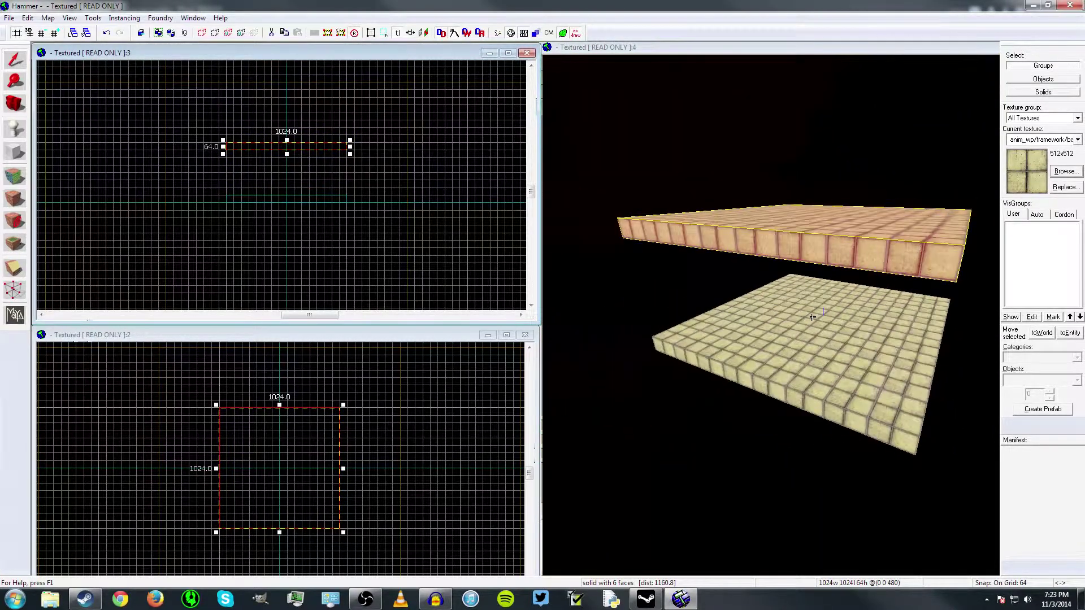
Step: Examine the gap between the floor and ceiling blocks from different sides and distances in the 3D camera view
key(Left)
key(Left)
key(Left)
key(Left)
key(Left)
key(Left)
key(Left)
key(Left)
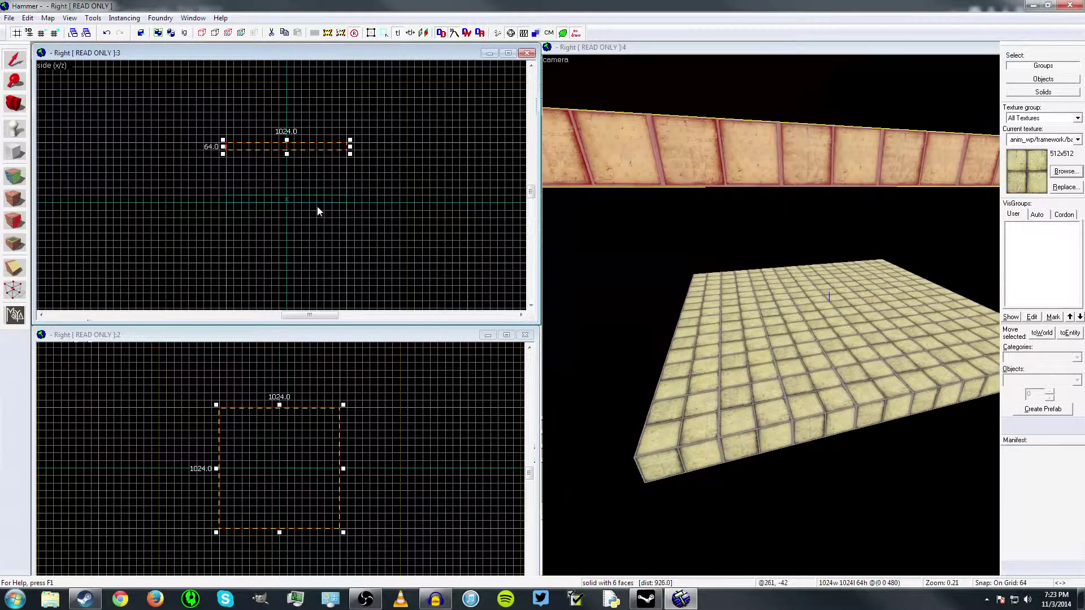
key(z)
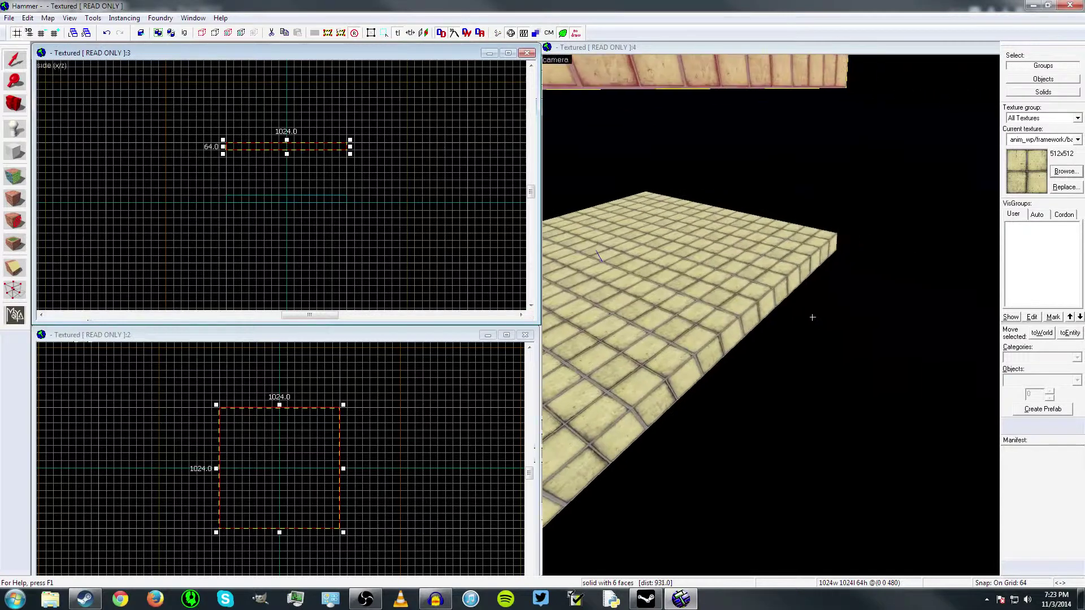
key(d)
key(s)
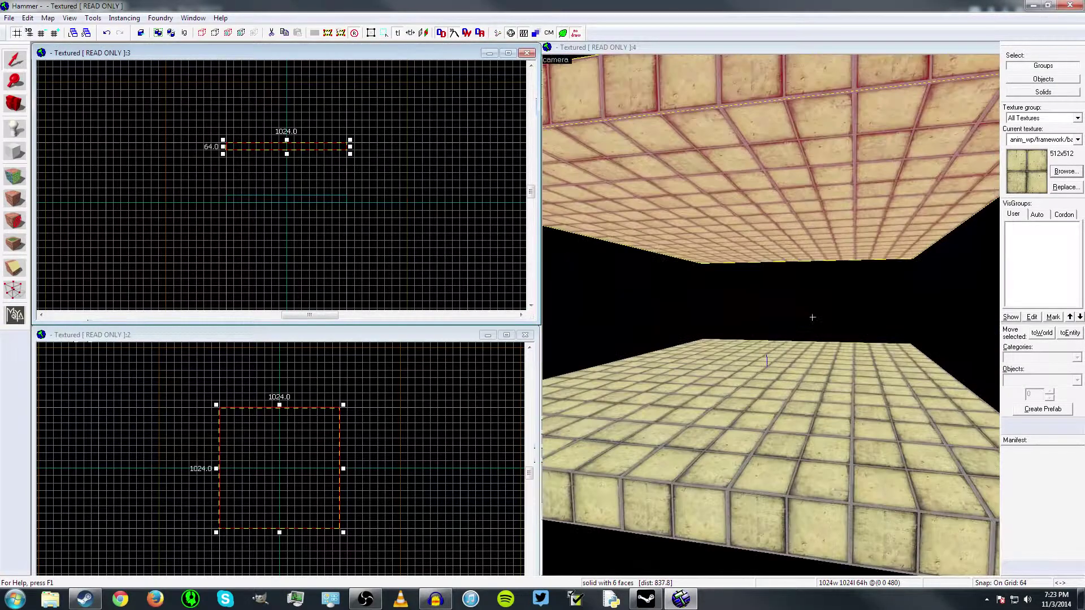
key(w)
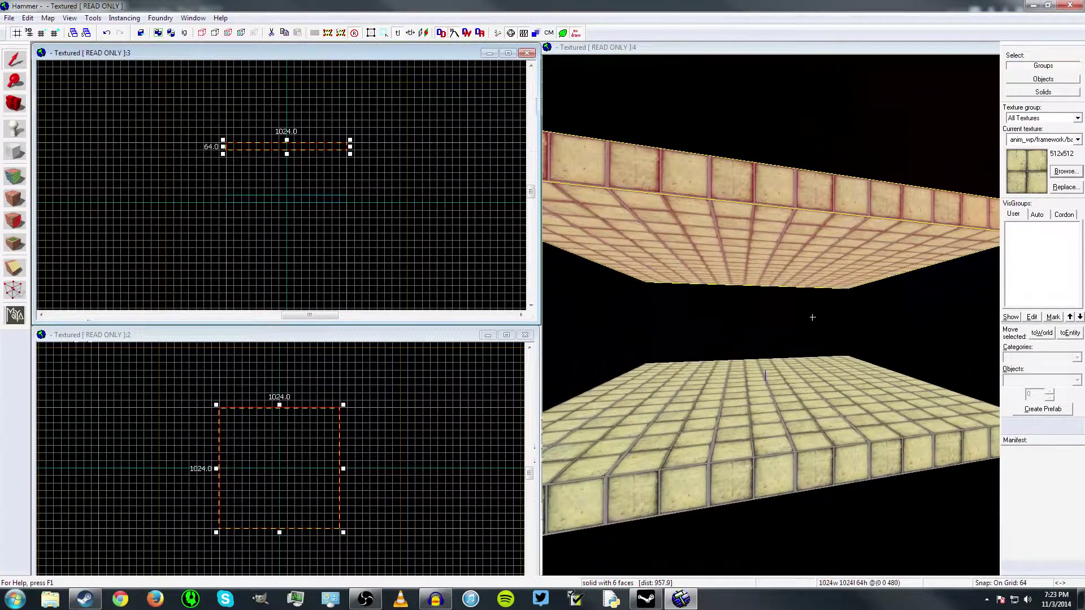
key(w)
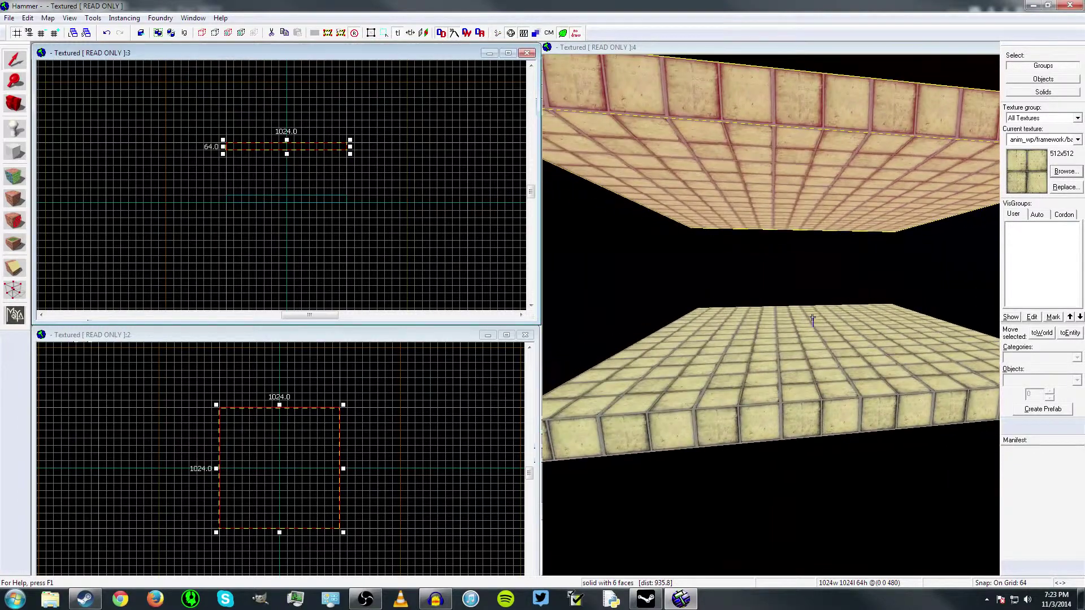
key(s)
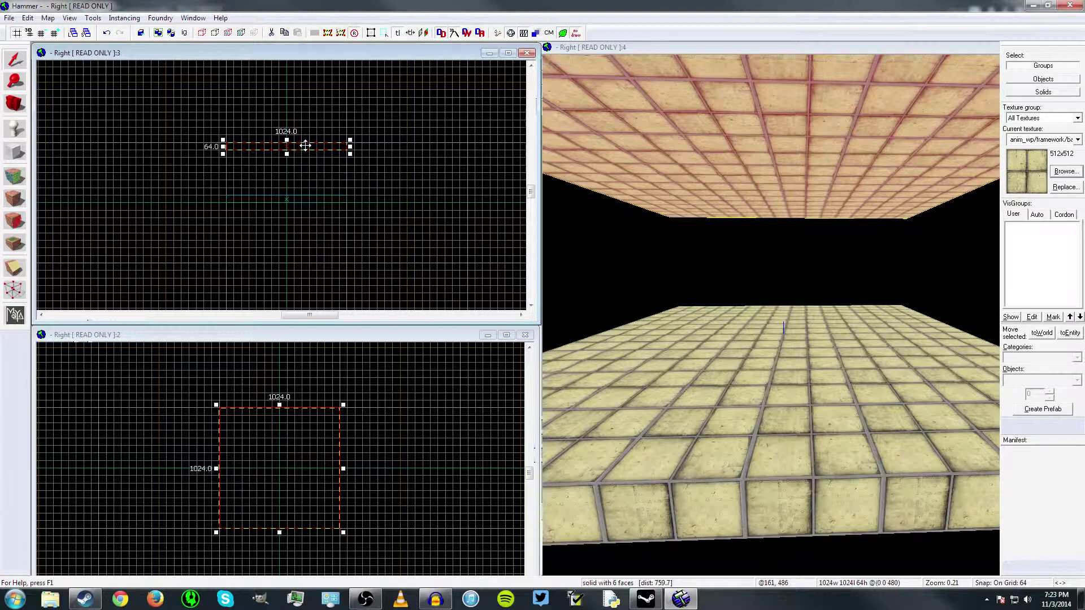
Step: Clone the ceiling block in the side view, placing the copy 64 units lower, directly beneath the ceiling
drag(305, 145, 304, 153)
drag(623, 236, 812, 317)
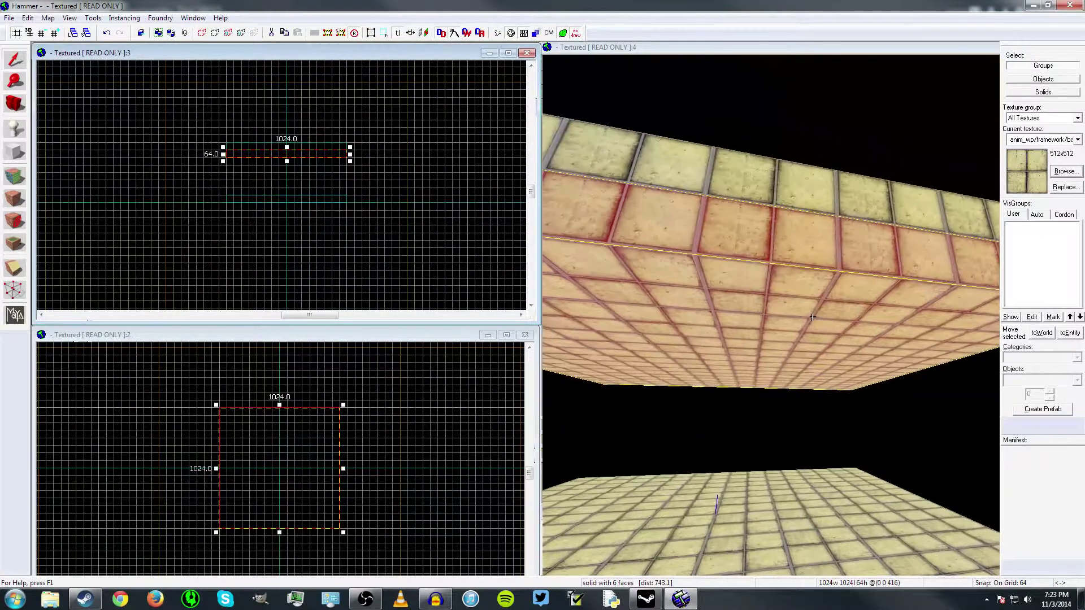
scroll(812, 318, down, 1)
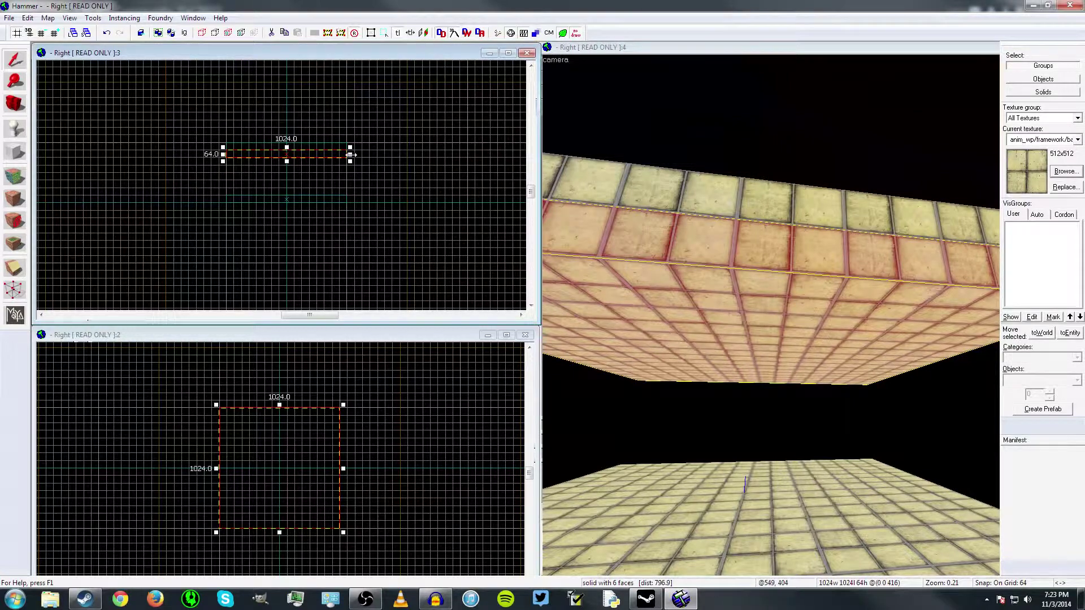
Step: Resize the copy into a side wall 64 units wide and 384 units high, reaching from the ceiling to the floor
drag(351, 153, 230, 155)
drag(650, 436, 812, 318)
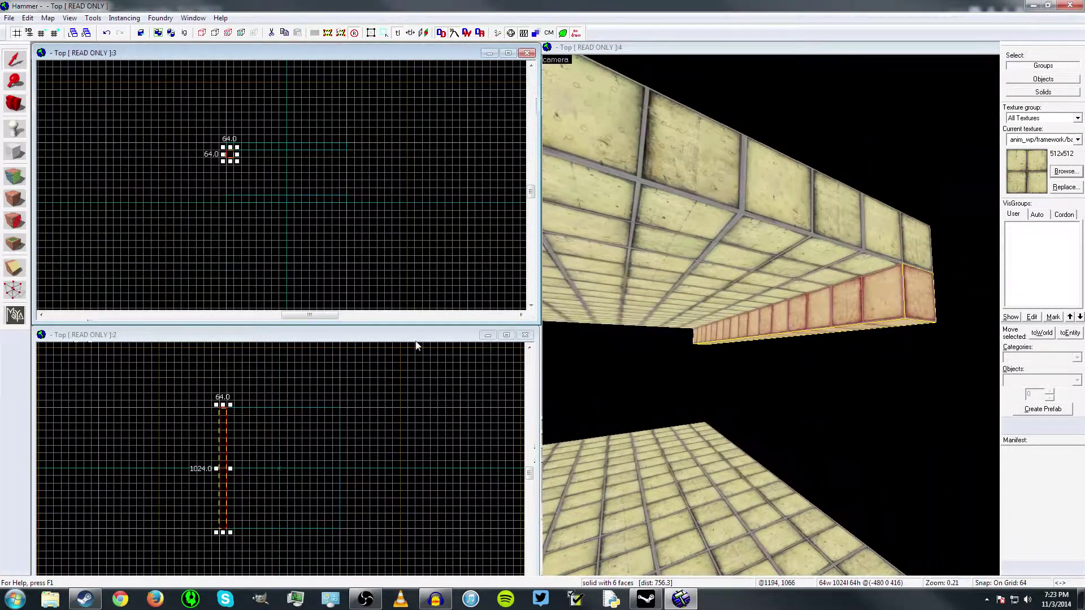
drag(230, 161, 229, 199)
drag(813, 318, 813, 318)
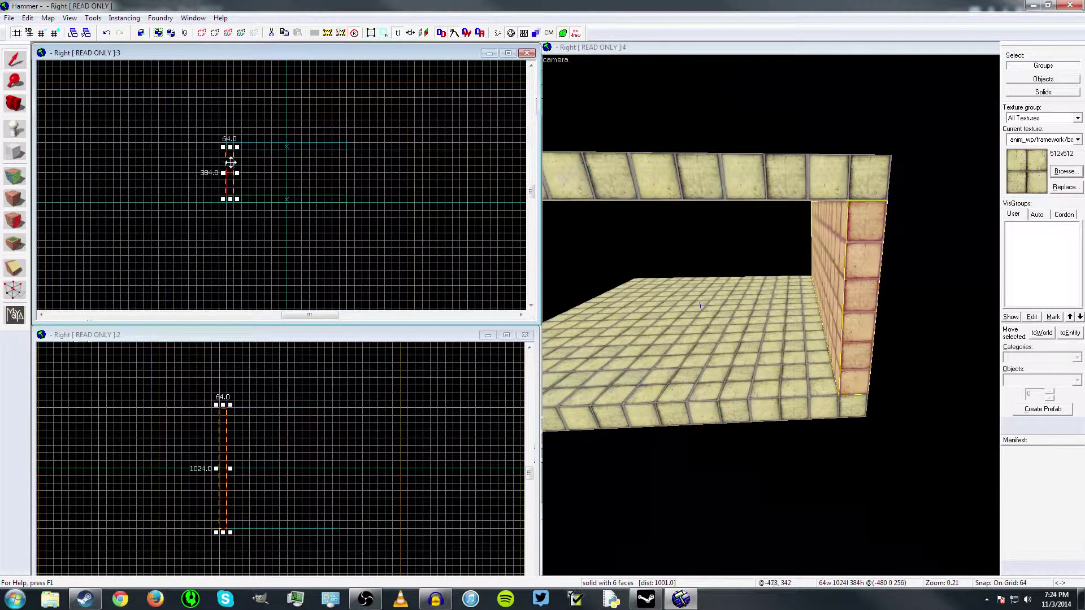
Step: Clone the side wall in the side view and place the copy along the opposite edge of the floor
drag(231, 163, 345, 164)
drag(660, 259, 813, 318)
key(z)
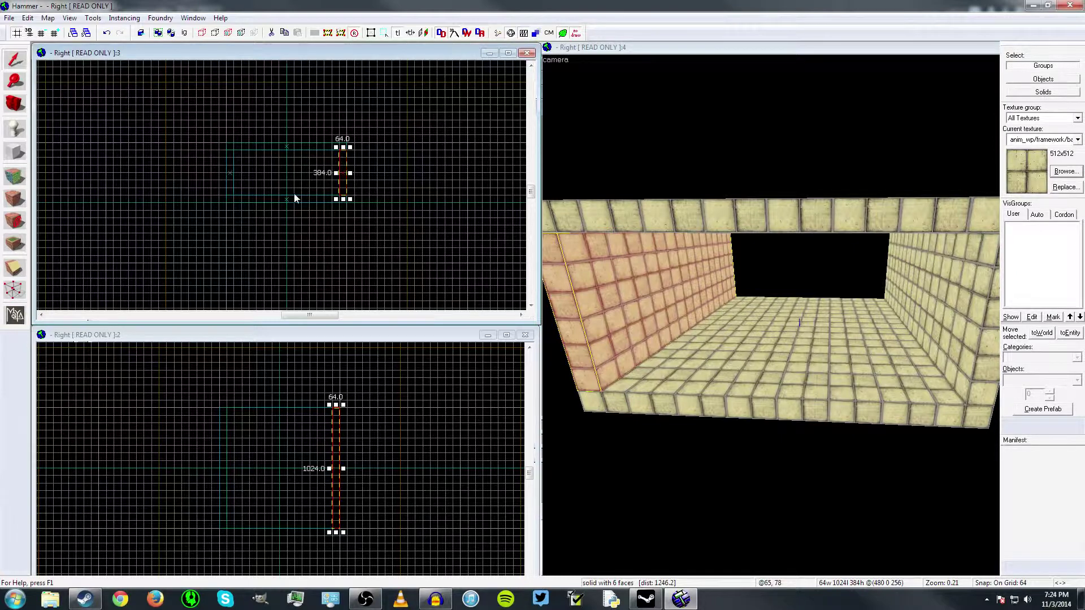
Step: Clone the second side wall 64 units inward and resize the copy to 896 by 64 units, closing one open end between the walls
drag(336, 438, 329, 438)
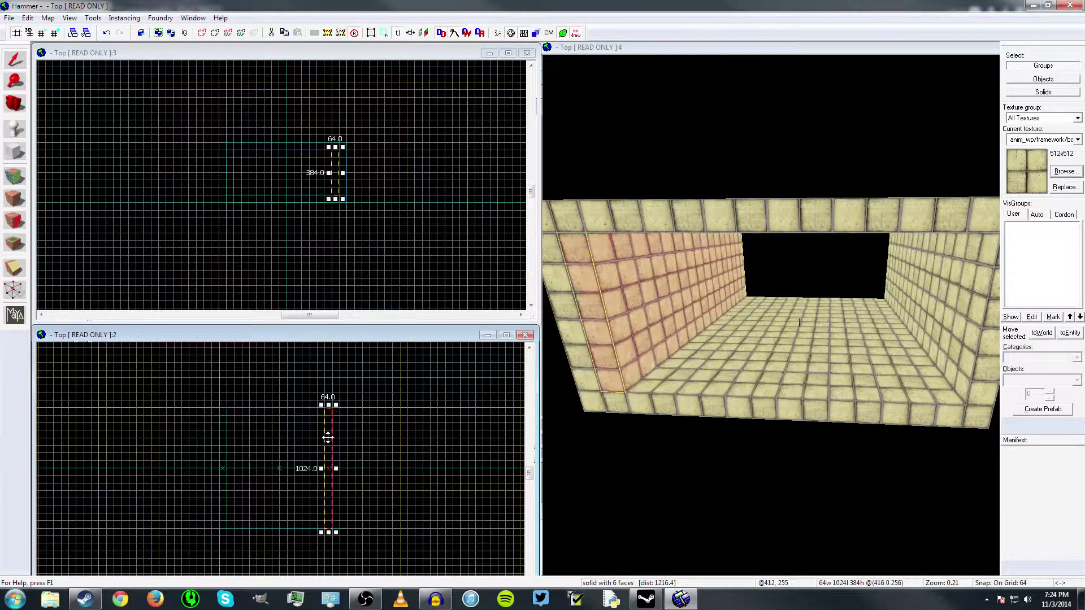
mouse_move(330, 533)
mouse_down()
mouse_move(329, 420)
mouse_move(223, 412)
mouse_up()
key(z)
key(w)
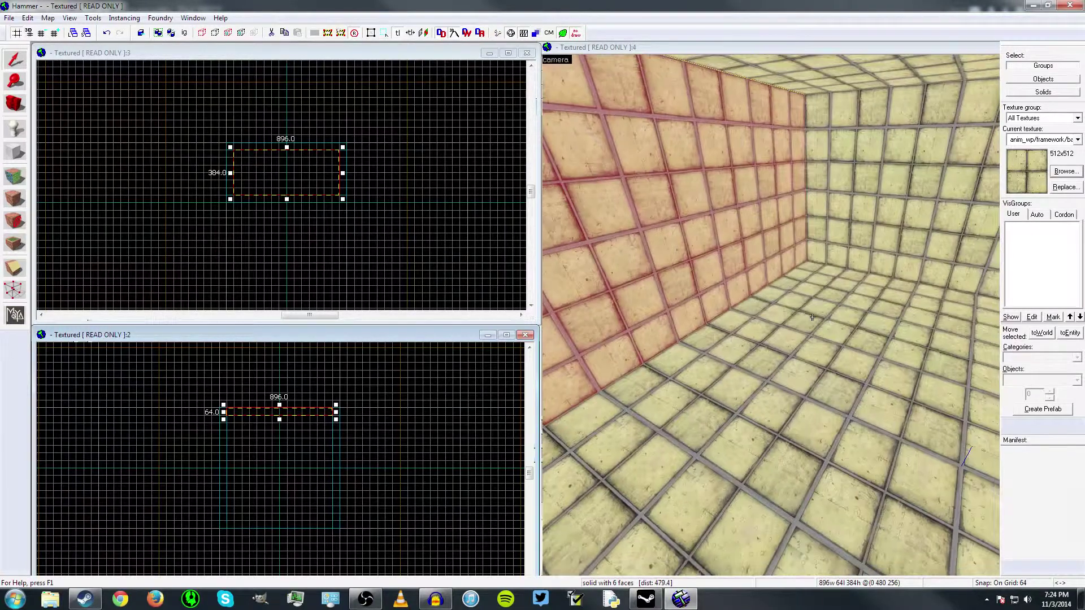
Step: Clone the 896-unit end wall in the top view and place the copy at the opposite open end to seal the room
key(z)
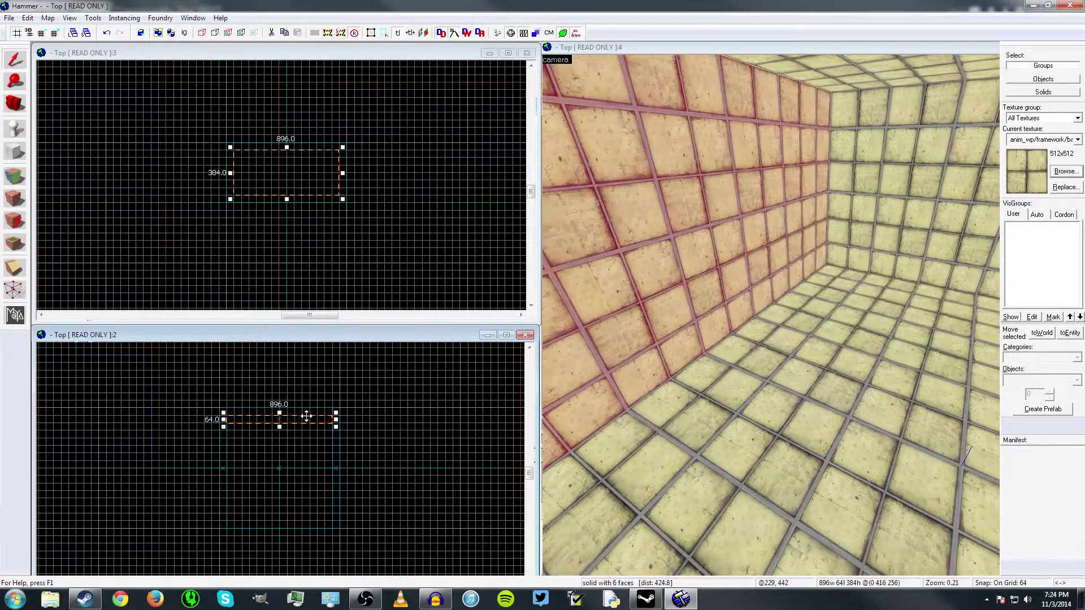
drag(307, 415, 305, 517)
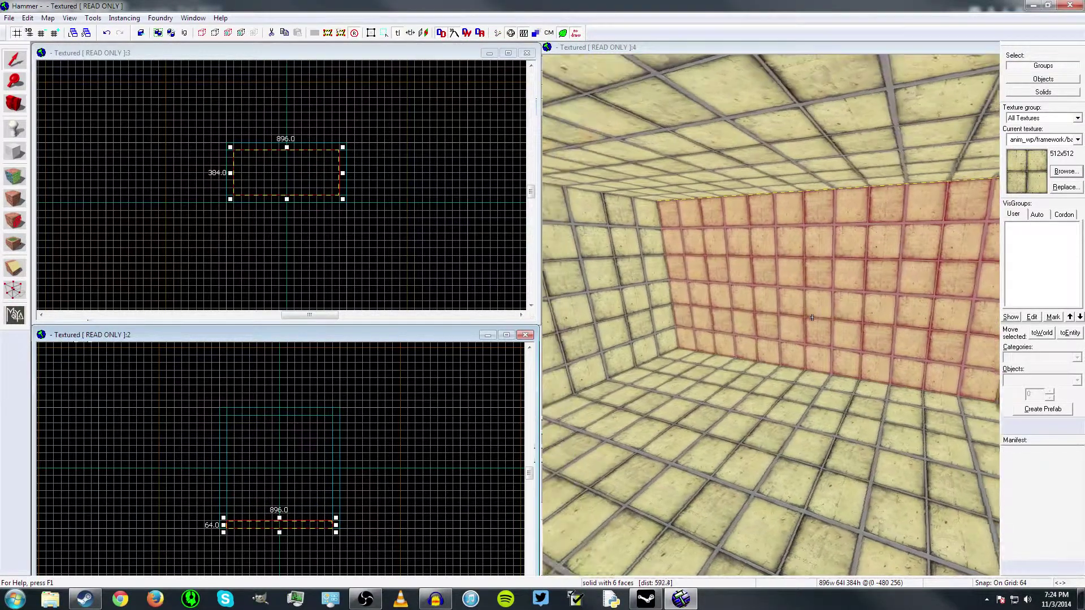
key(w)
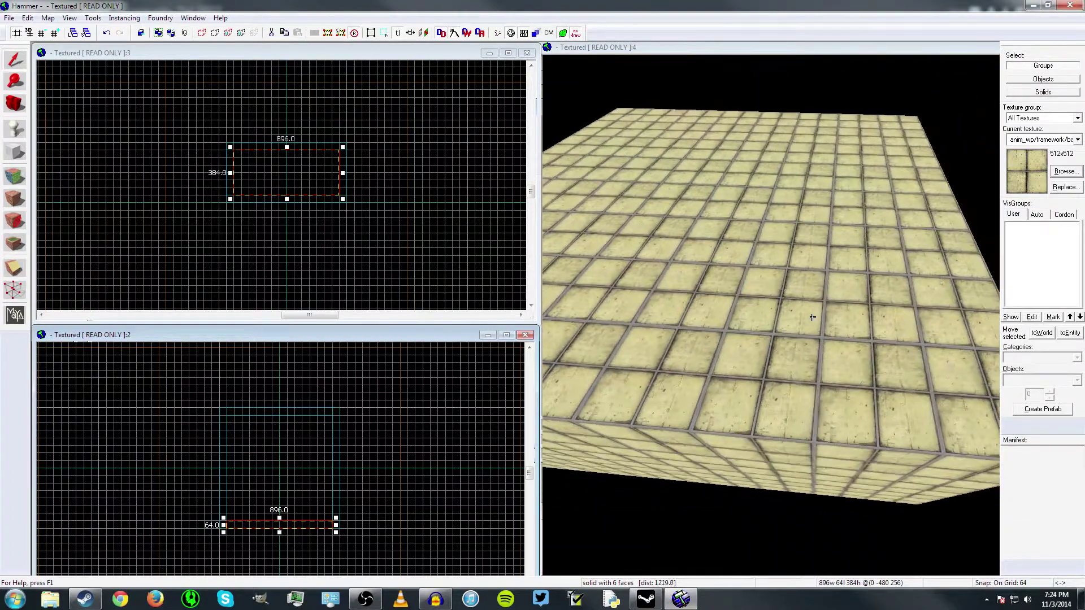
Step: Inspect the closed room's walls, floor and ceiling from inside in the 3D camera view
key(w)
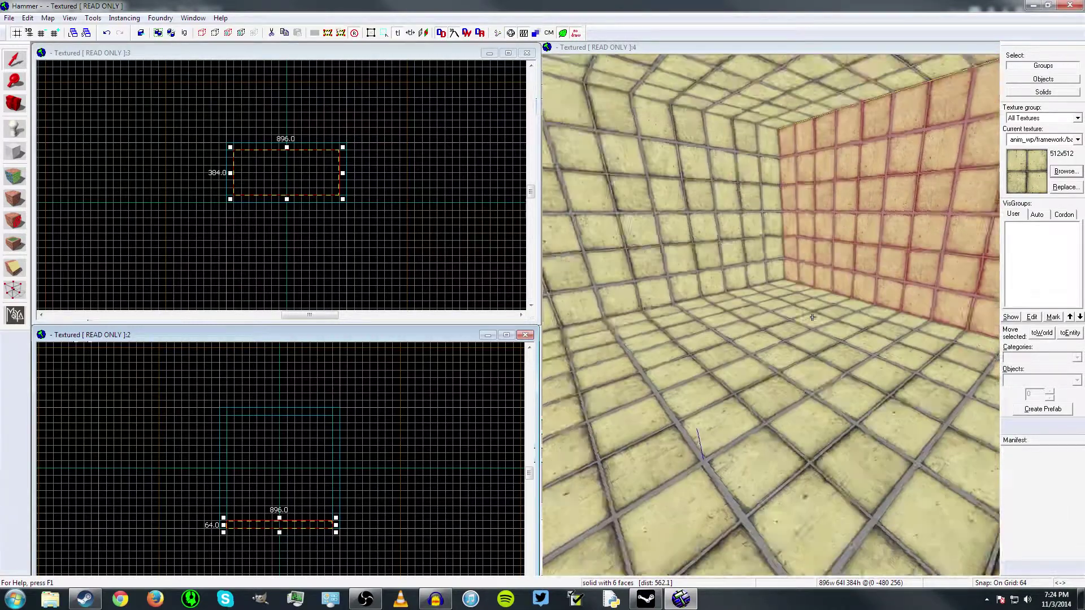
key(w)
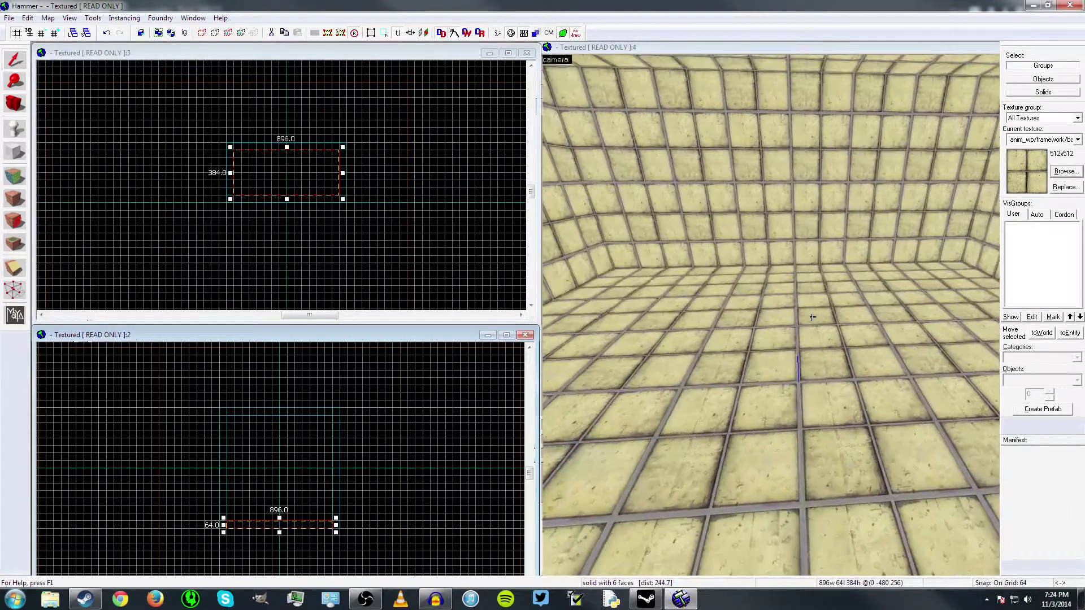
drag(812, 317, 812, 317)
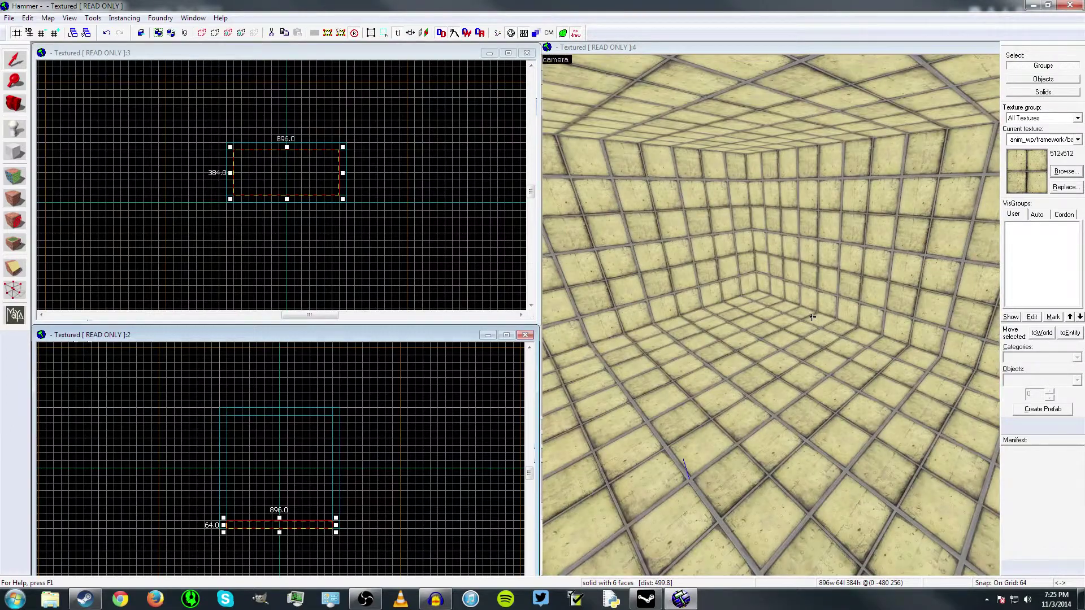
drag(812, 318, 813, 318)
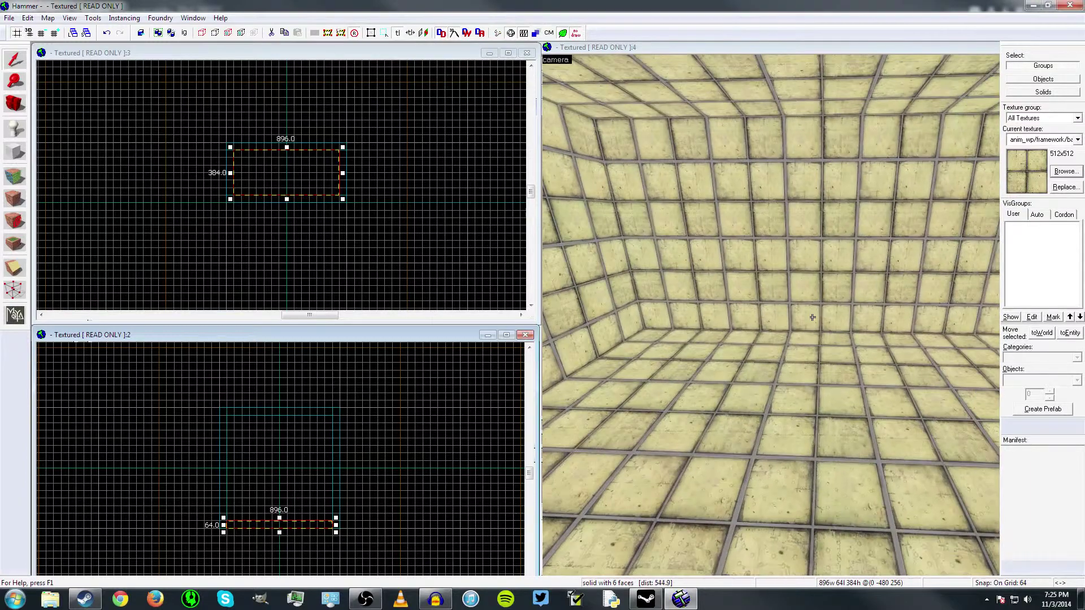
key(w)
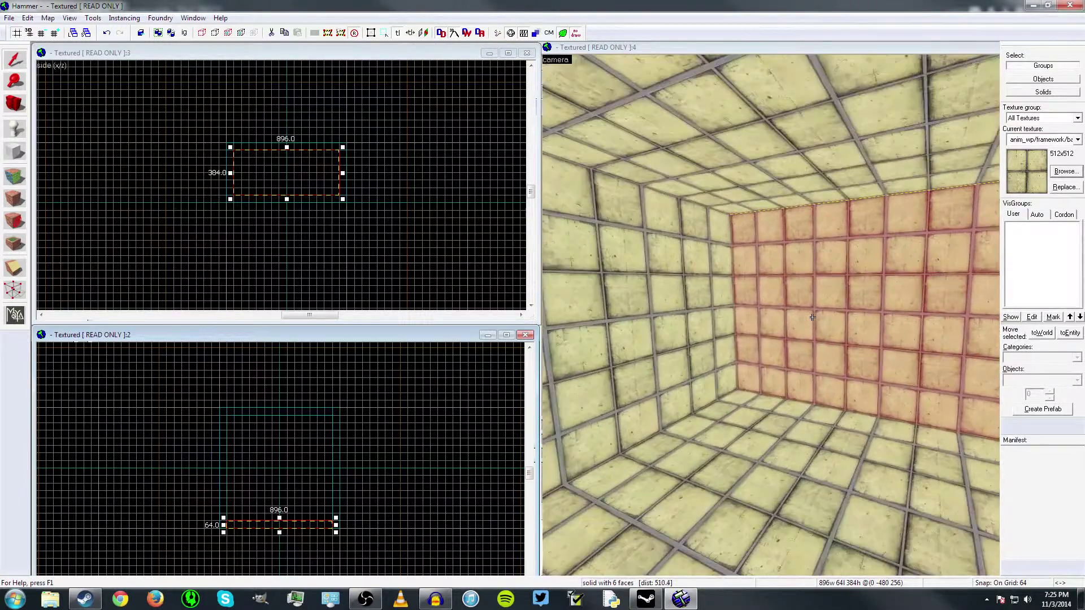
key(Up)
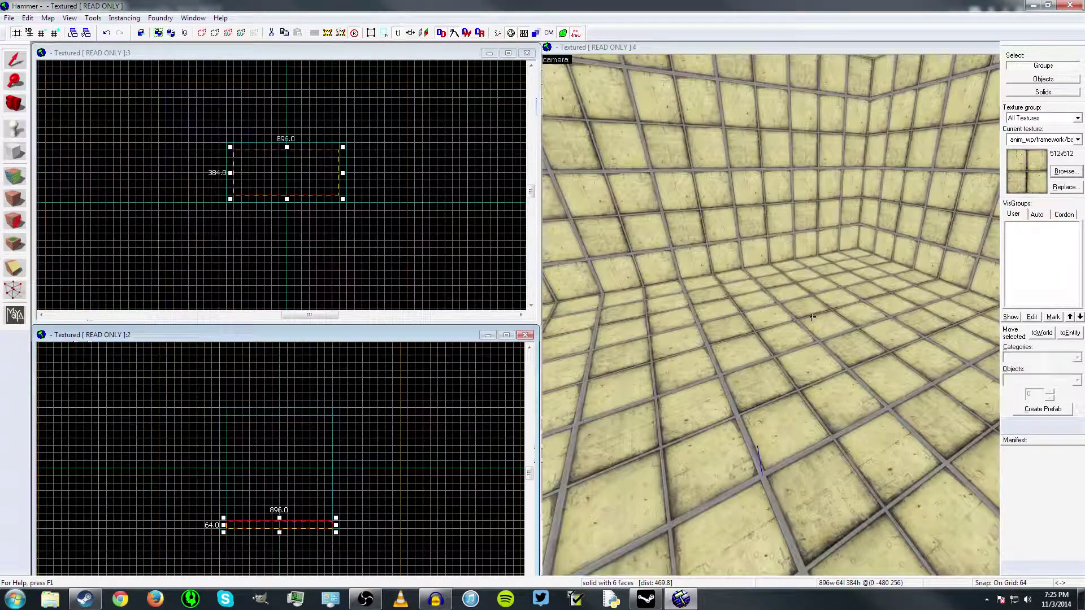
key(Right)
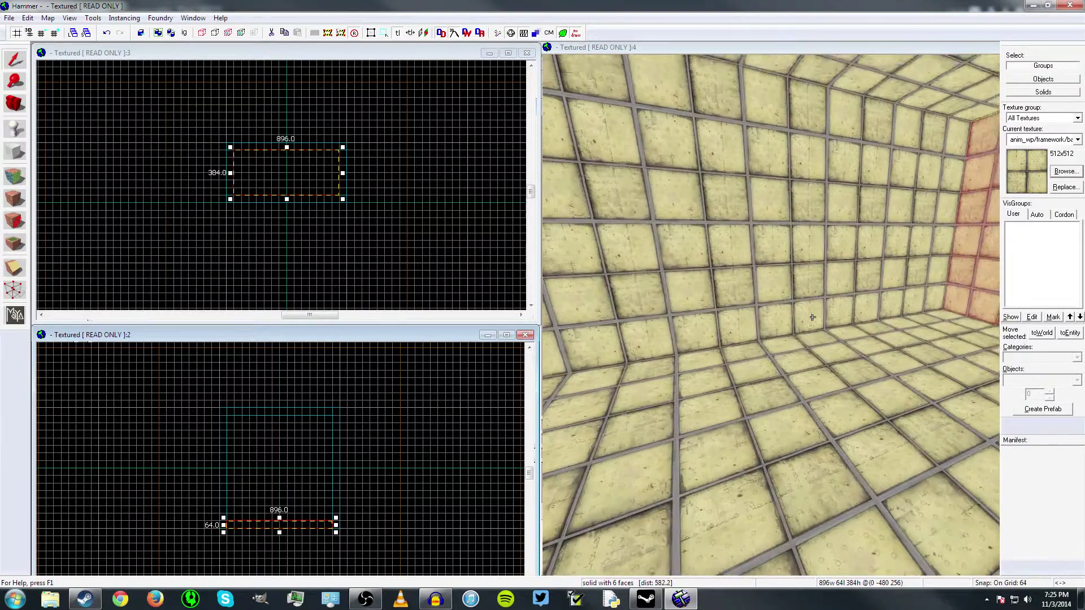
key(Right)
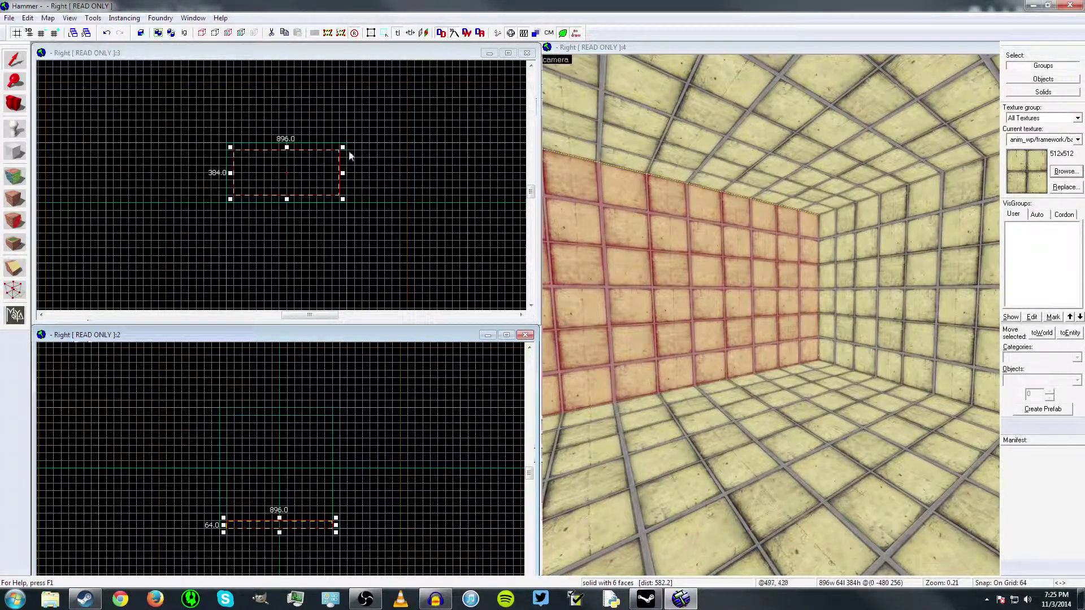
Step: Place an info_player_start entity on the room's floor in the 3D camera view using the Entity tool
scroll(319, 424, up, 6)
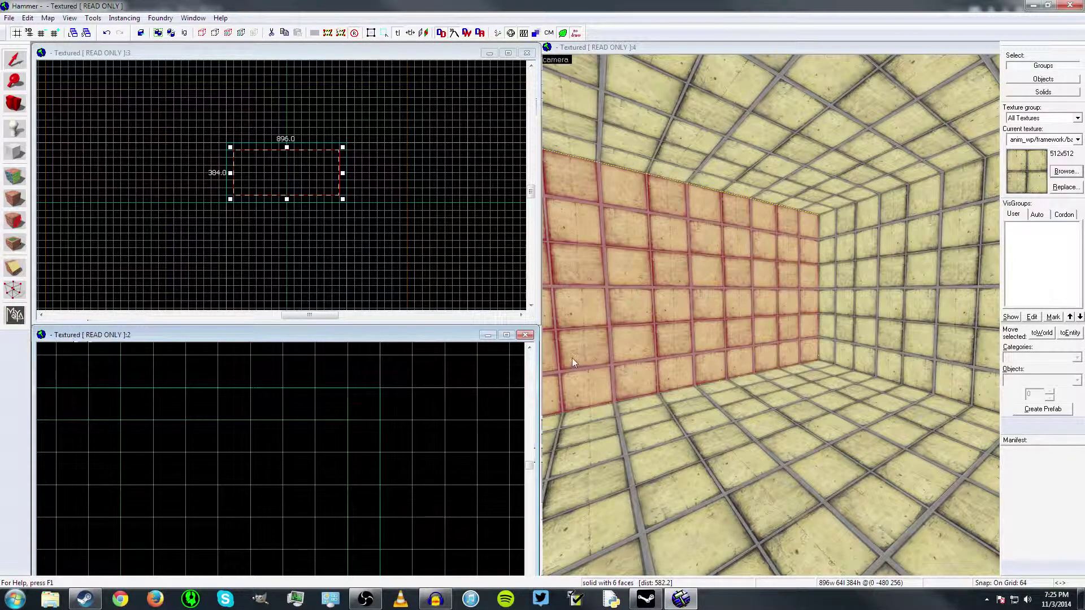
key(z)
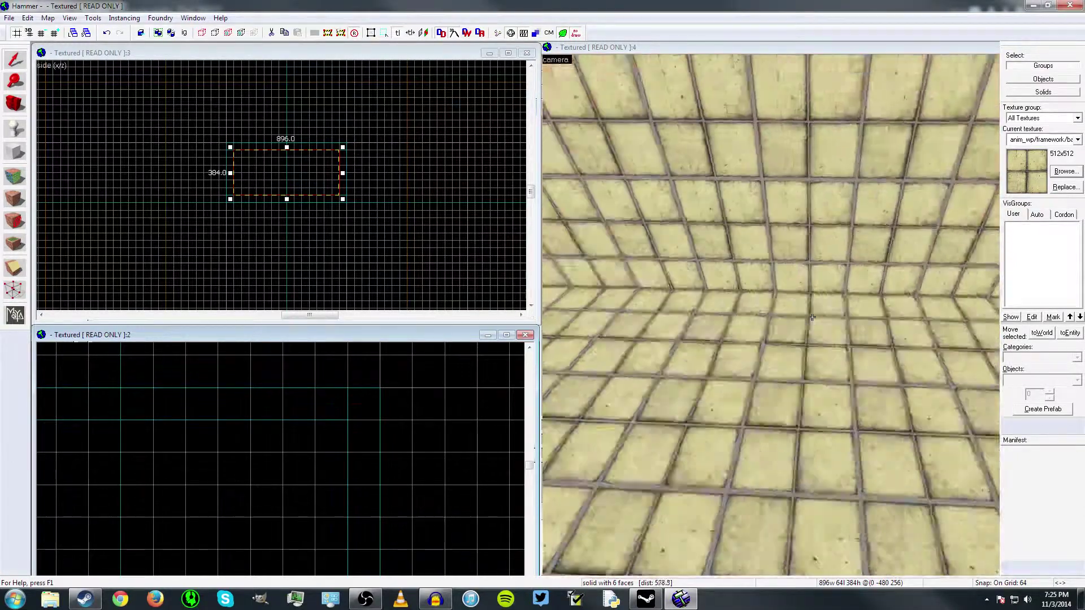
key(z)
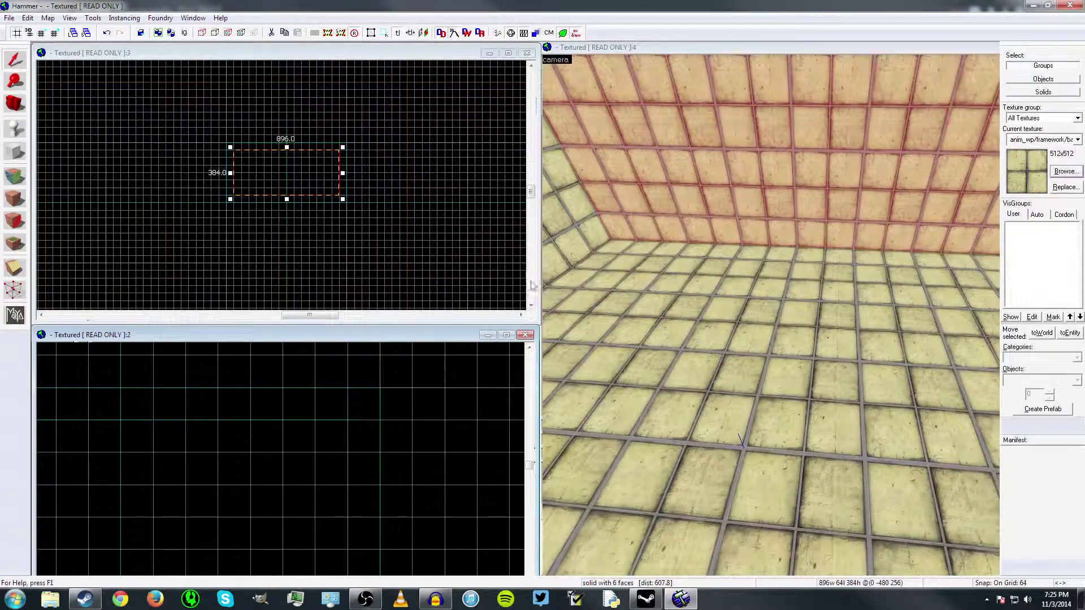
scroll(286, 174, up, 4)
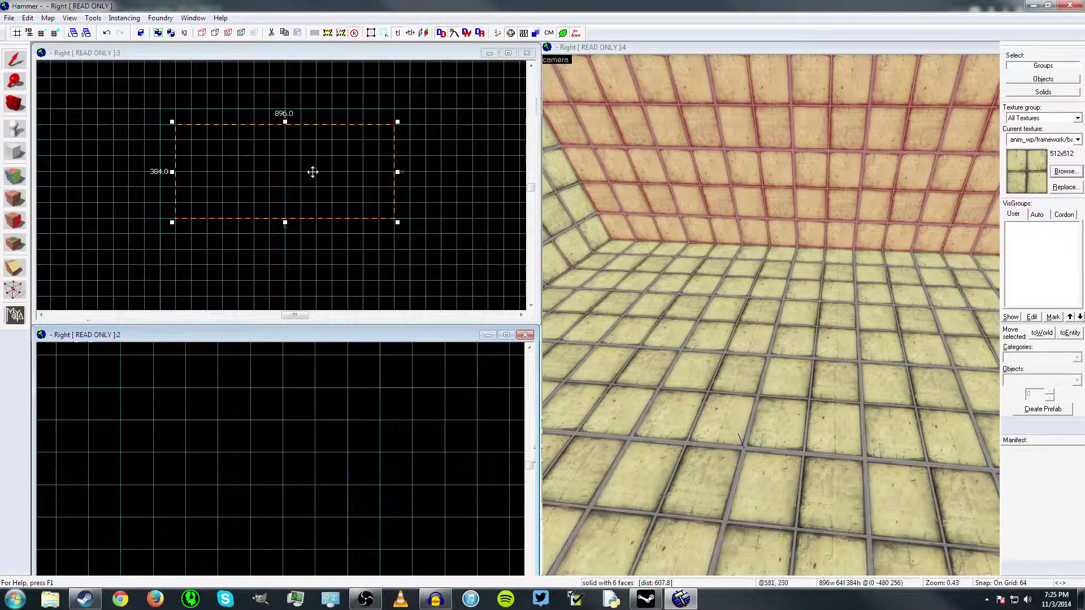
click(15, 131)
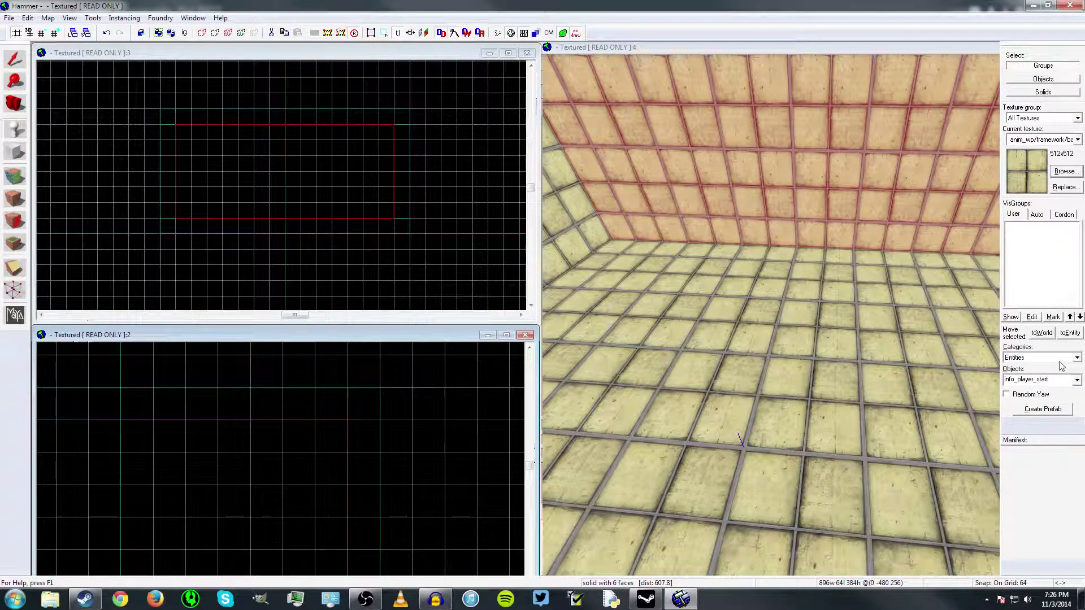
click(1055, 380)
click(1023, 381)
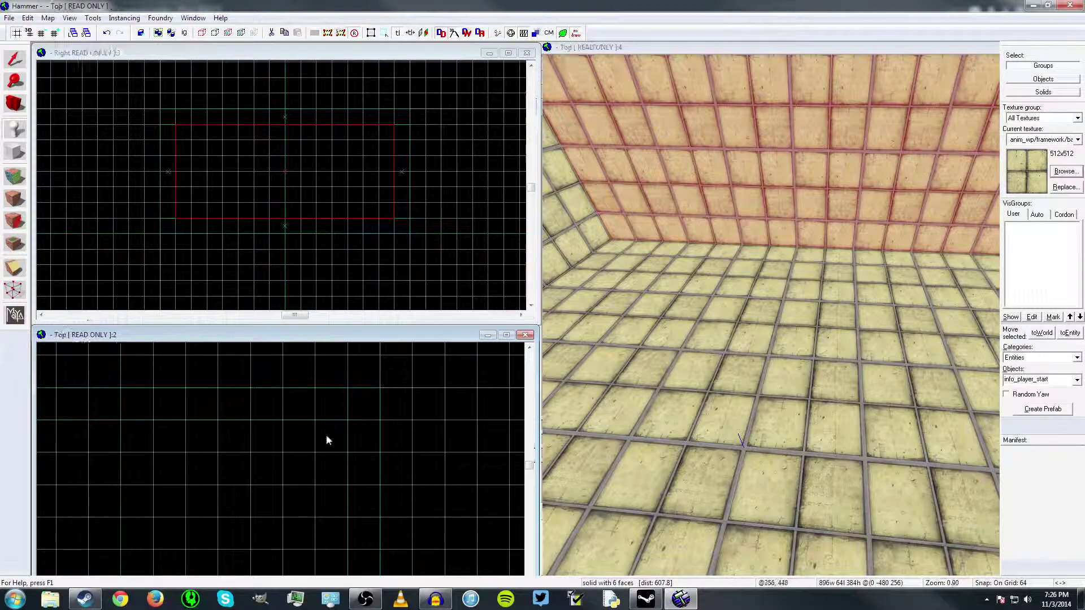
key(z)
key(w)
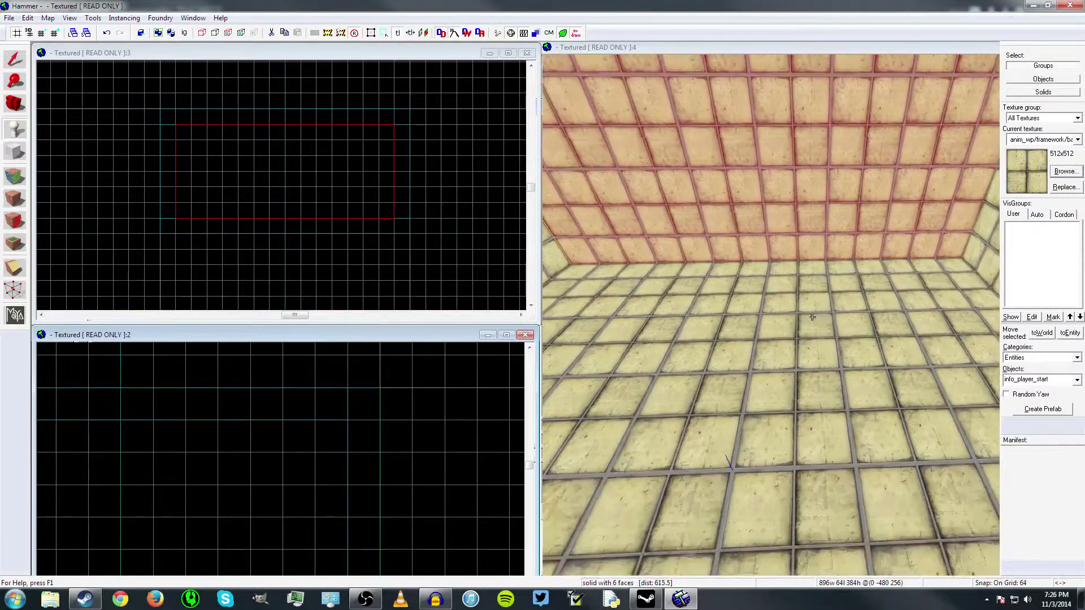
key(z)
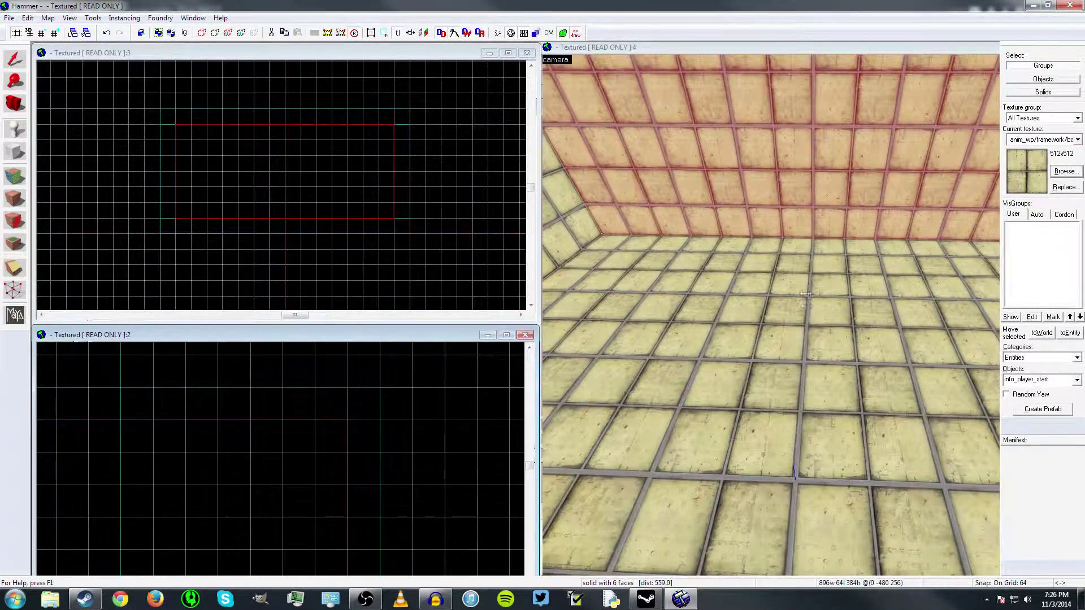
click(807, 305)
key(w)
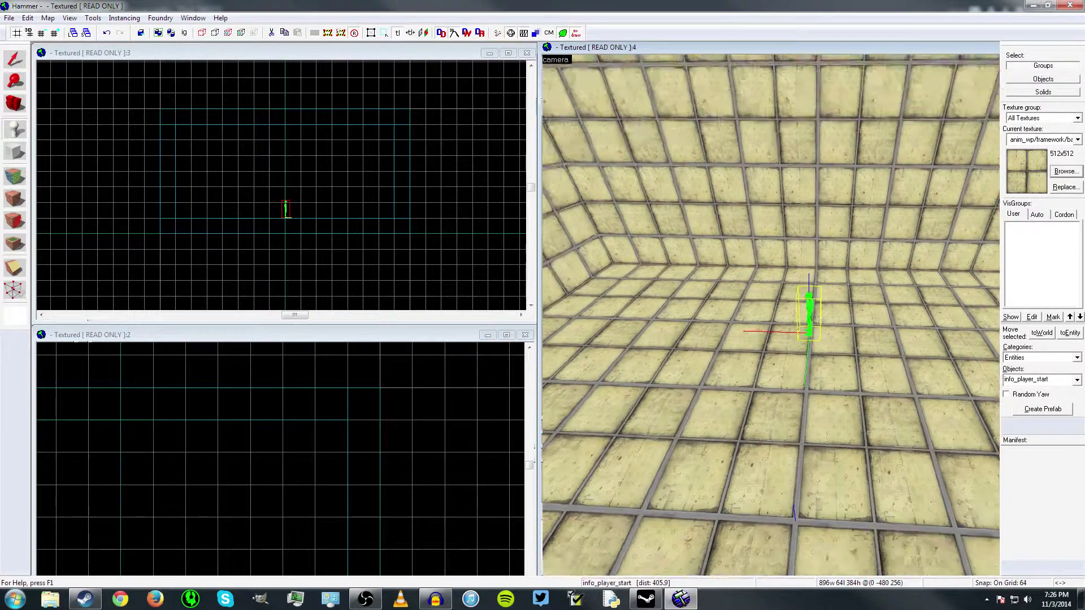
Step: Examine the info_player_start model from the front, side and above in the 3D camera view
key(z)
key(w)
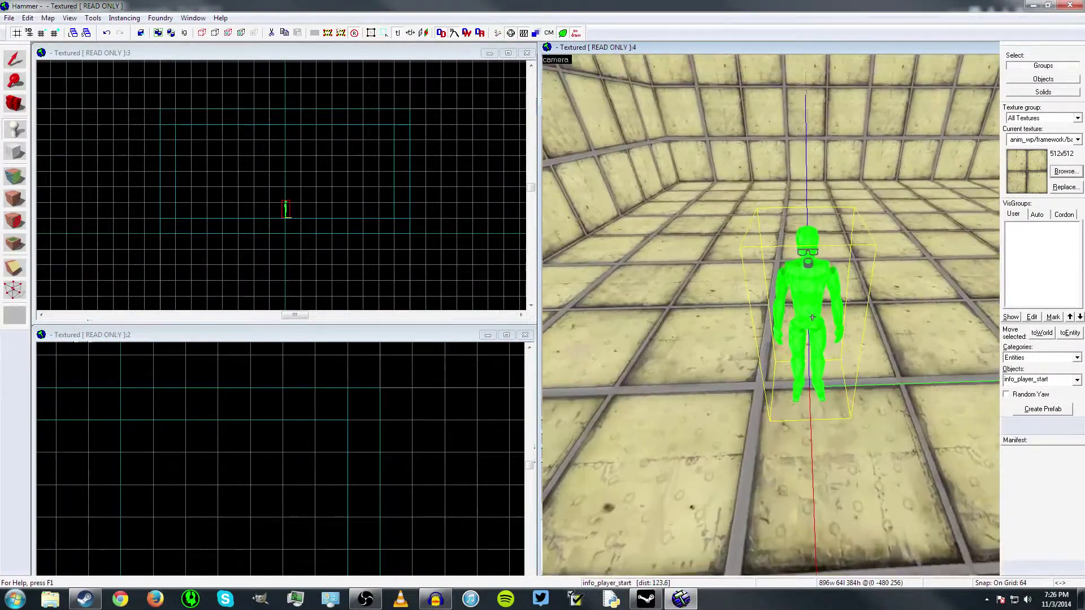
key(d)
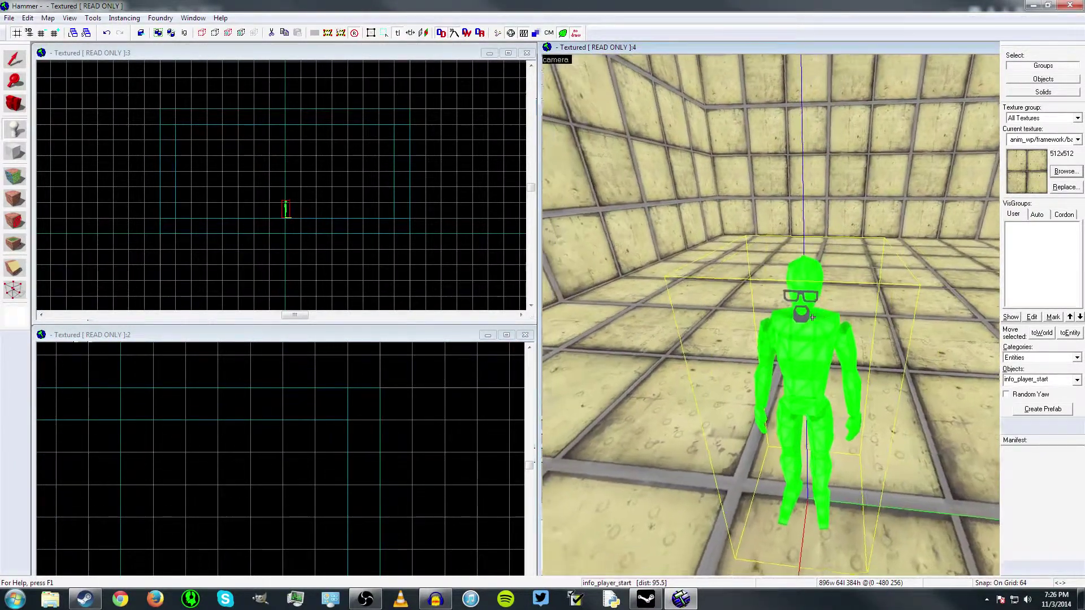
key(d)
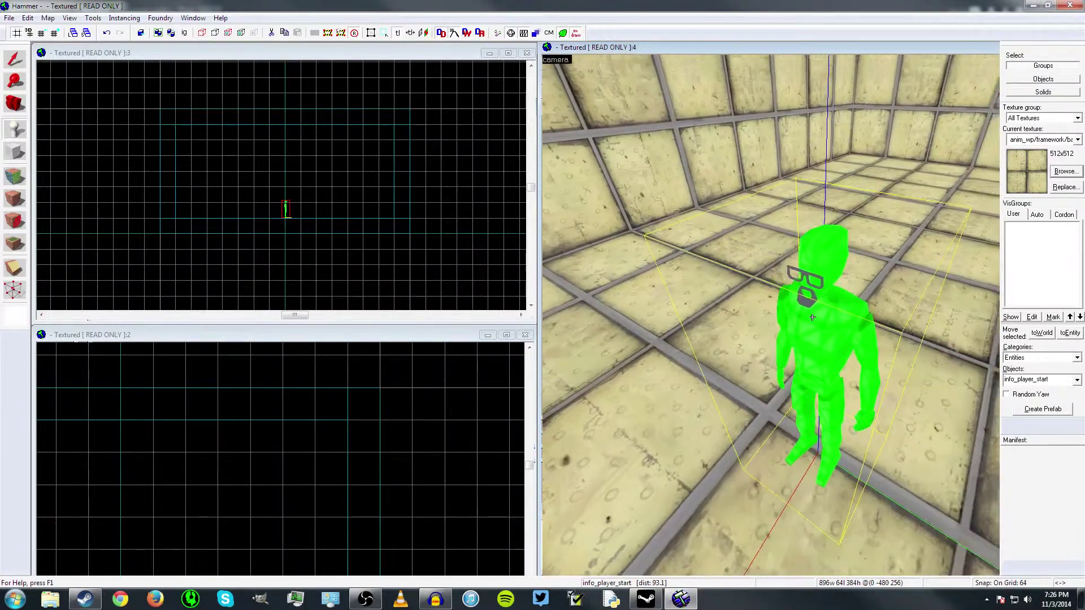
key(s)
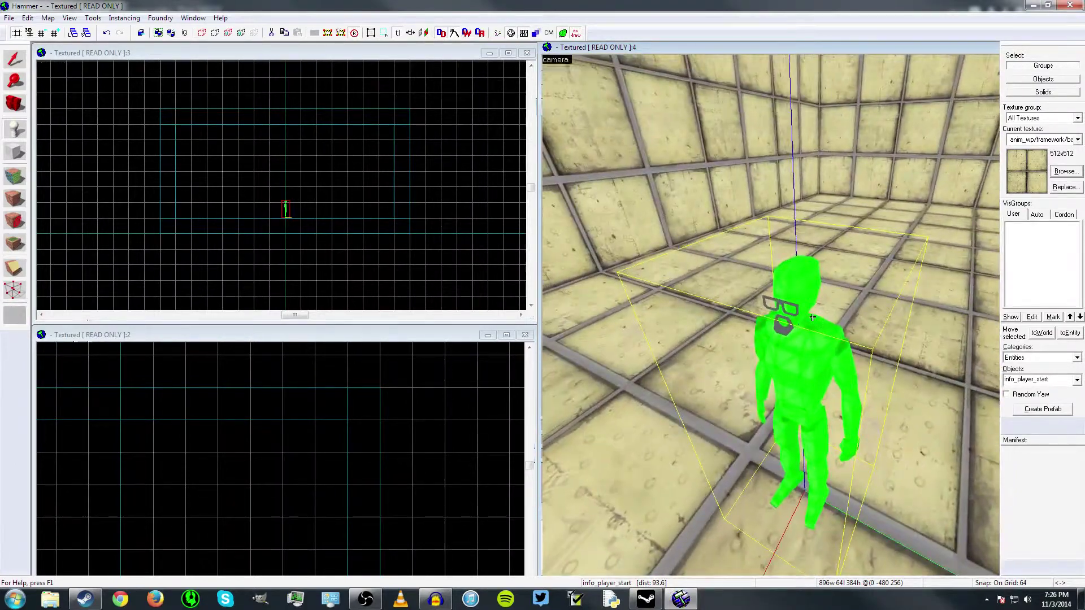
key(Right)
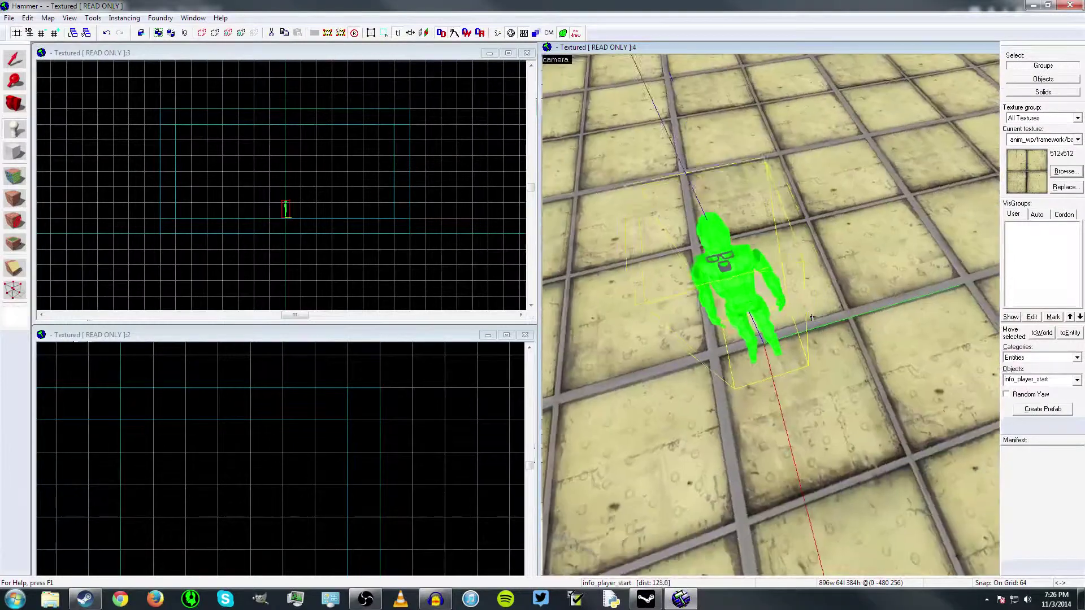
key(Left)
key(d)
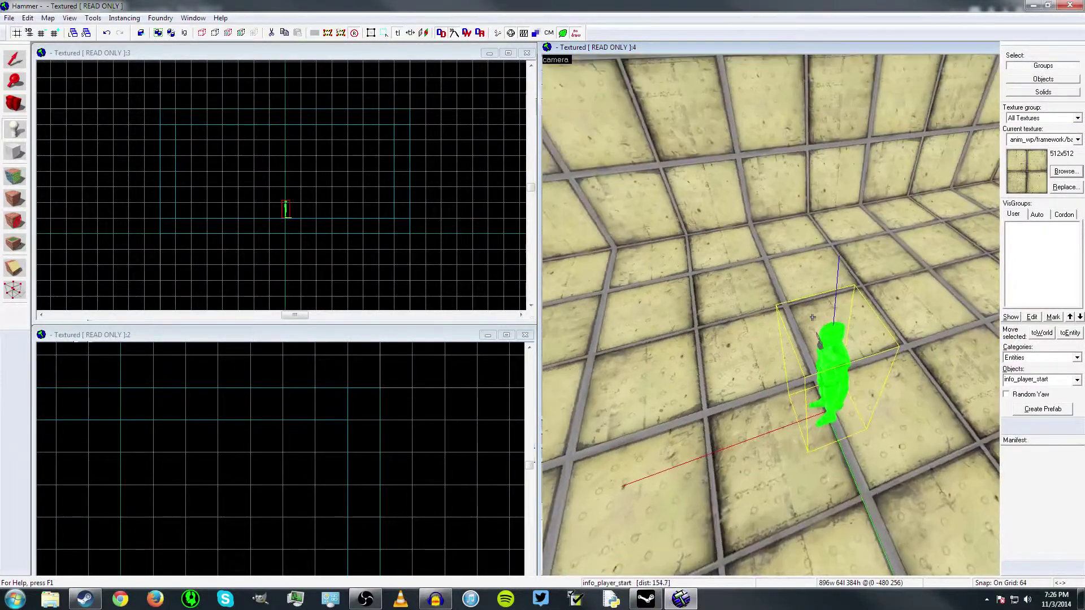
key(a)
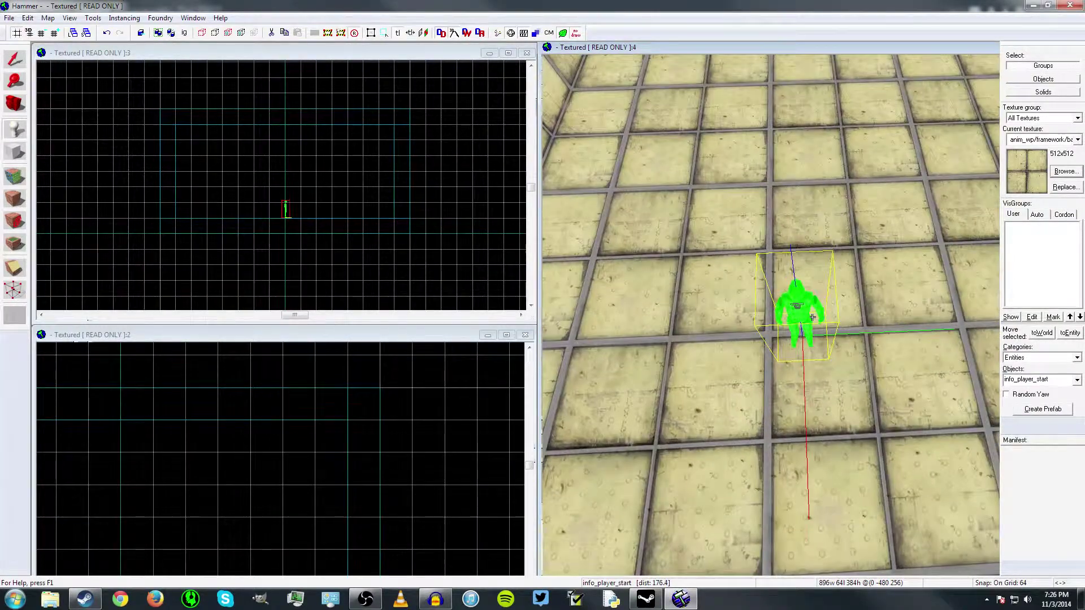
key(Right)
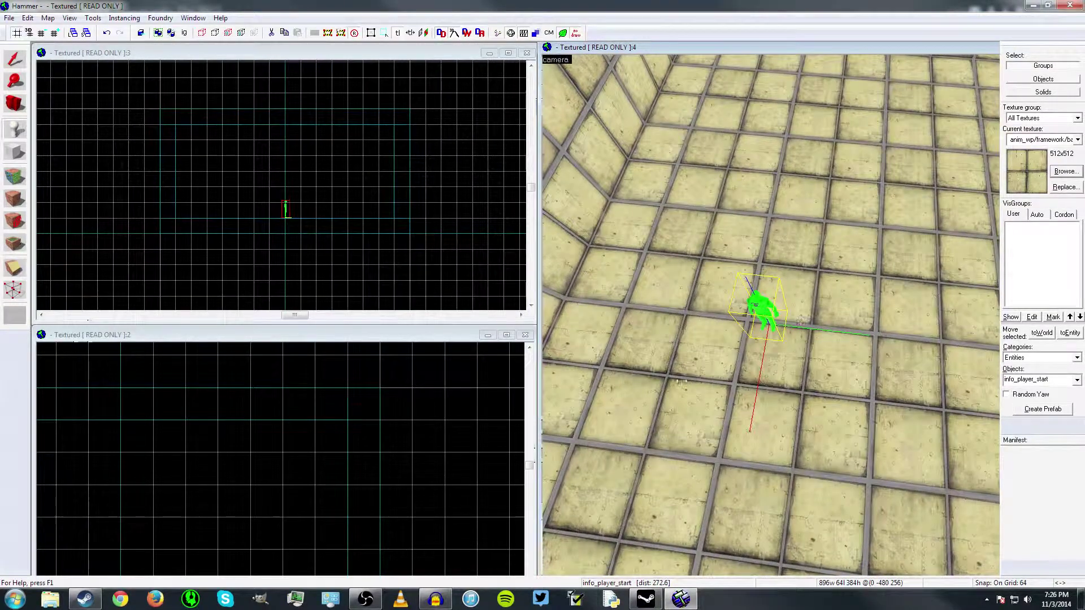
Step: Check the player start's position in the side and top views and view its front up close in the 3D camera view
scroll(272, 210, up, 4)
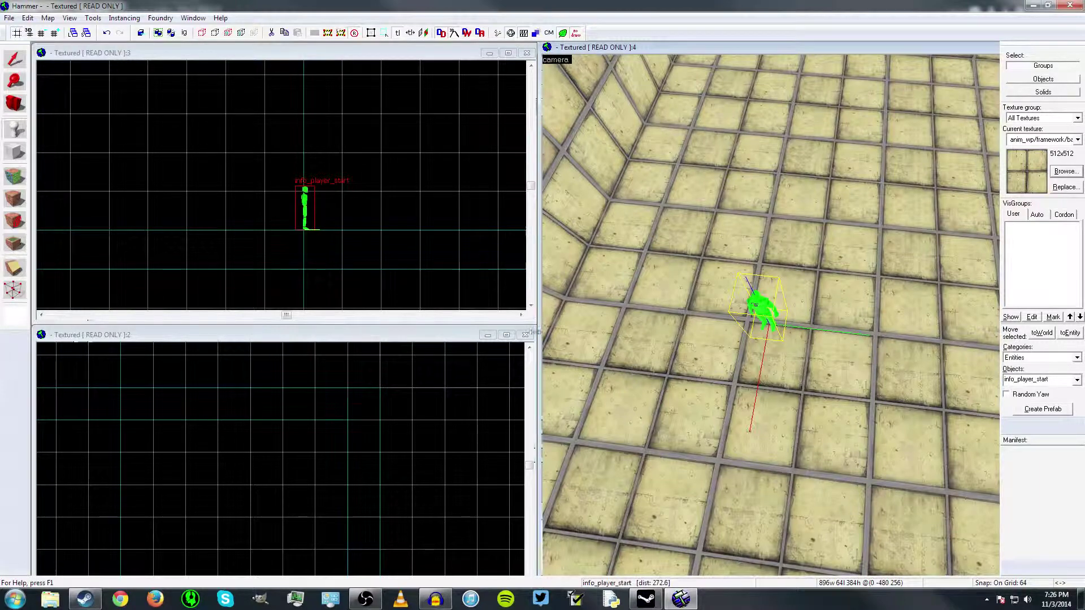
scroll(287, 462, down, 5)
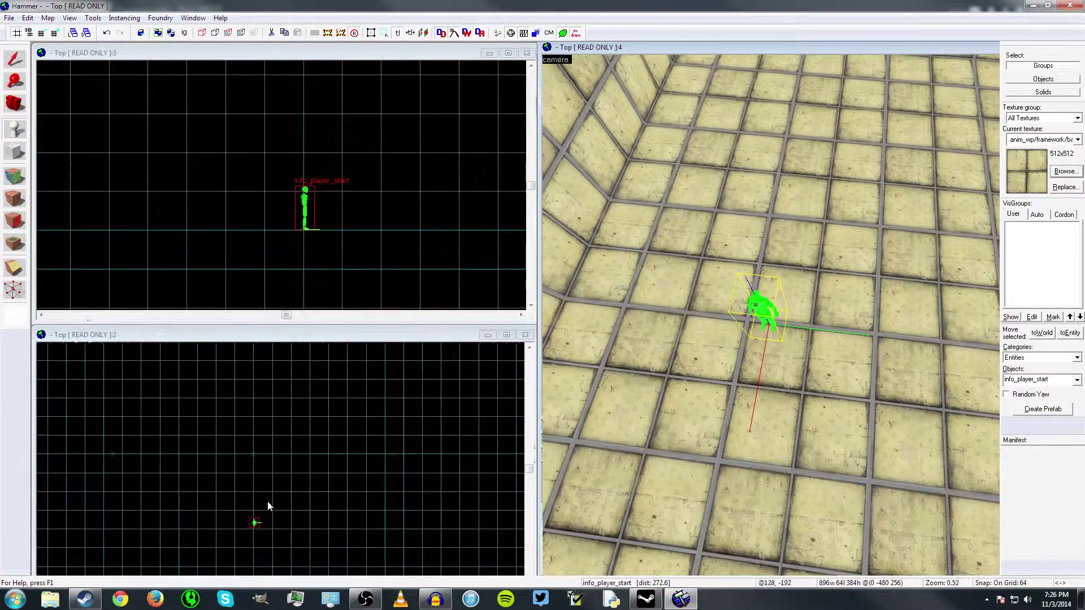
scroll(268, 504, up, 1)
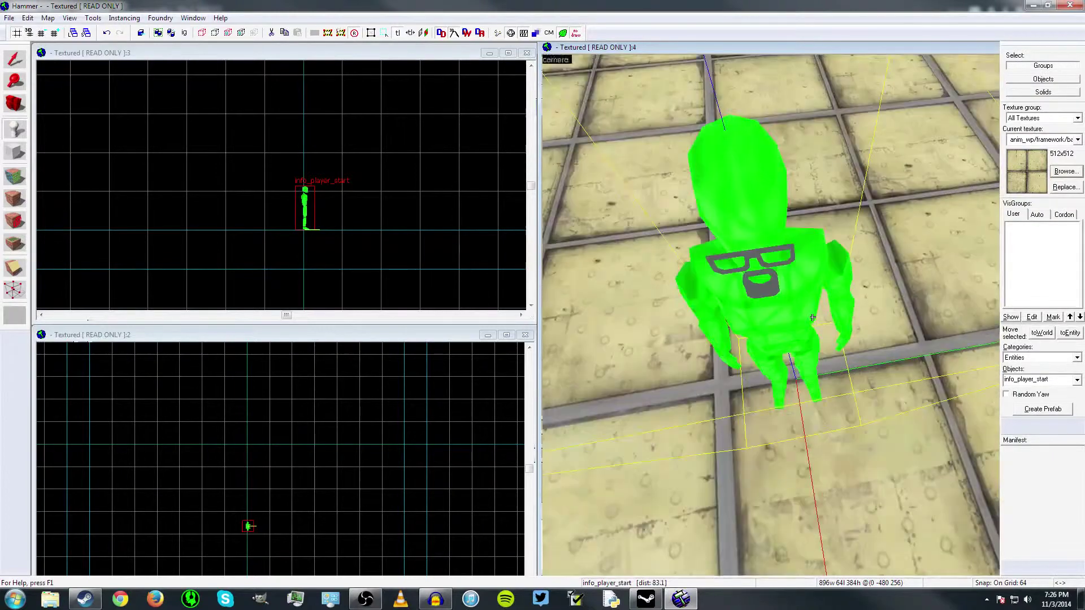
scroll(812, 317, down, 3)
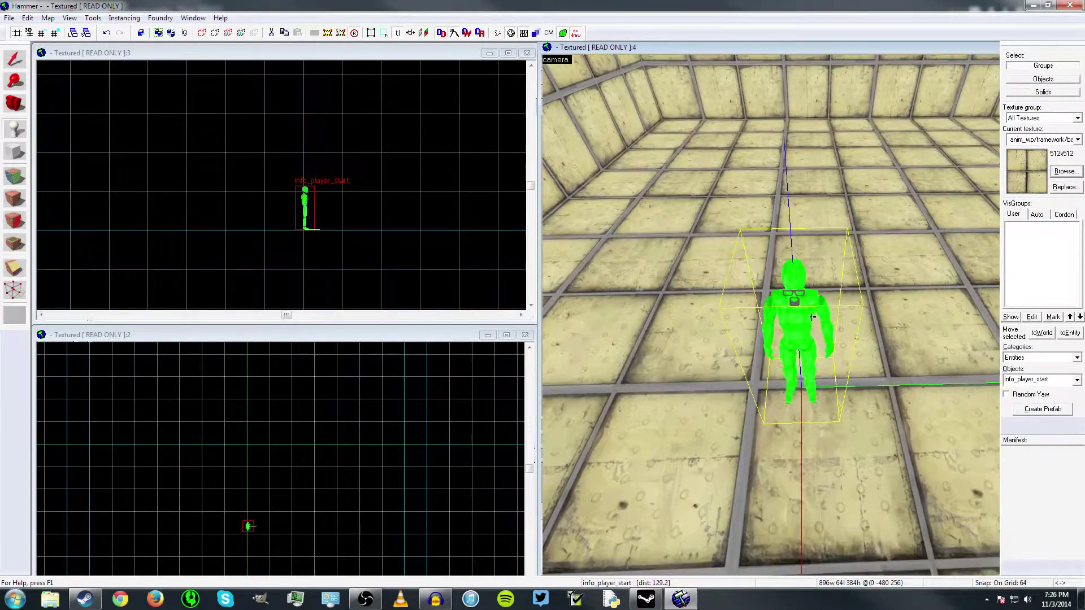
drag(813, 317, 812, 318)
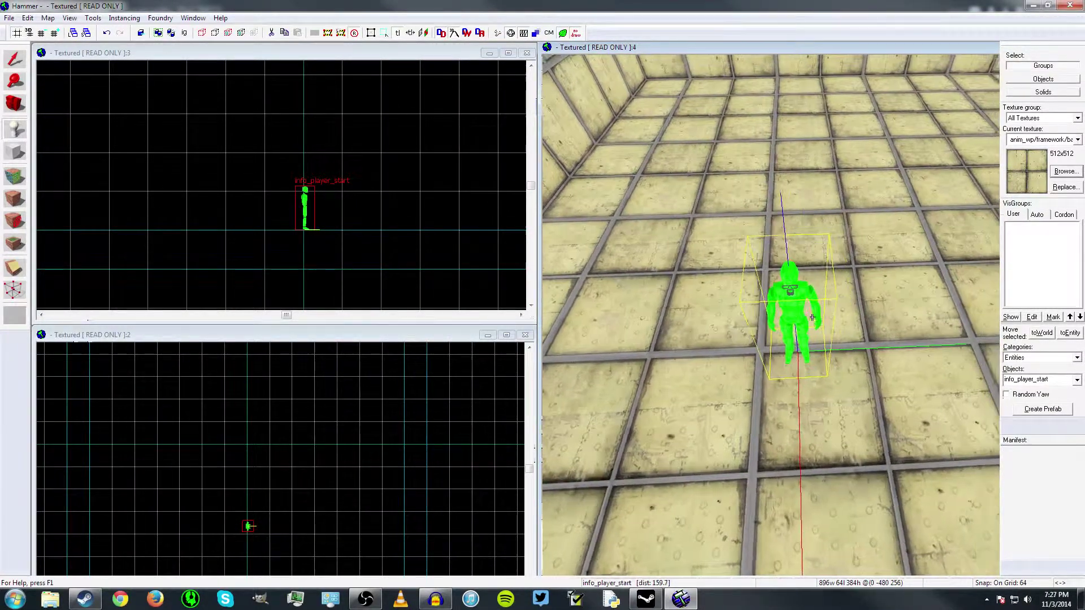
scroll(812, 318, up, 3)
scroll(813, 318, down, 5)
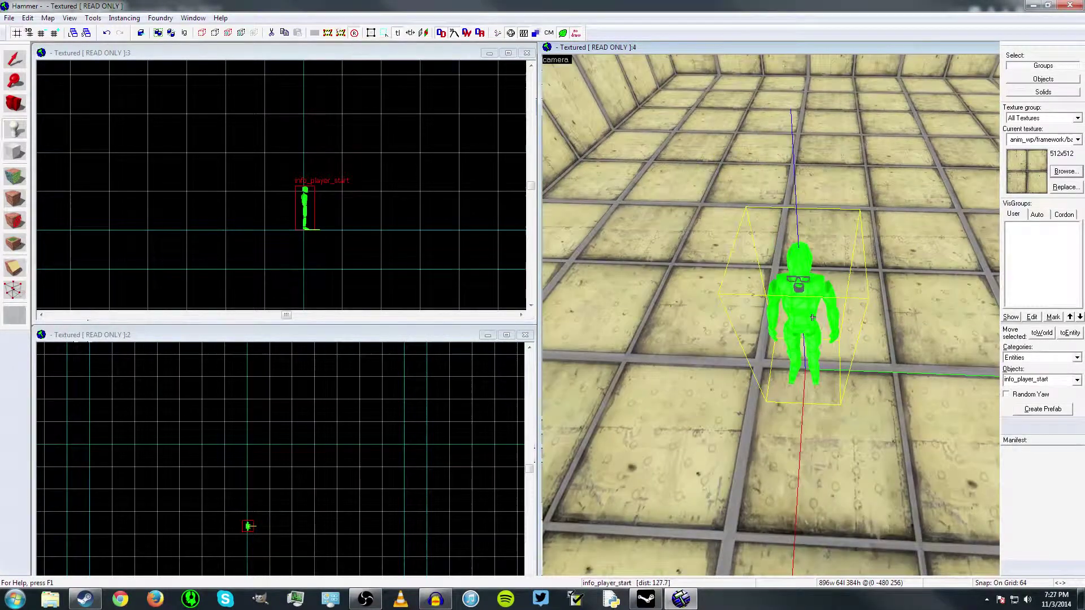
scroll(805, 367, up, 3)
drag(805, 366, 812, 317)
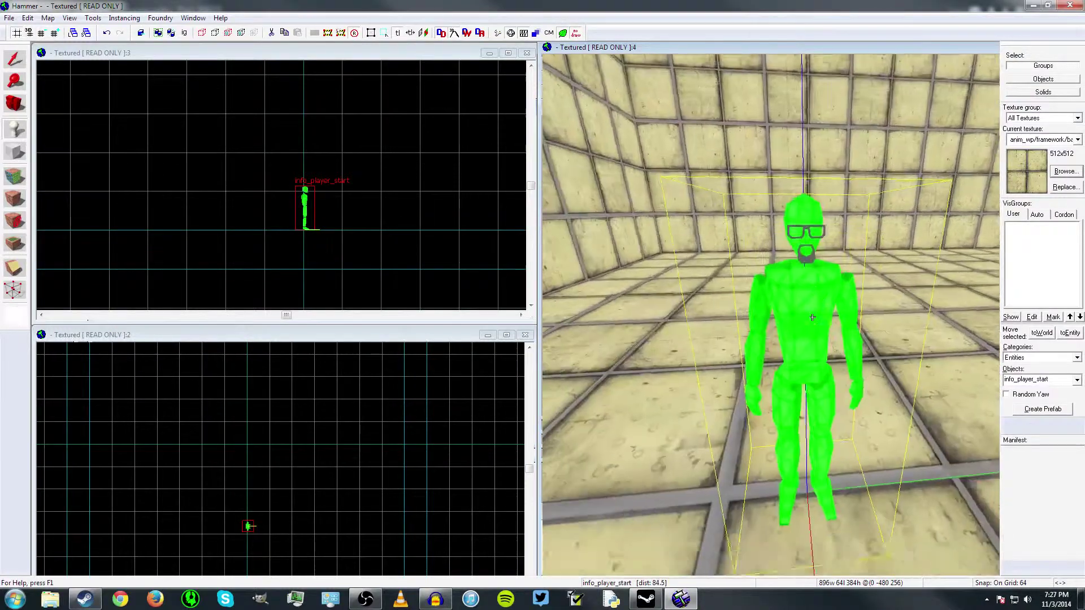
drag(812, 318, 812, 318)
Step: Reduce the grid size to 8 units with the side view framed on the player start
scroll(314, 252, down, 8)
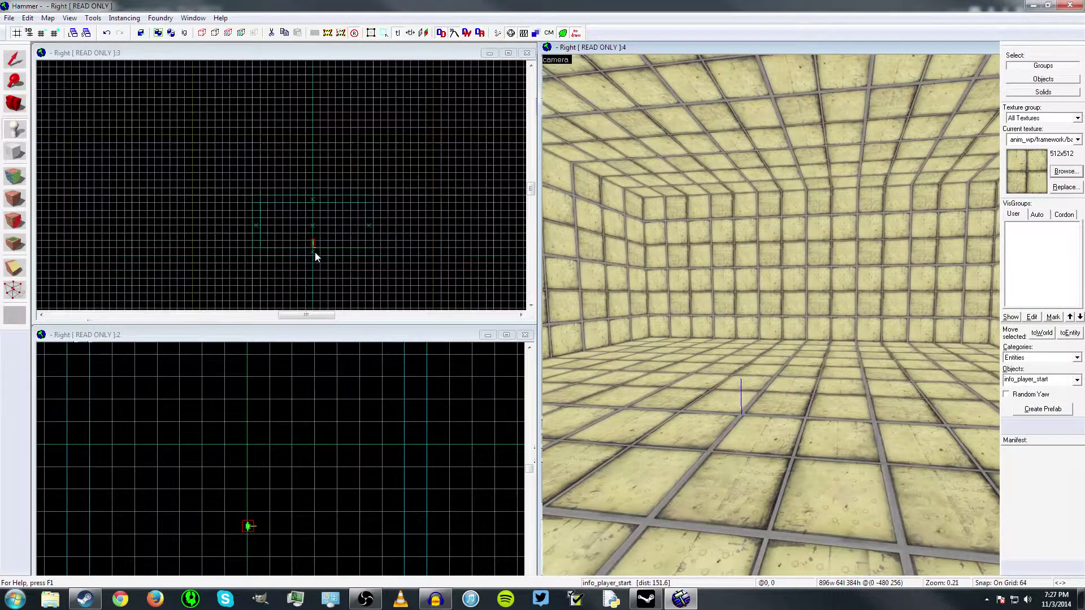
scroll(335, 253, up, 4)
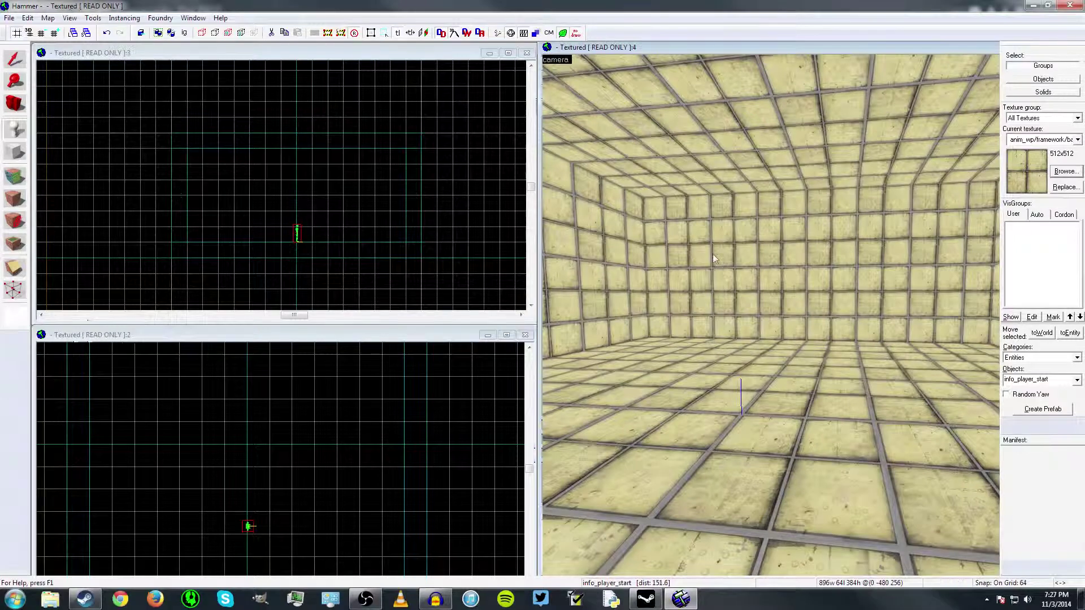
scroll(267, 203, up, 6)
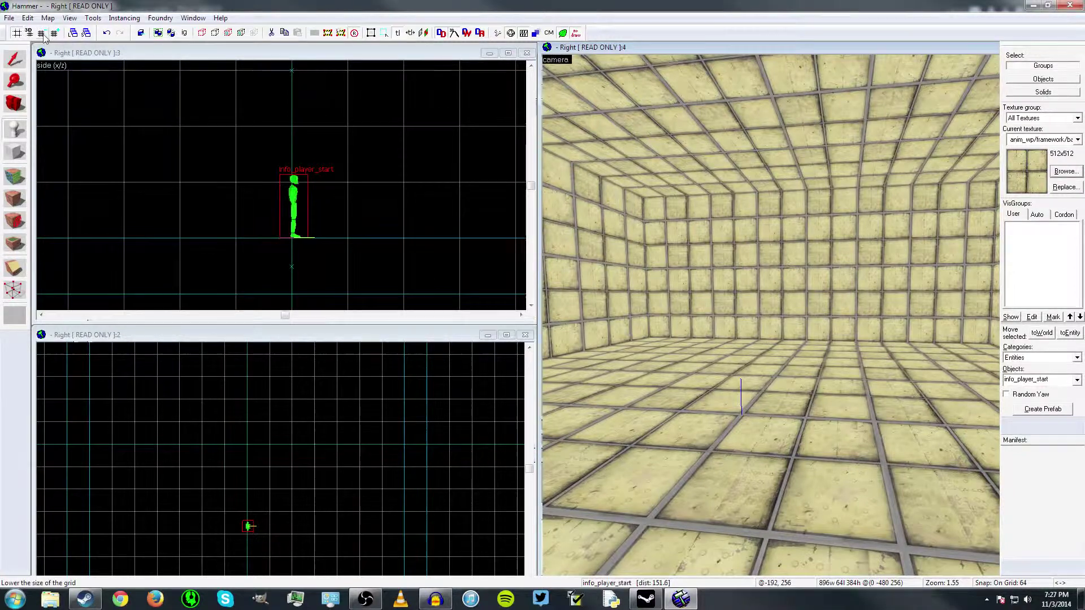
click(44, 35)
click(43, 35)
click(44, 35)
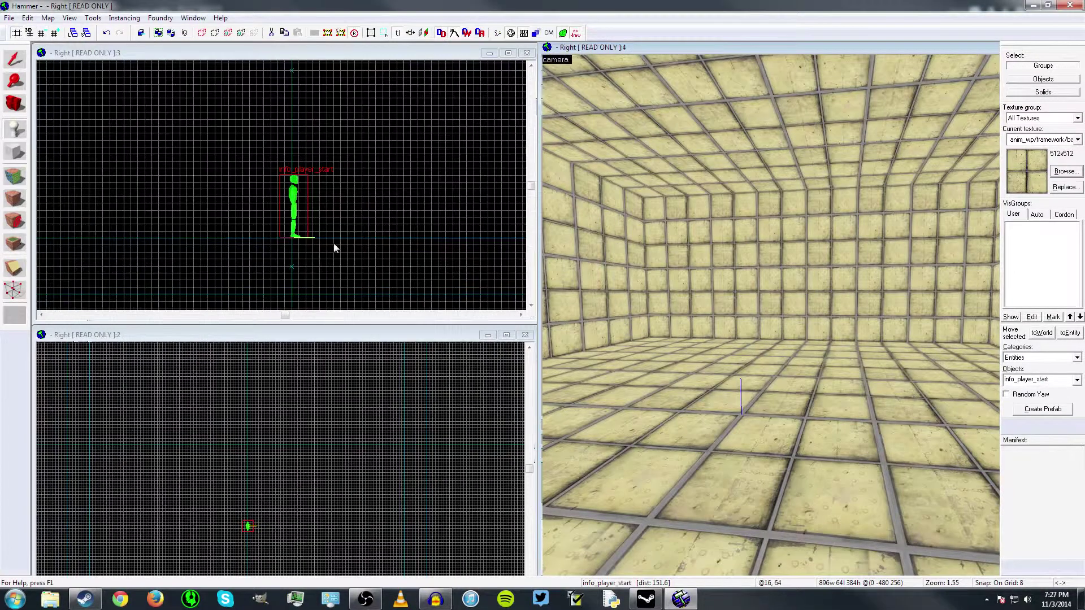
Step: Inspect the player start and the room around it in the 3D camera view, ending along its facing direction
key(z)
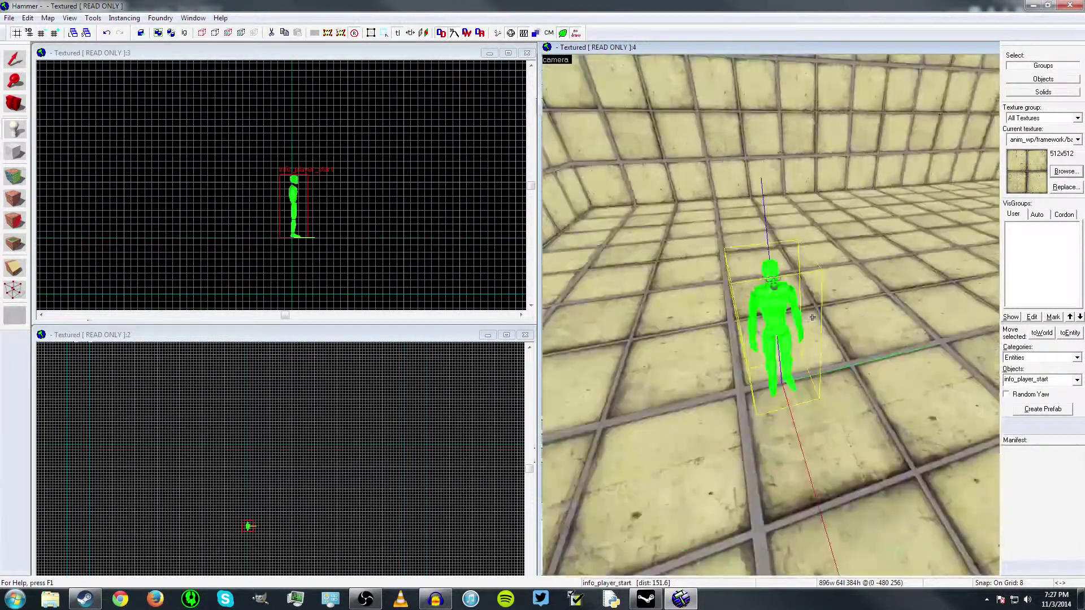
key(w)
key(s)
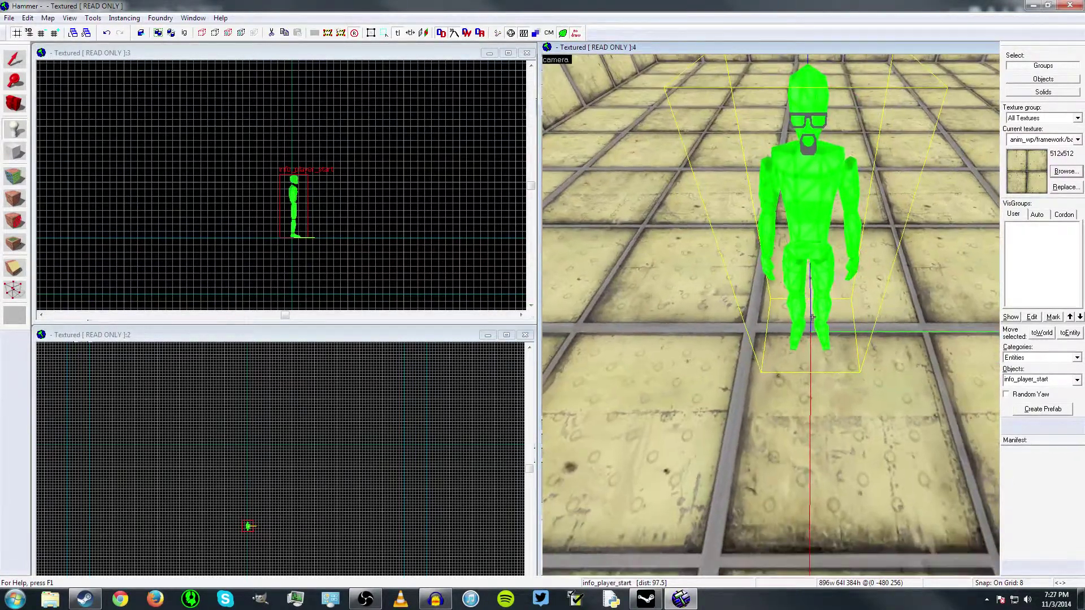
key(s)
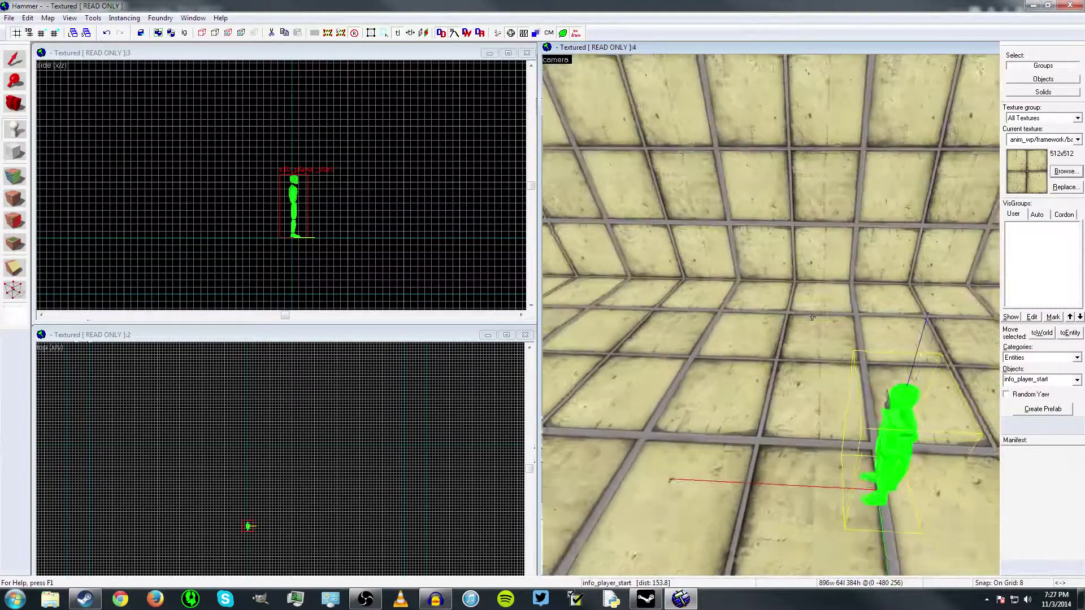
key(w)
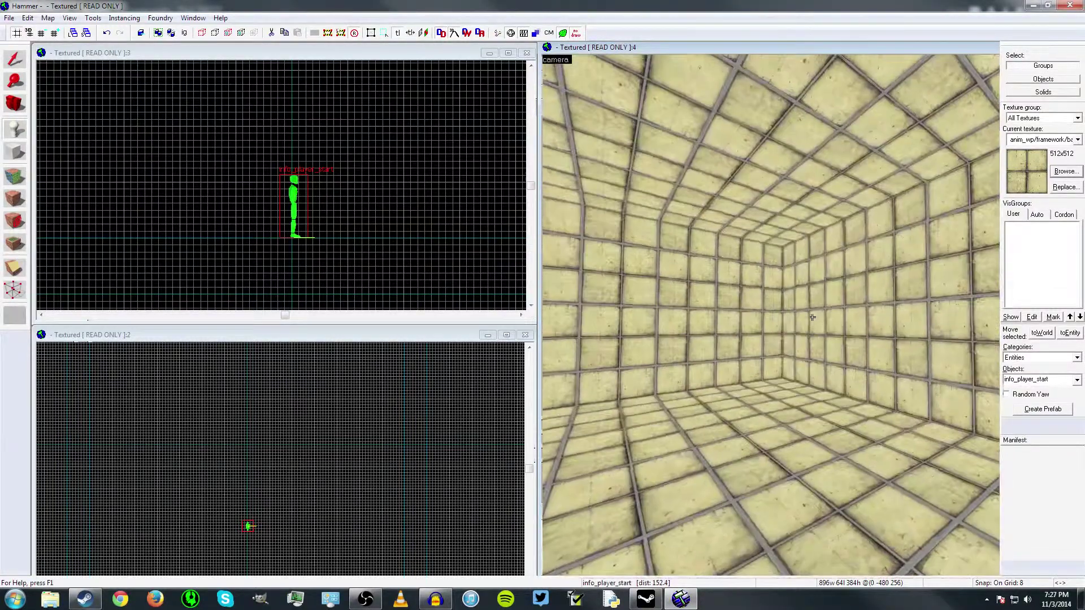
key(w)
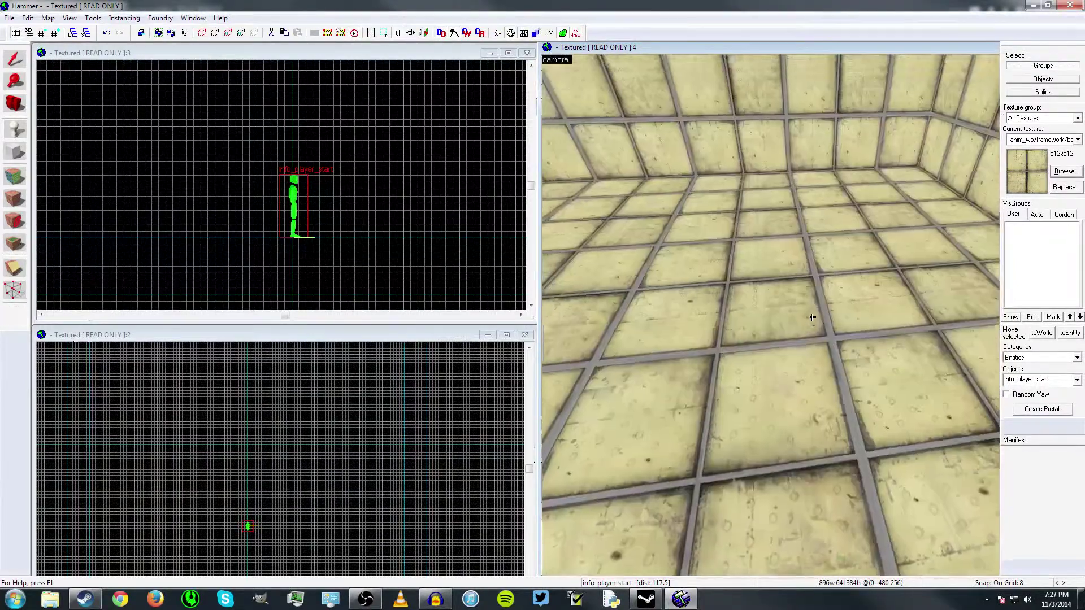
key(w)
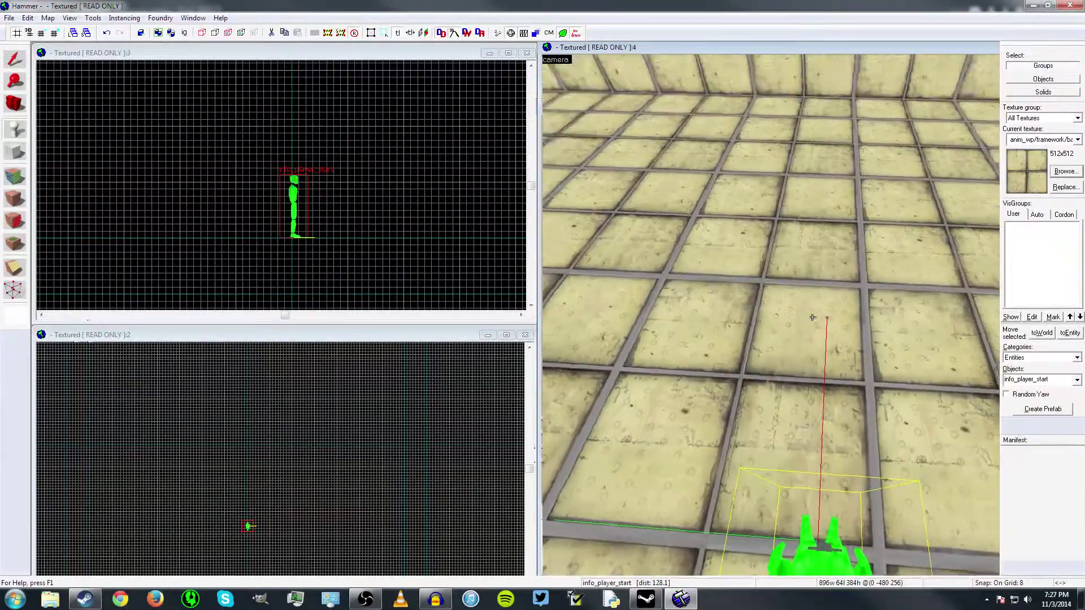
key(z)
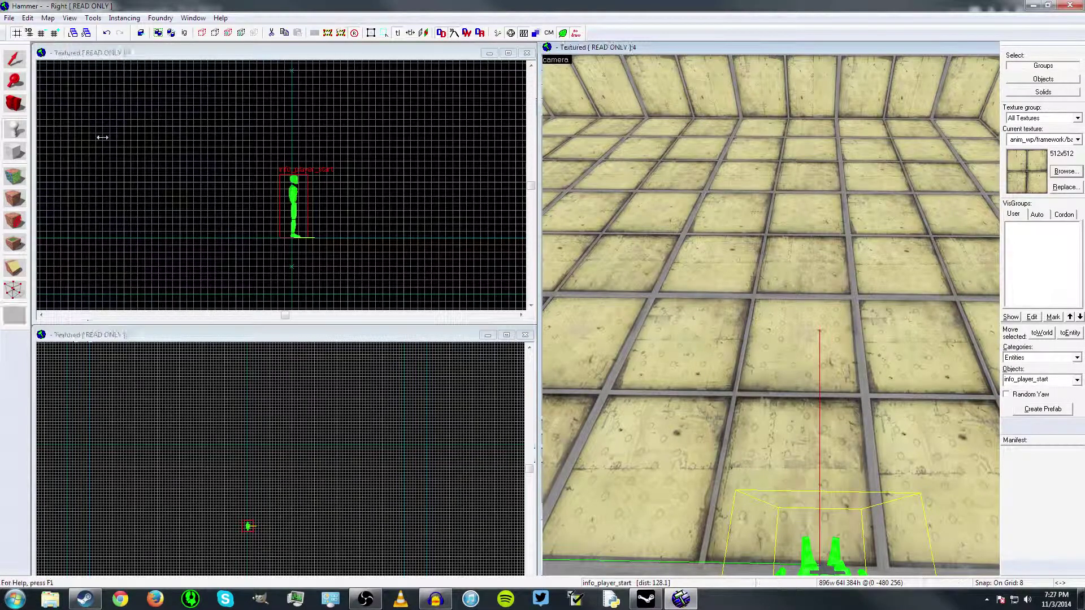
Step: Place a prop_static entity on the floor in front of the player start and switch to the Selection tool
double_click(1042, 382)
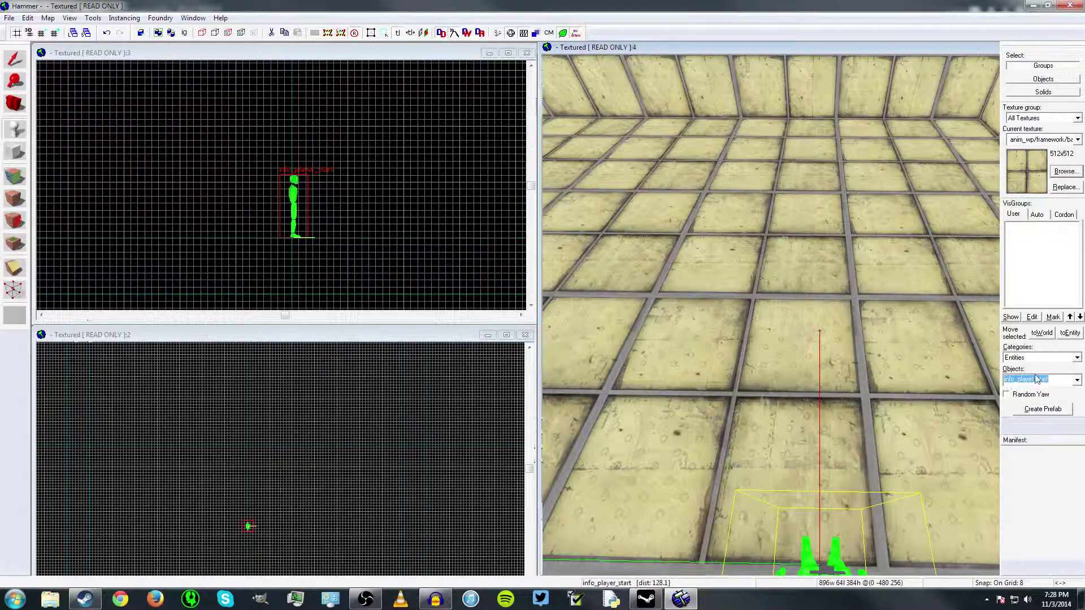
text(prop)
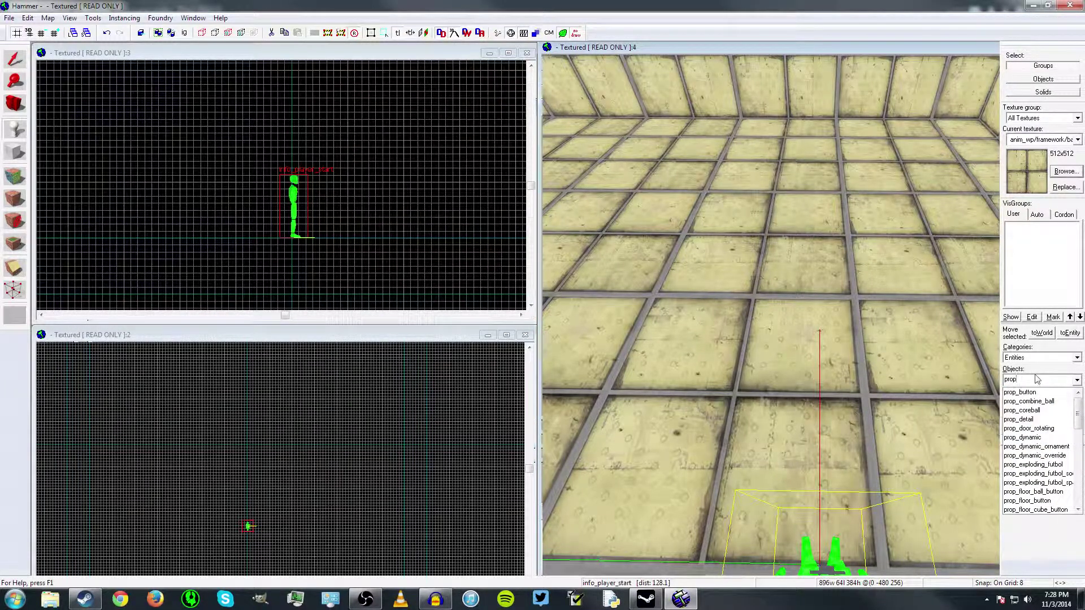
text(_st)
key(Return)
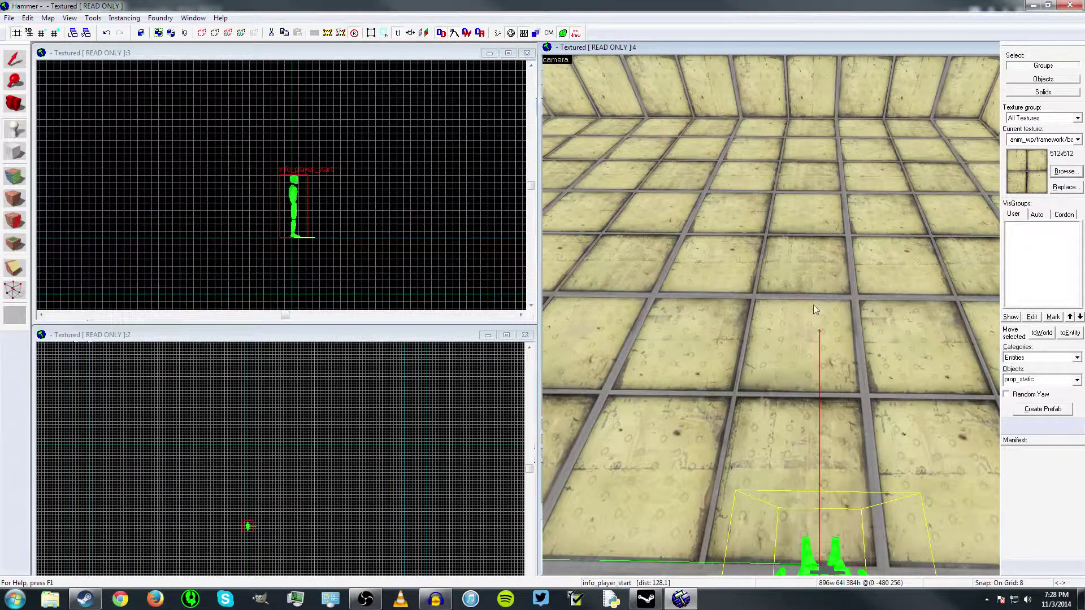
click(814, 308)
key(shift+s)
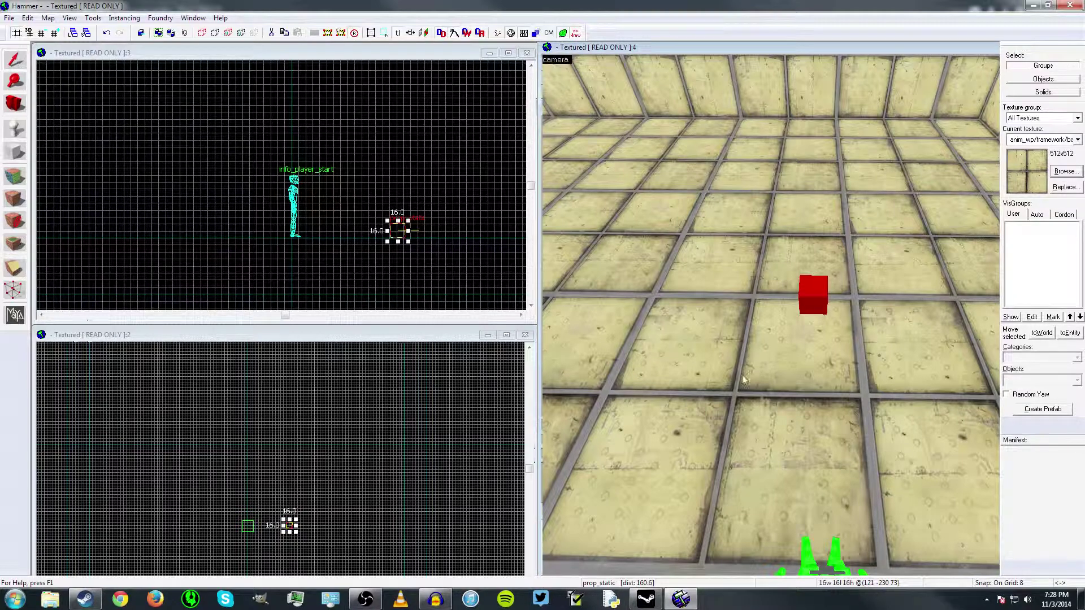
Step: View the prop_static's object properties, close them unchanged, and examine its placeholder cube from several angles in the 3D view
double_click(816, 296)
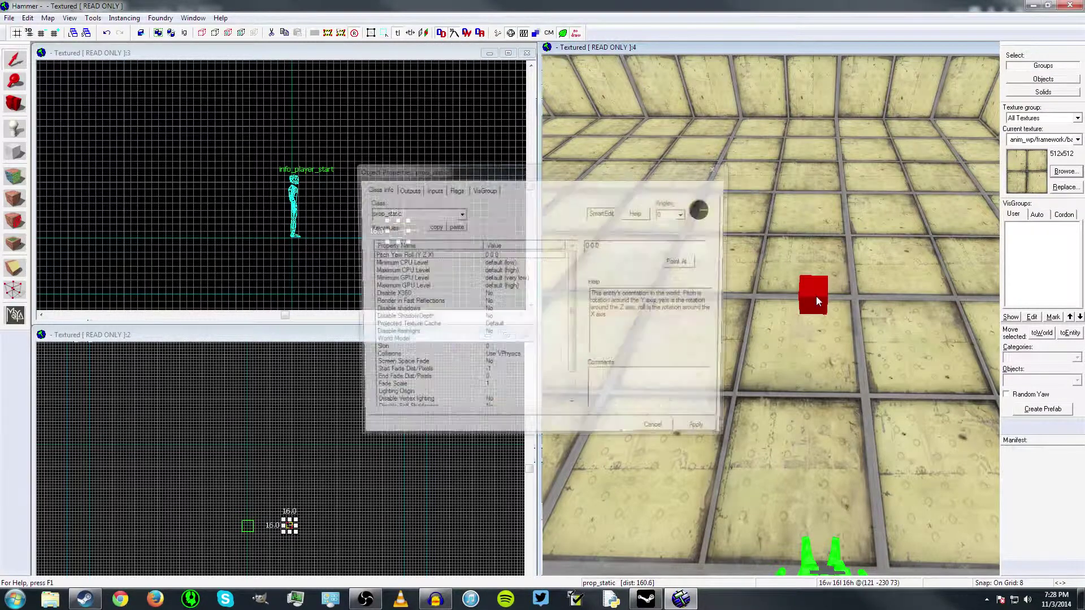
key(Escape)
key(z)
key(w)
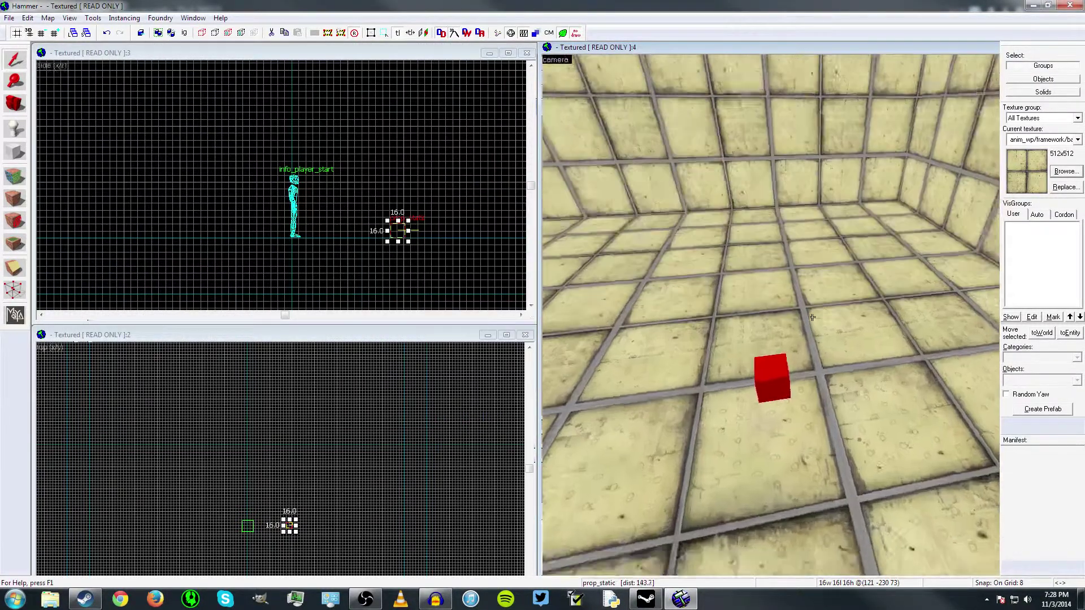
key(s)
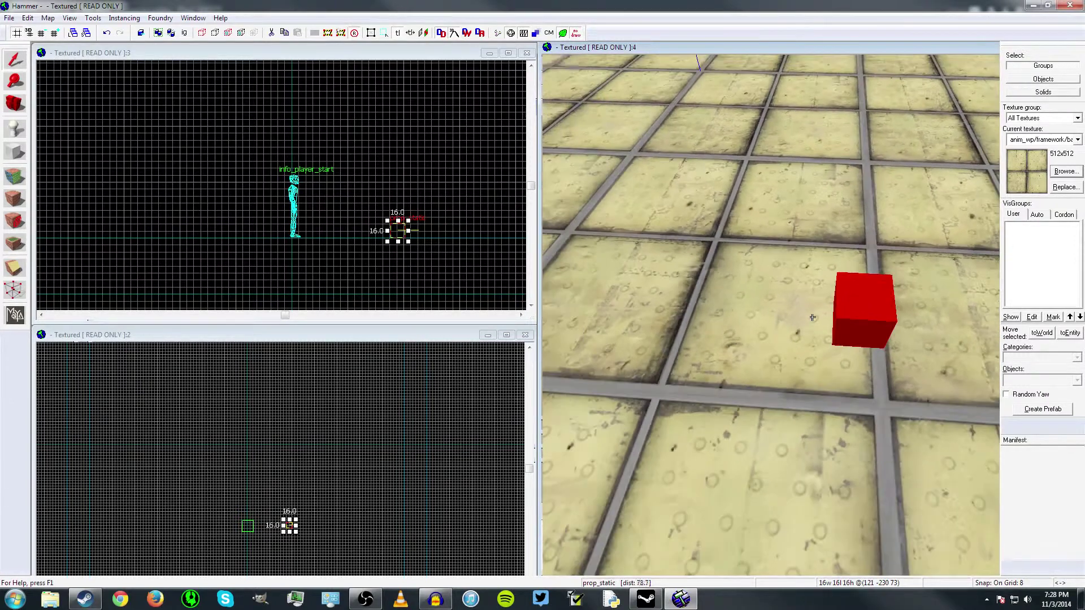
key(a)
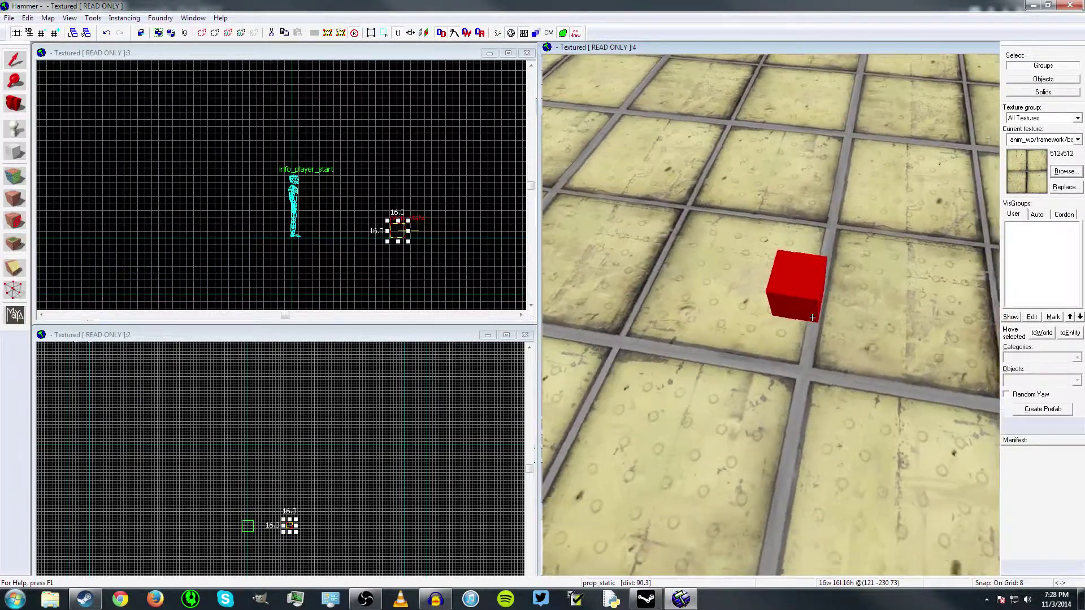
key(s)
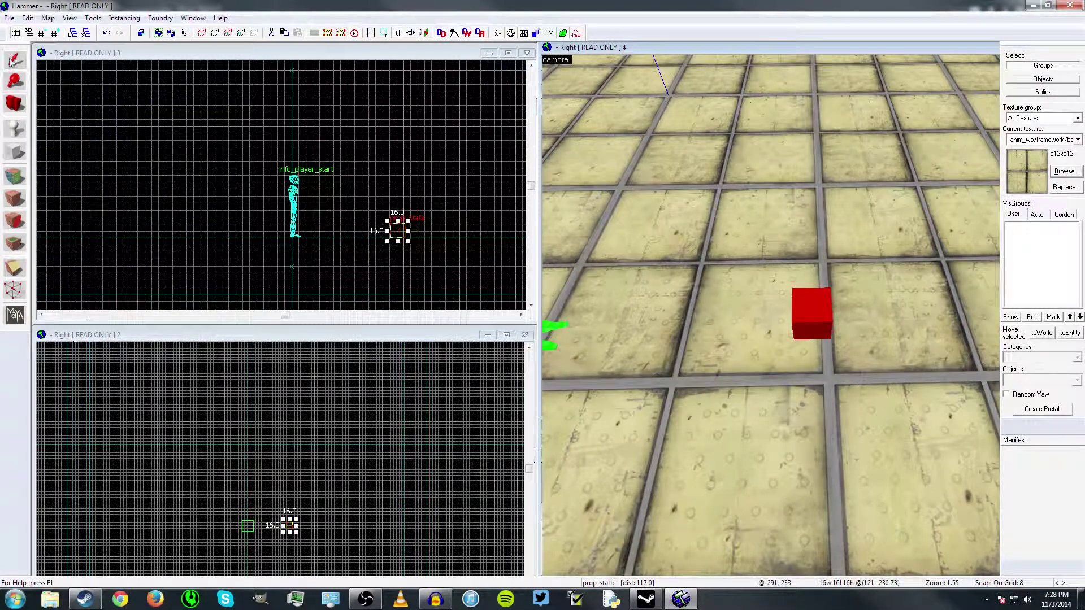
Step: Open the prop_static's object properties and start browsing for its World Model
click(15, 129)
click(18, 60)
double_click(810, 315)
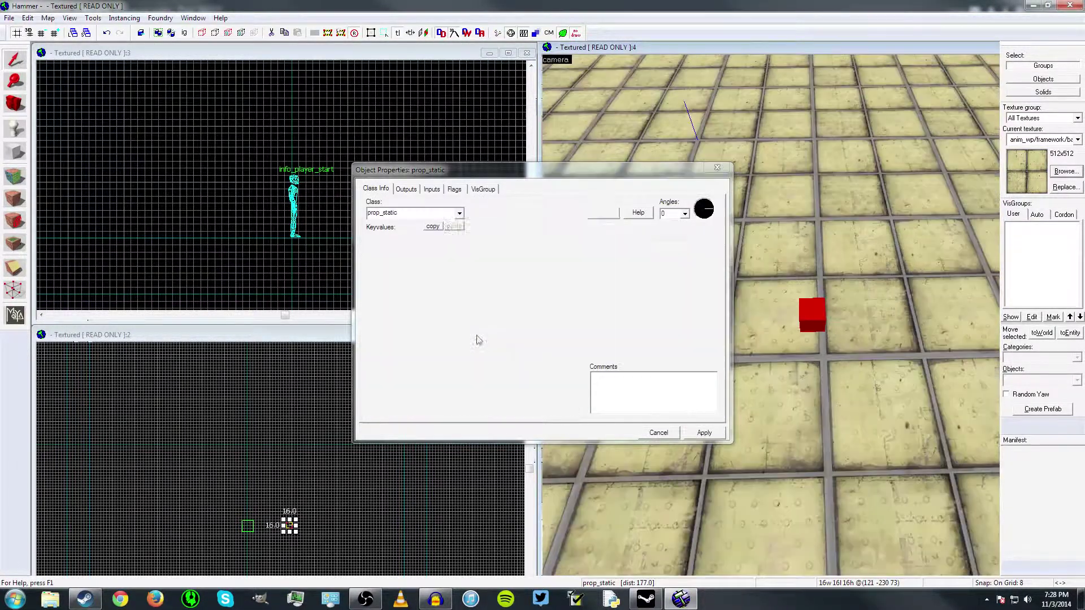
mouse_move(574, 299)
mouse_down()
mouse_move(575, 329)
mouse_move(571, 297)
mouse_up()
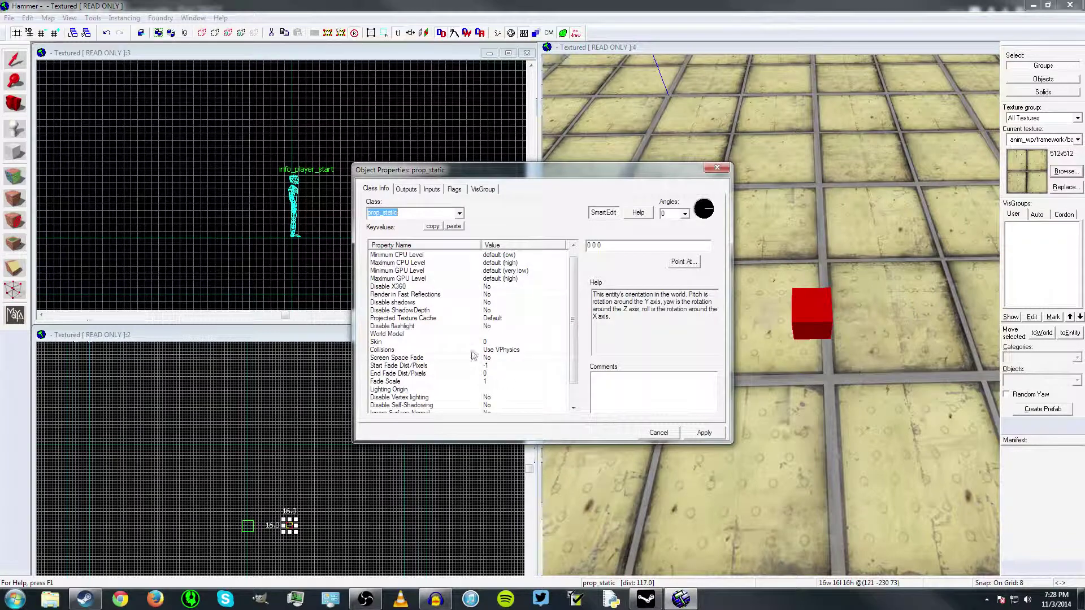
click(429, 336)
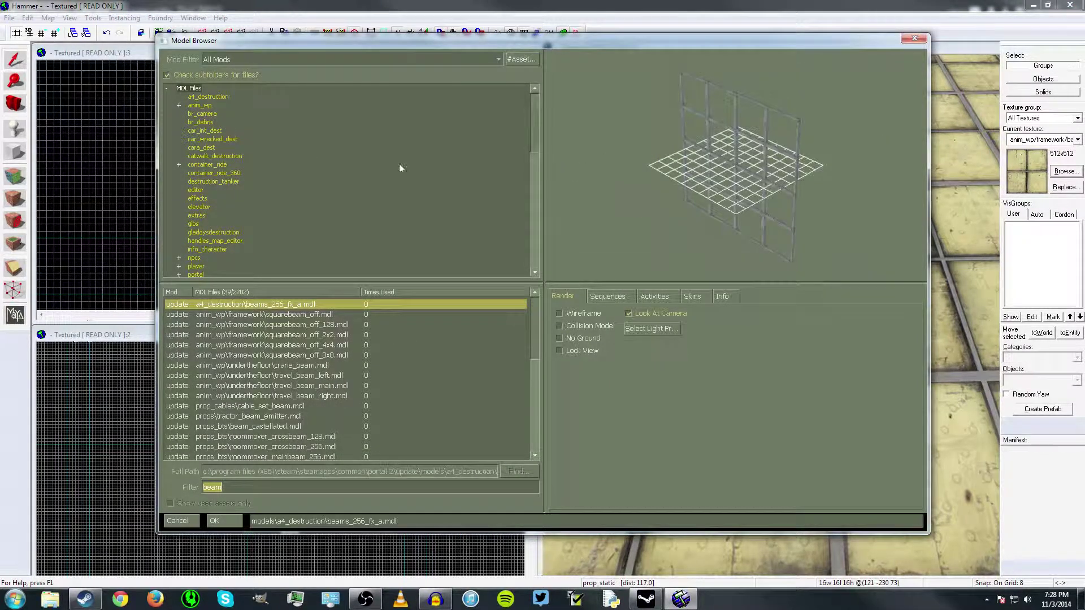
Step: Look through the model folders and preview several beam models, including beam_castellated.mdl and roommover_mainbeam_256.mdl
click(202, 123)
click(213, 173)
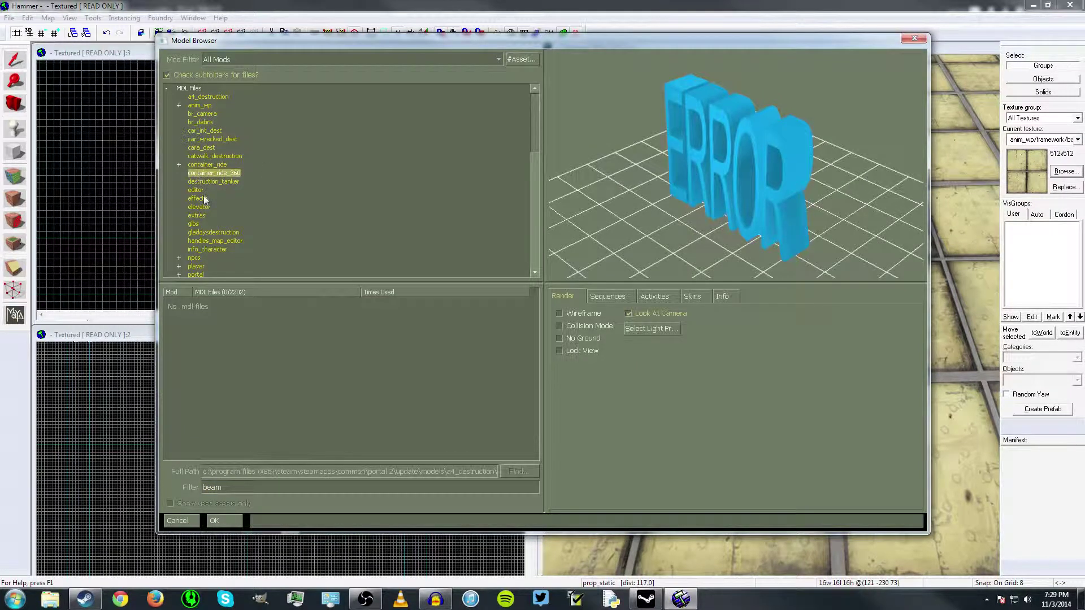
click(198, 199)
click(189, 89)
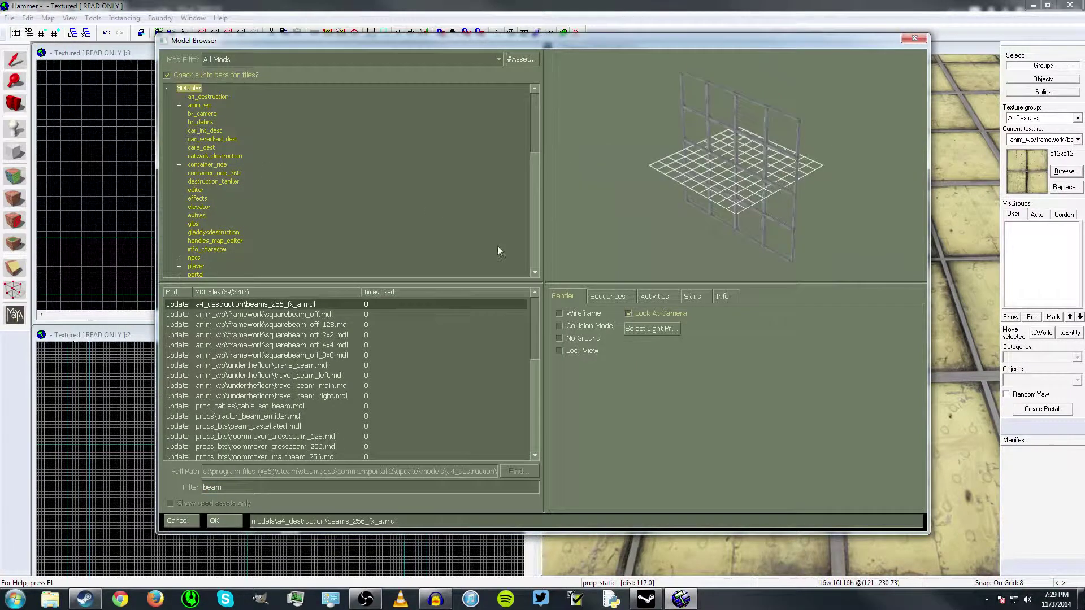
click(257, 487)
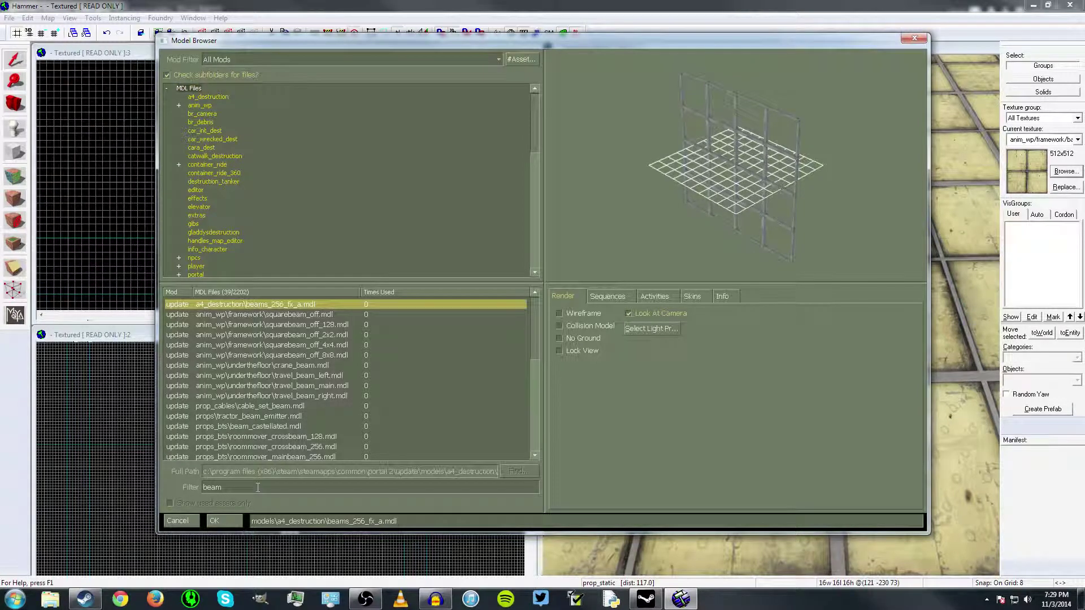
click(256, 365)
click(263, 426)
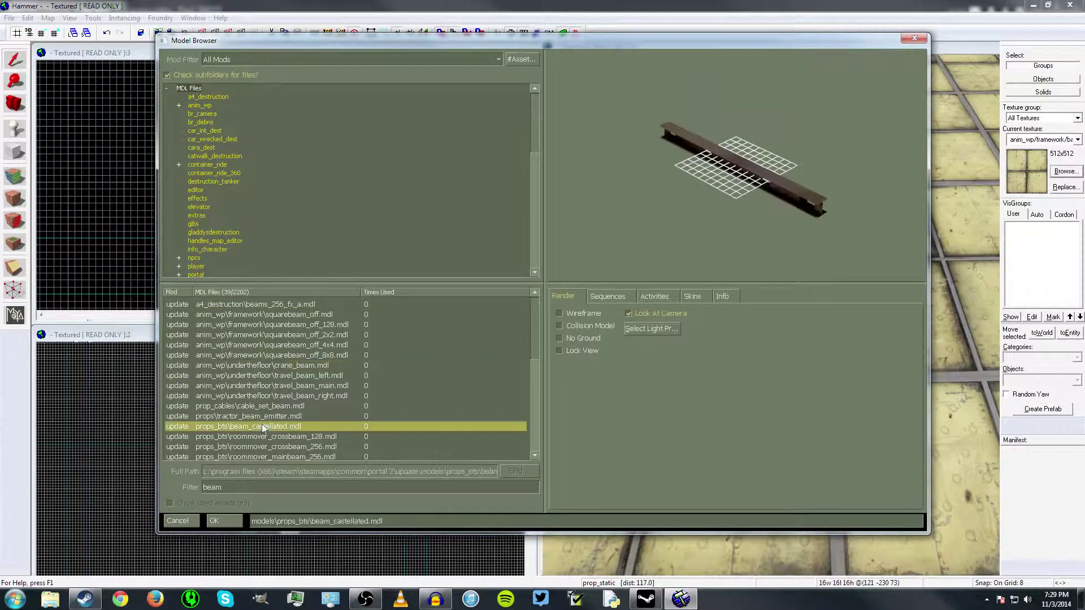
scroll(359, 419, down, 2)
click(267, 395)
scroll(316, 405, down, 2)
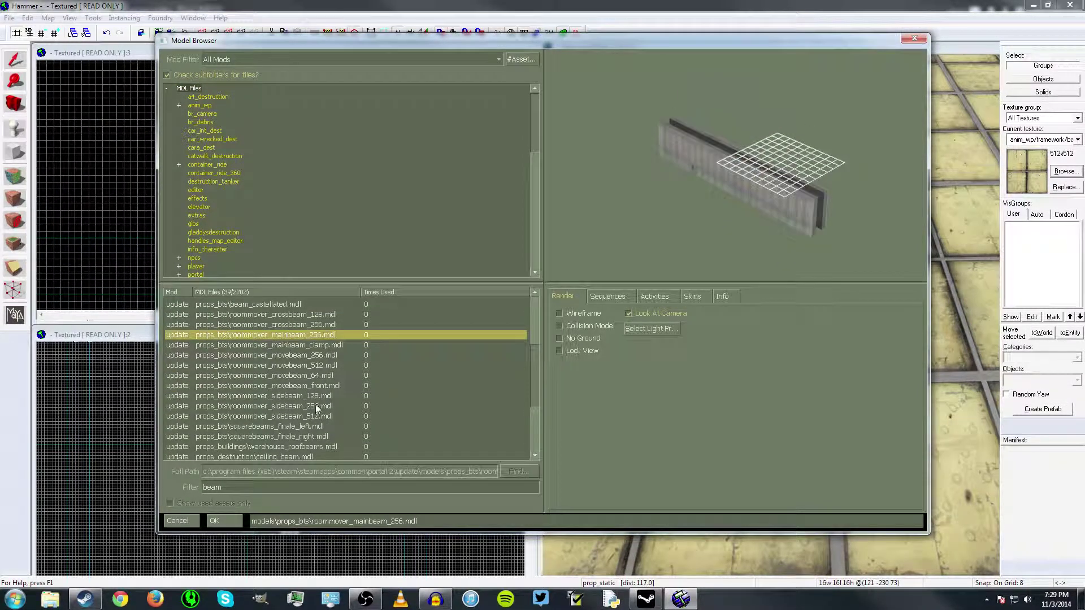
Step: Filter the models by "desk" and preview the lab_desk variants, ending on lab_desk01.mdl
key(BackSpace)
key(BackSpace)
key(BackSpace)
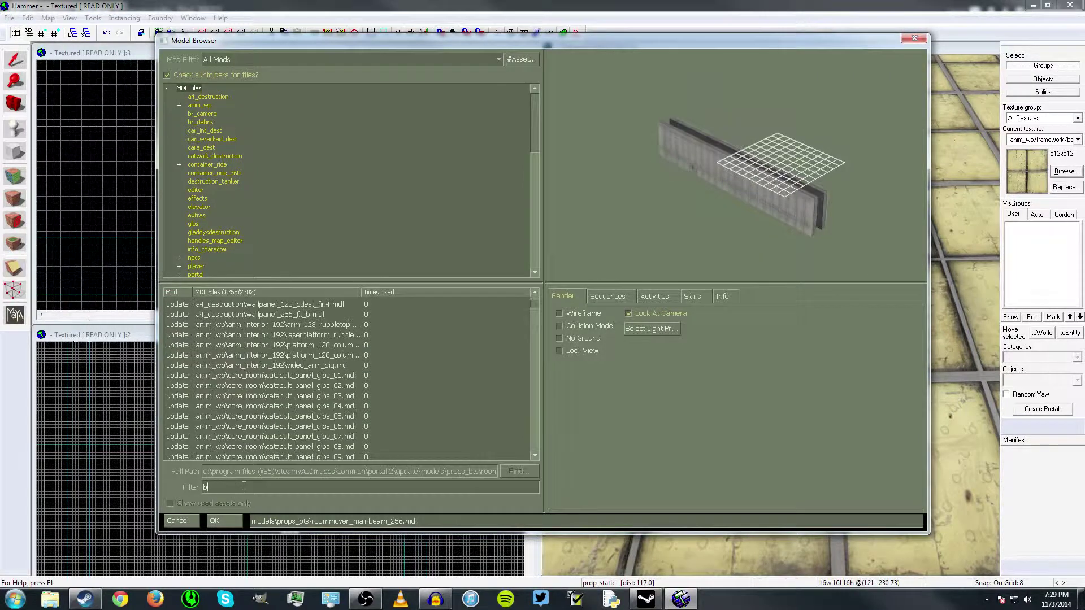
key(BackSpace)
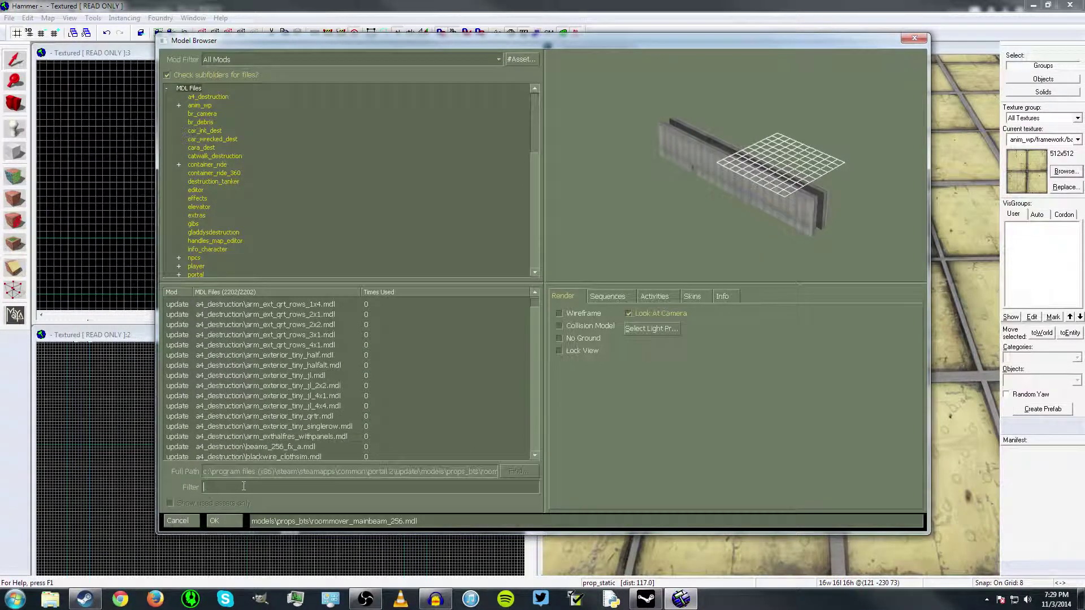
text(desk)
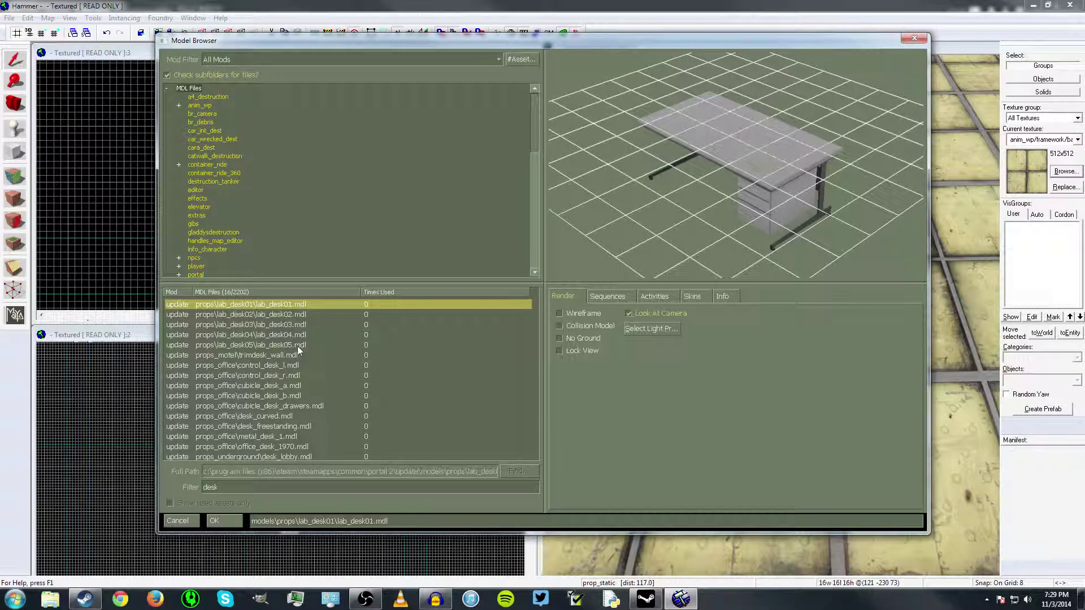
key(Down)
key(Down)
key(Down)
key(Down)
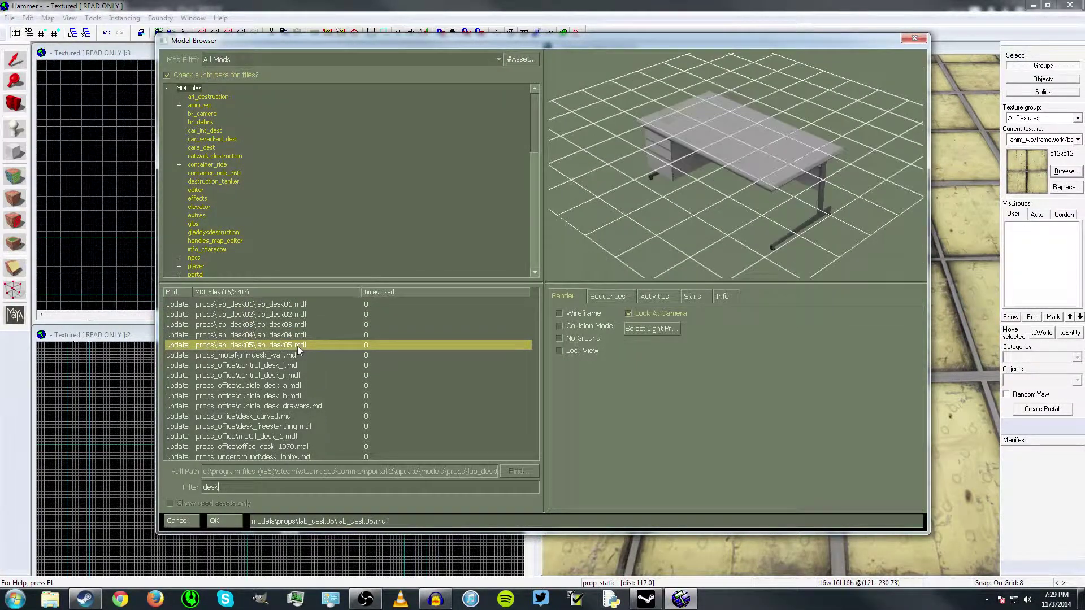
key(Down)
key(Up)
key(Up)
key(Up)
key(Up)
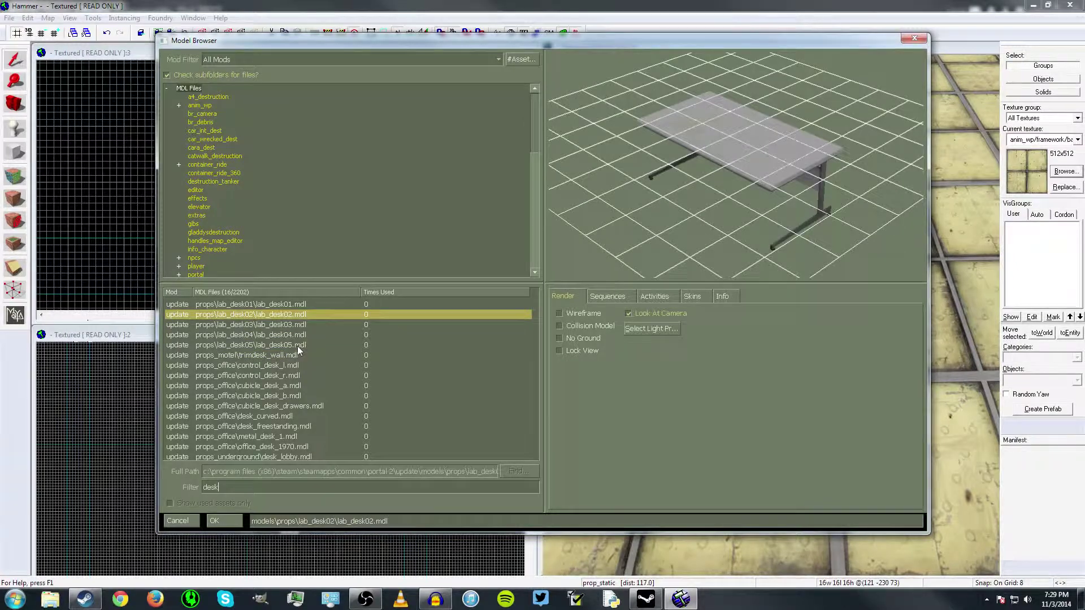
key(Up)
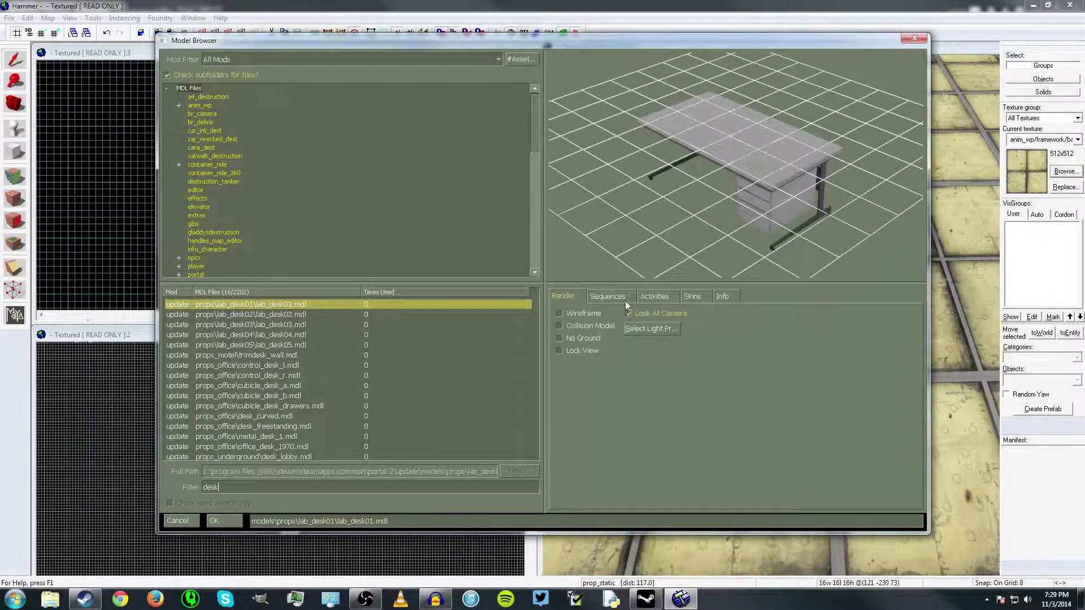
Step: Examine lab_desk01 from several angles with its collision model shown, and check its sequences, activities and prop info
drag(751, 199, 740, 120)
drag(752, 198, 731, 181)
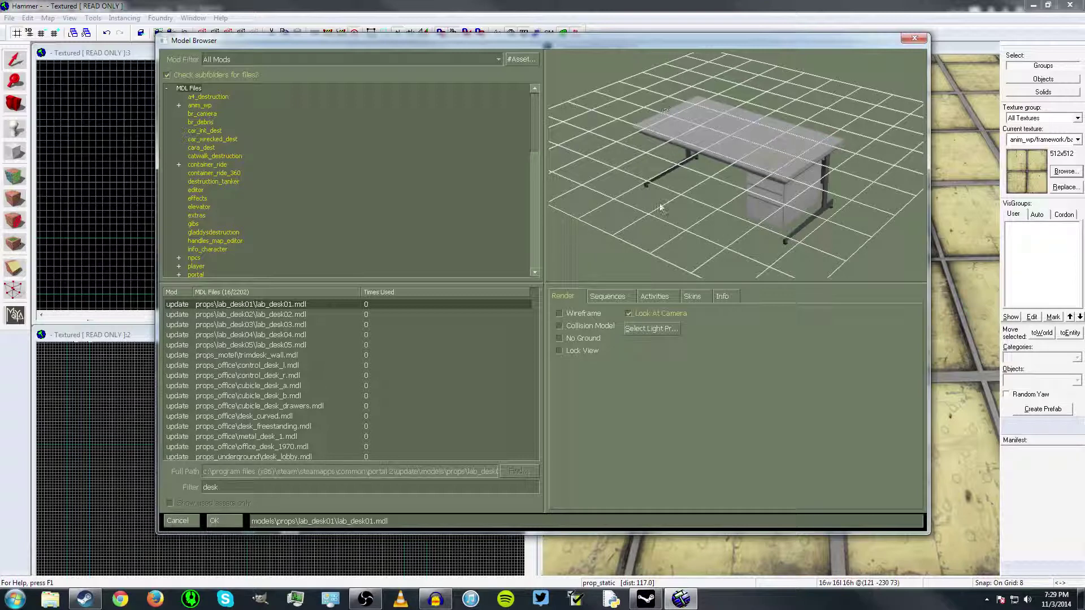
click(589, 327)
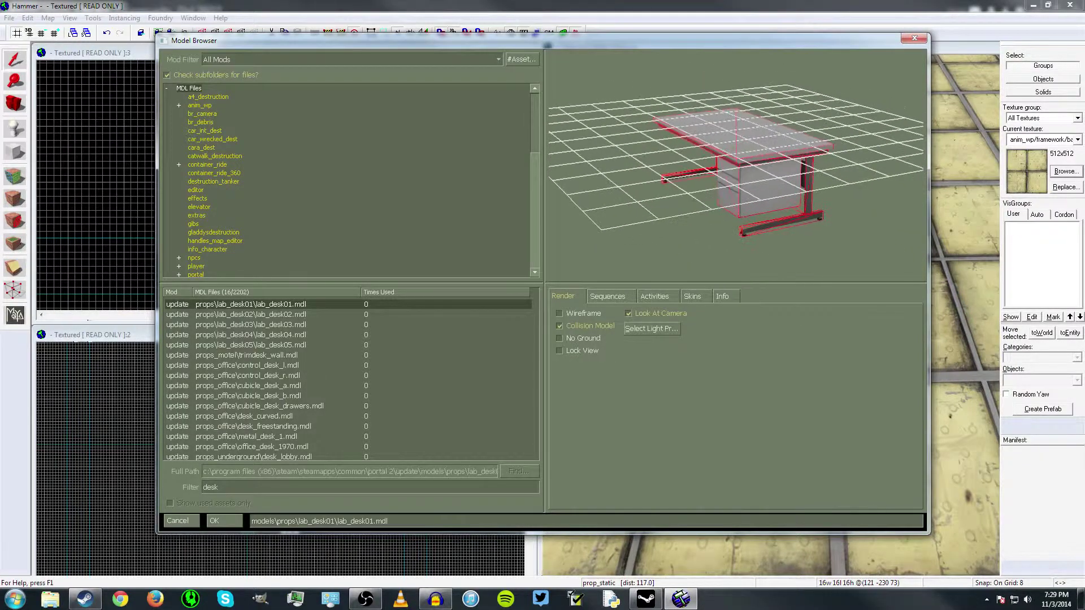
mouse_move(819, 168)
mouse_down()
mouse_move(800, 169)
mouse_move(835, 167)
mouse_move(806, 168)
mouse_up()
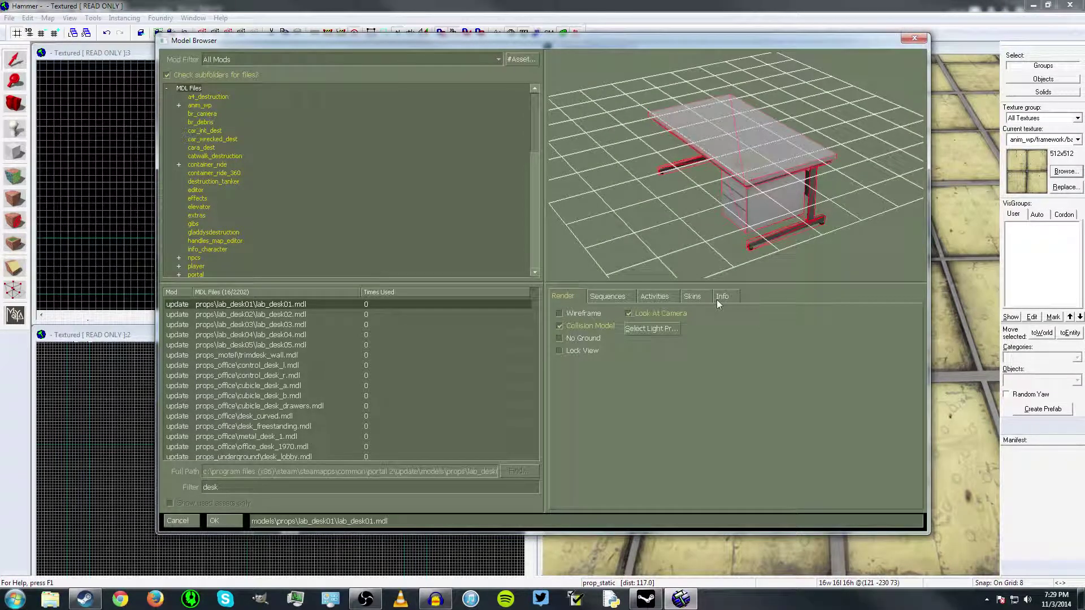
click(612, 299)
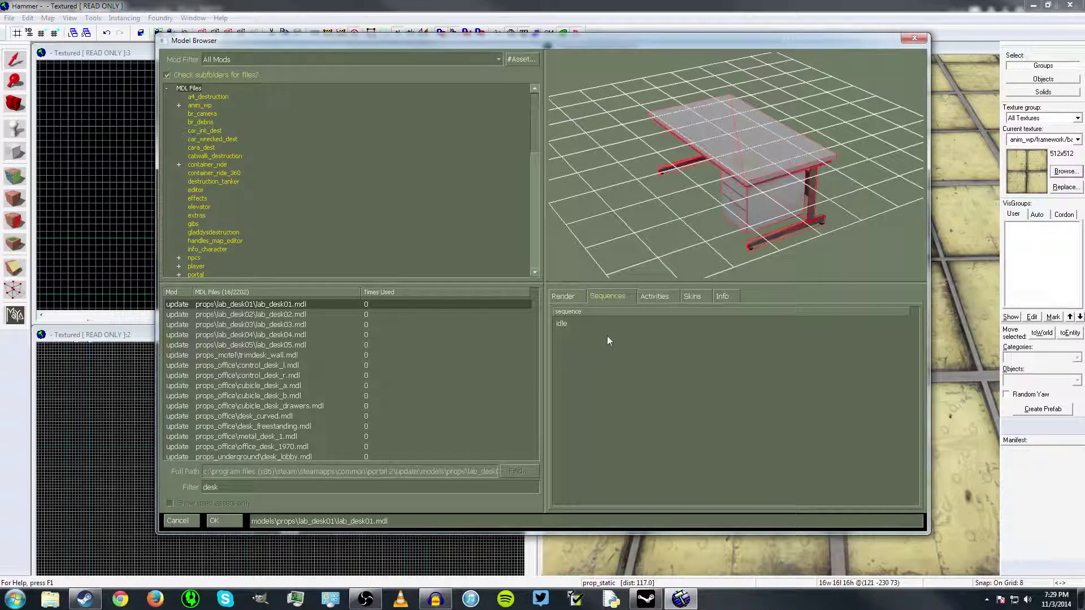
drag(639, 253, 693, 255)
click(654, 296)
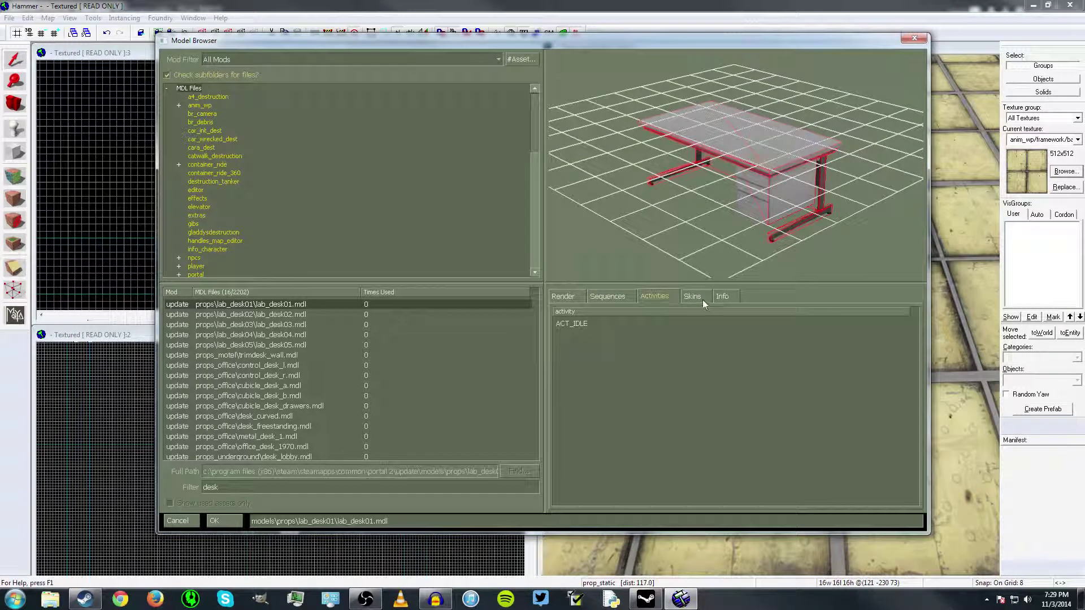
click(724, 298)
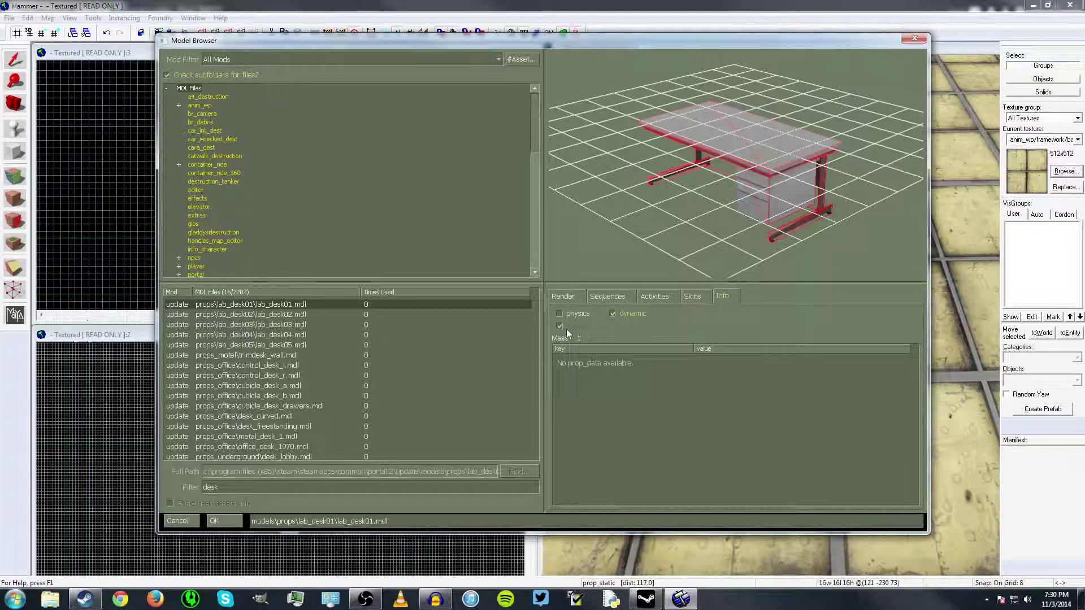
Step: Assign lab_desk01.mdl as the prop_static's world model, apply it and close the object properties
double_click(263, 307)
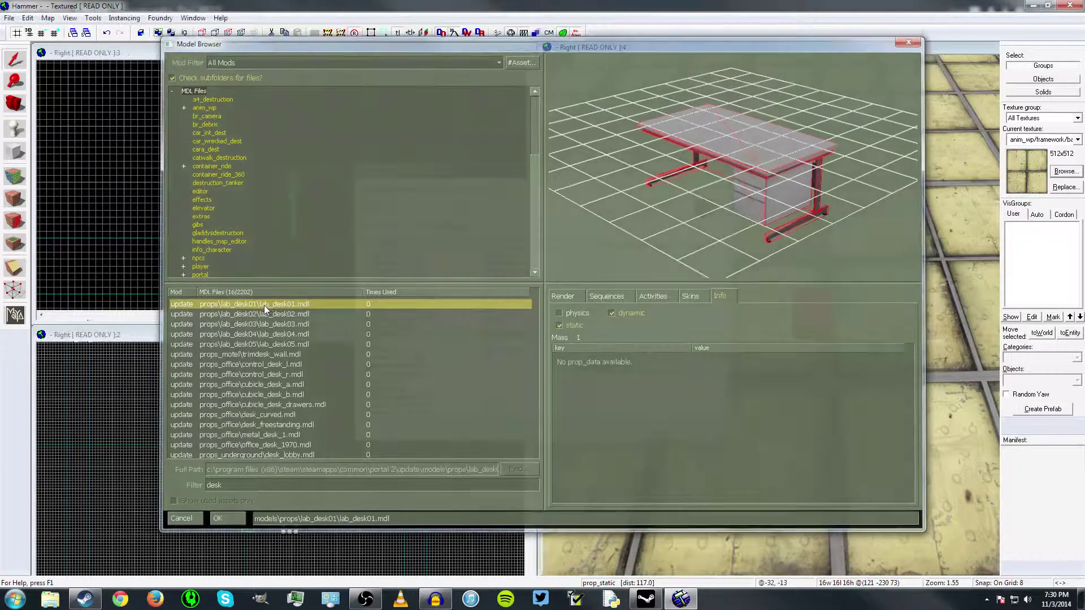
click(704, 432)
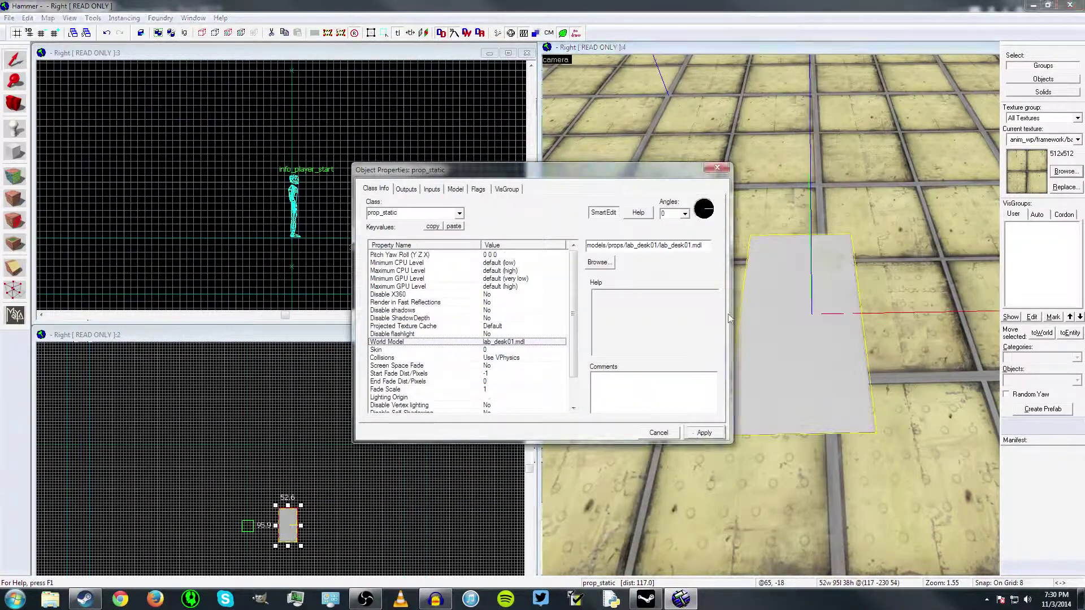
click(717, 168)
Step: Raise the desk clear of the floor in the side view
scroll(812, 318, up, 5)
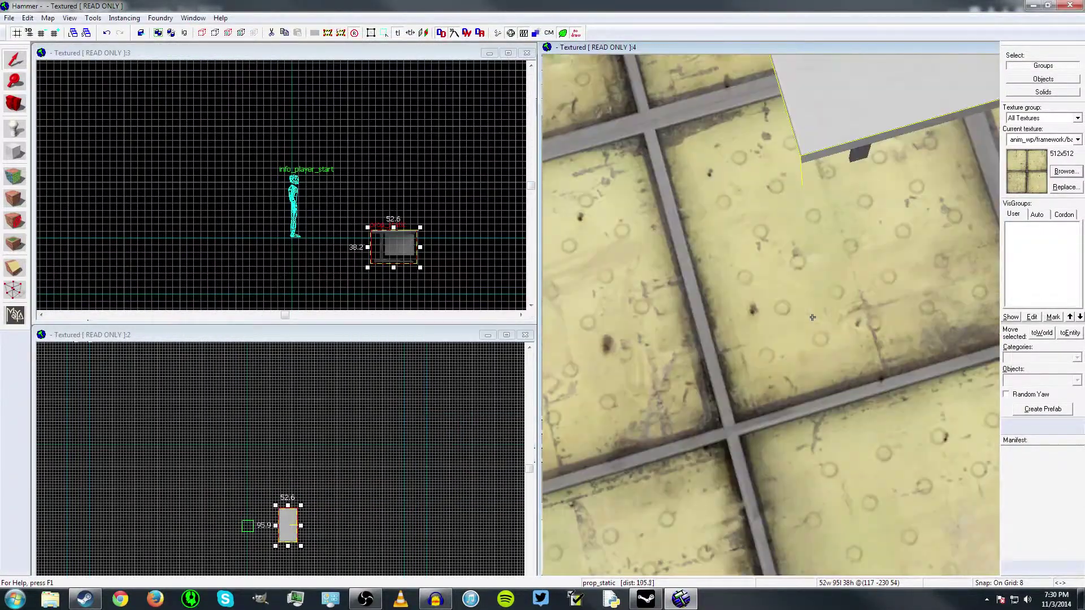
drag(411, 255, 391, 166)
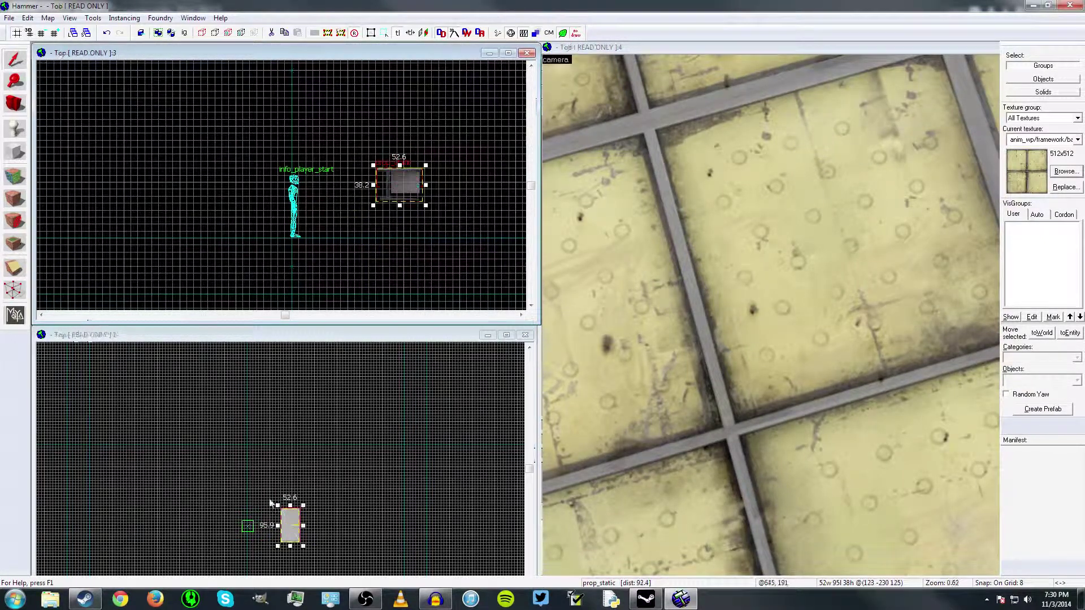
scroll(812, 317, down, 5)
scroll(812, 317, down, 5)
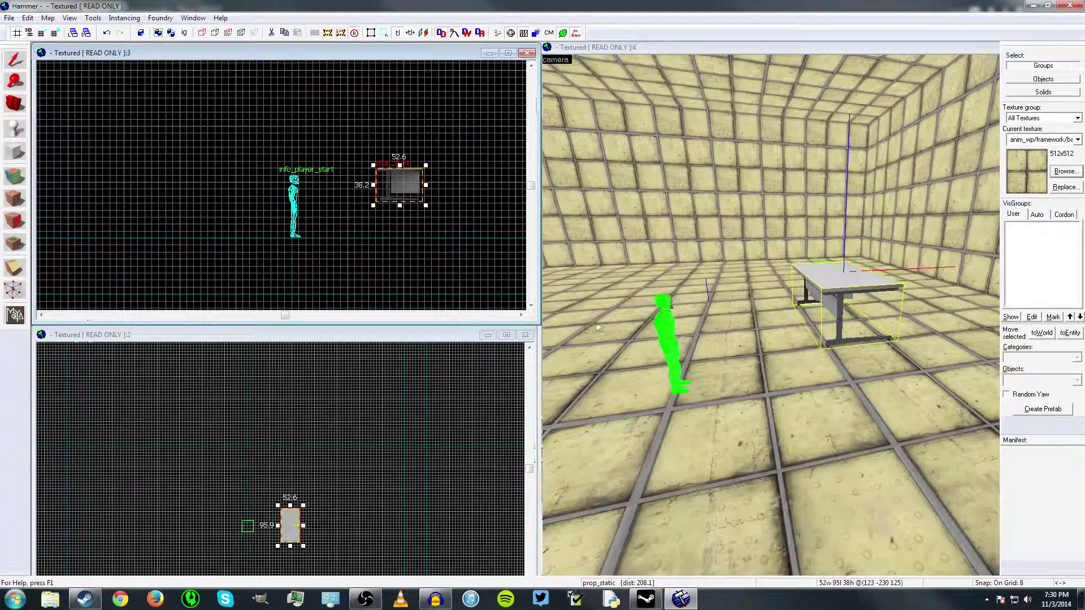
Step: Rotate the desk in the top view to stand diagonally beside the player start, and lower it onto the floor
scroll(283, 507, down, 2)
scroll(283, 507, up, 10)
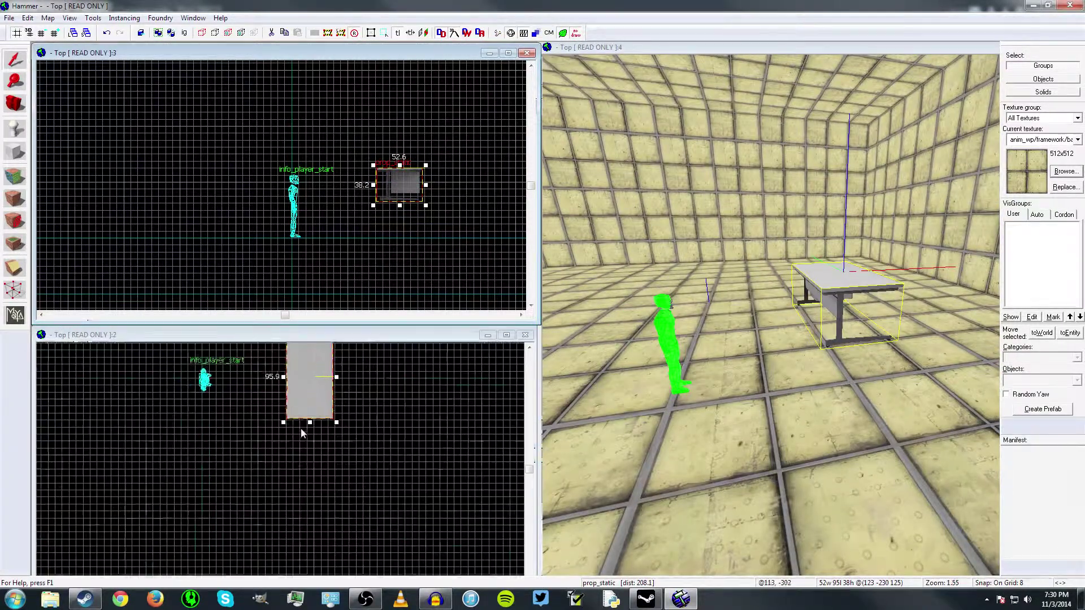
click(308, 424)
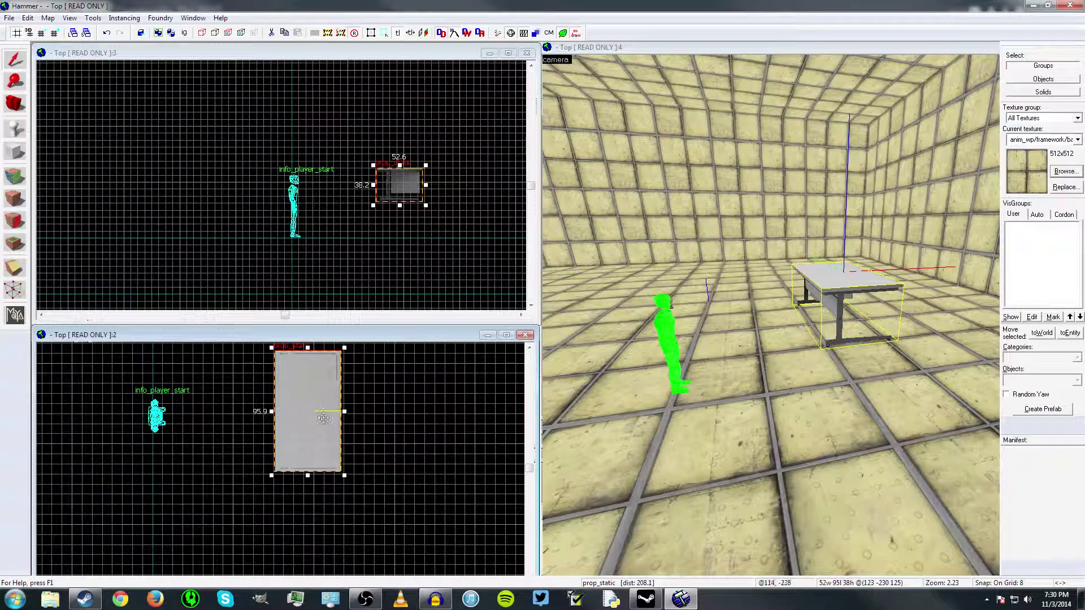
click(312, 432)
drag(344, 477, 339, 377)
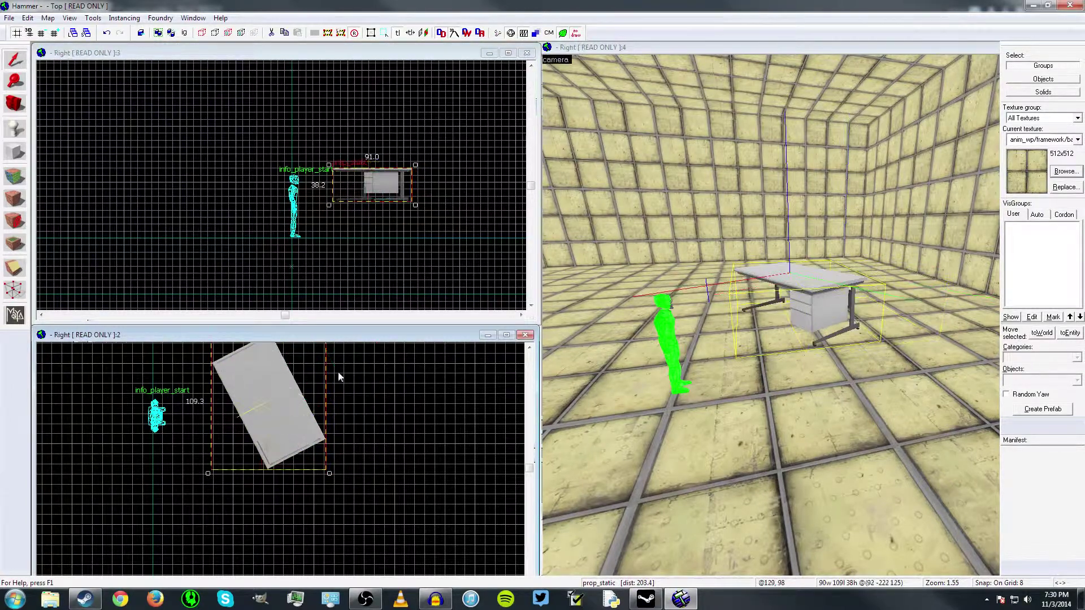
scroll(373, 229, up, 4)
drag(389, 148, 388, 218)
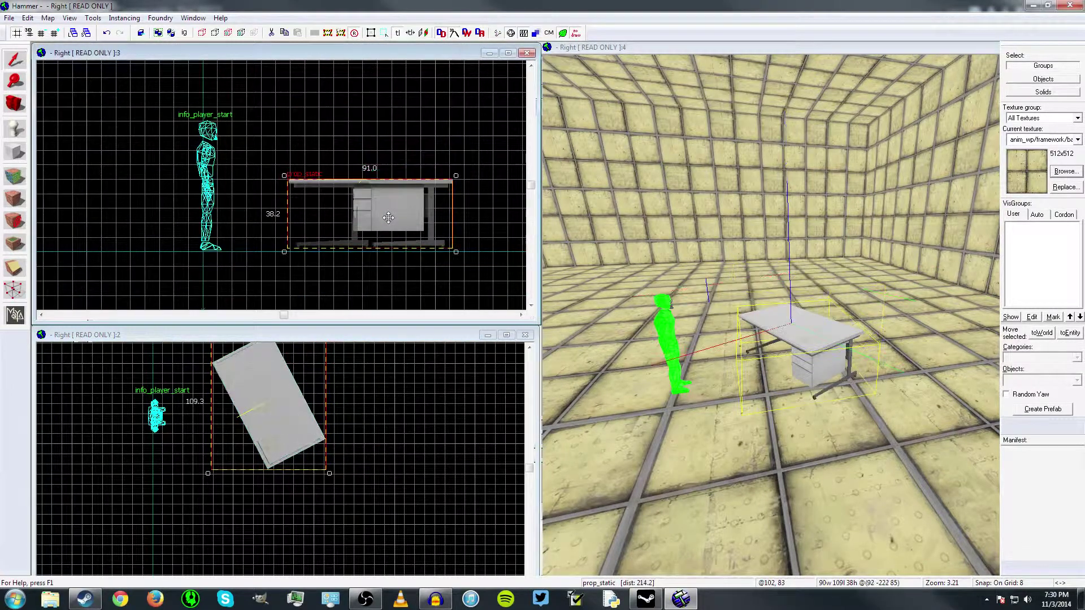
Step: Examine the desk's placement relative to the player start and the floor from several angles in the 3D view
scroll(812, 318, up, 5)
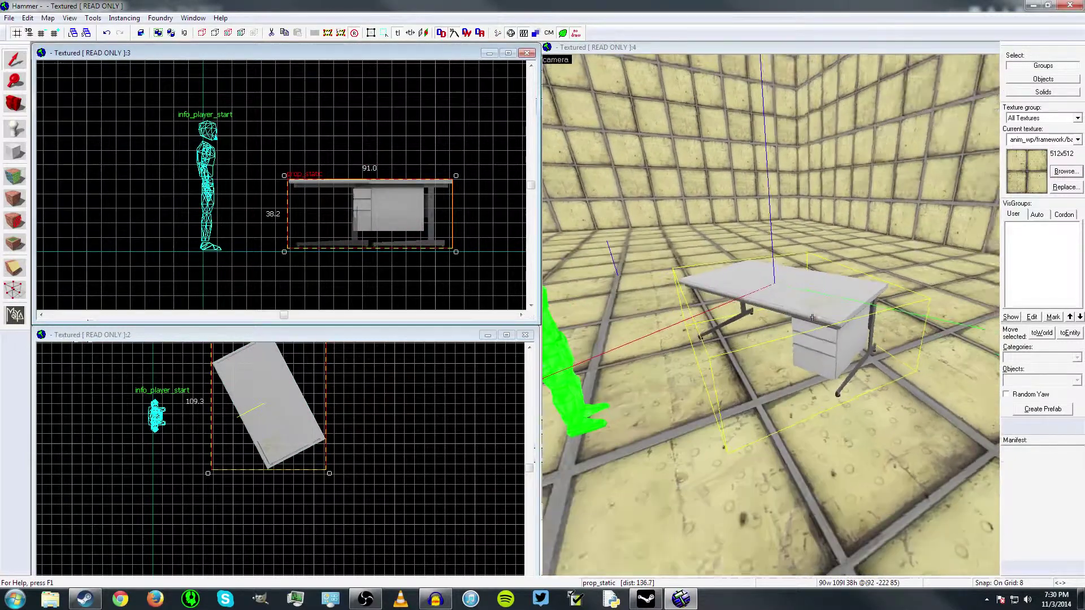
key(a)
key(d)
key(s)
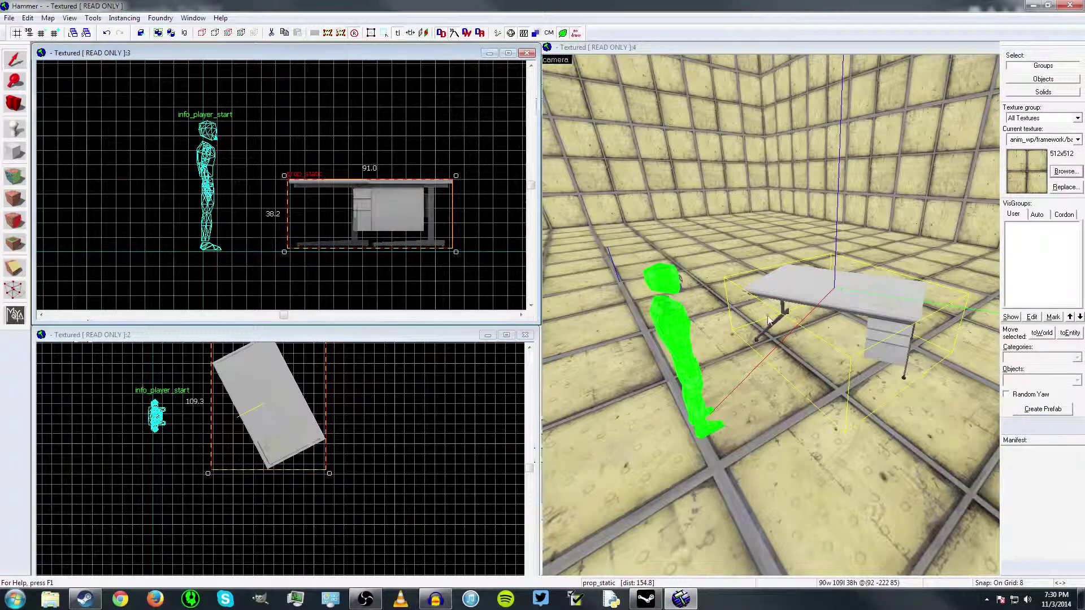
key(z)
key(s)
key(w)
key(z)
key(s)
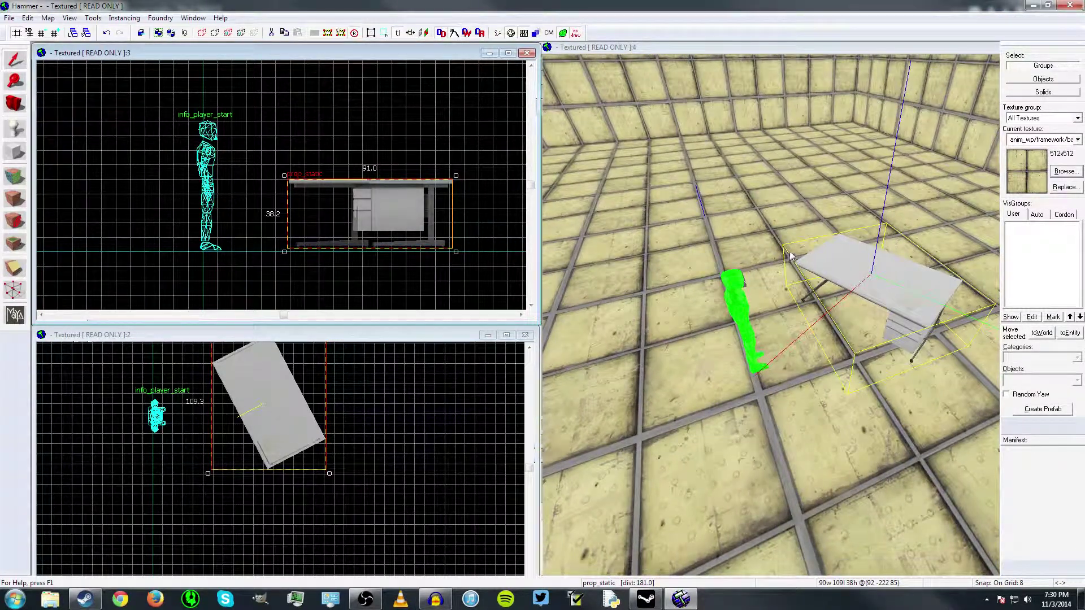
Step: Save the map as My_First_Map in the Portal 2 sdk_content maps folder
click(29, 19)
click(23, 70)
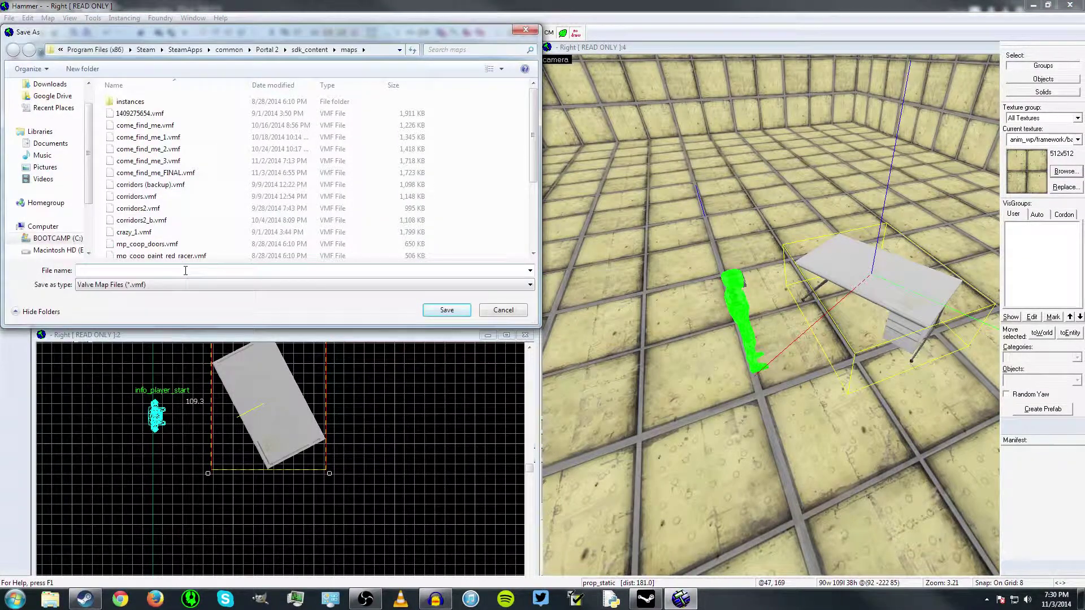
text(My)
text( First_Map)
click(446, 310)
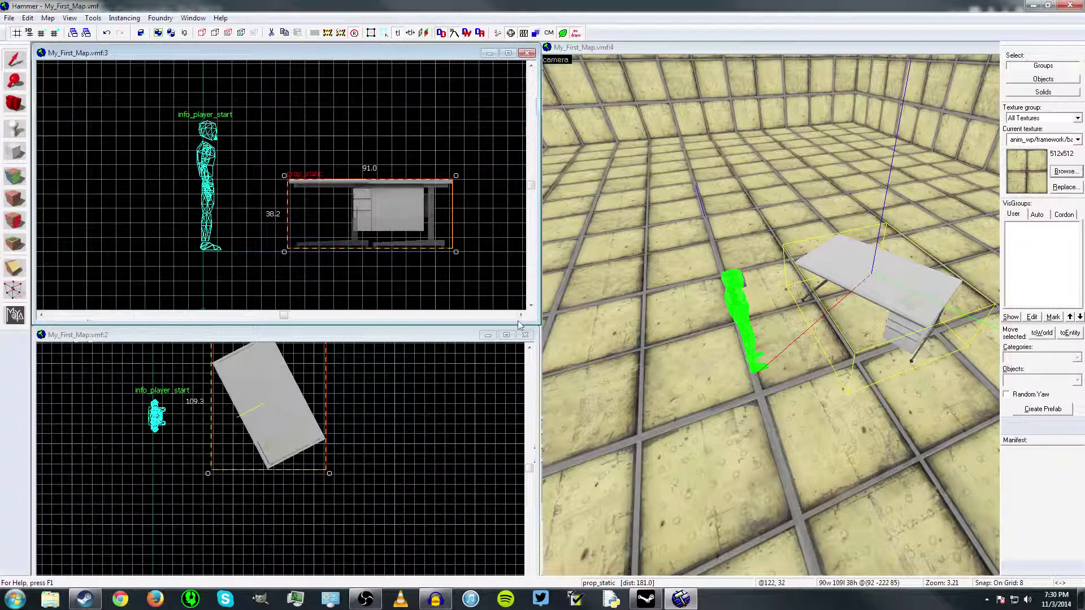
Step: Compile the map with BSP, VIS and RAD set to Normal, HDR off and the additional game parameters cleared
key(F9)
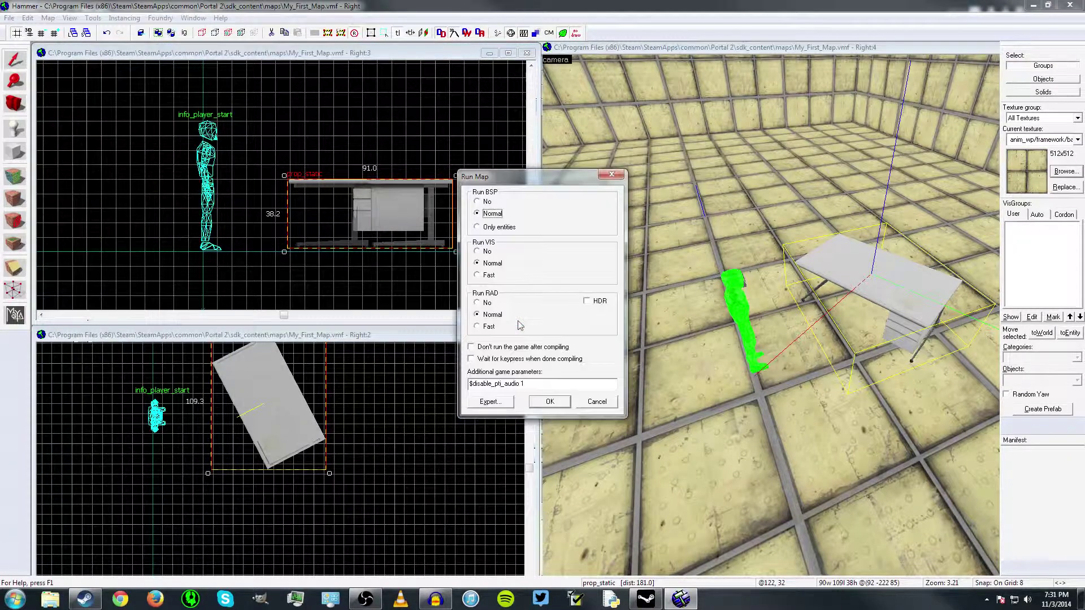
drag(469, 385, 528, 384)
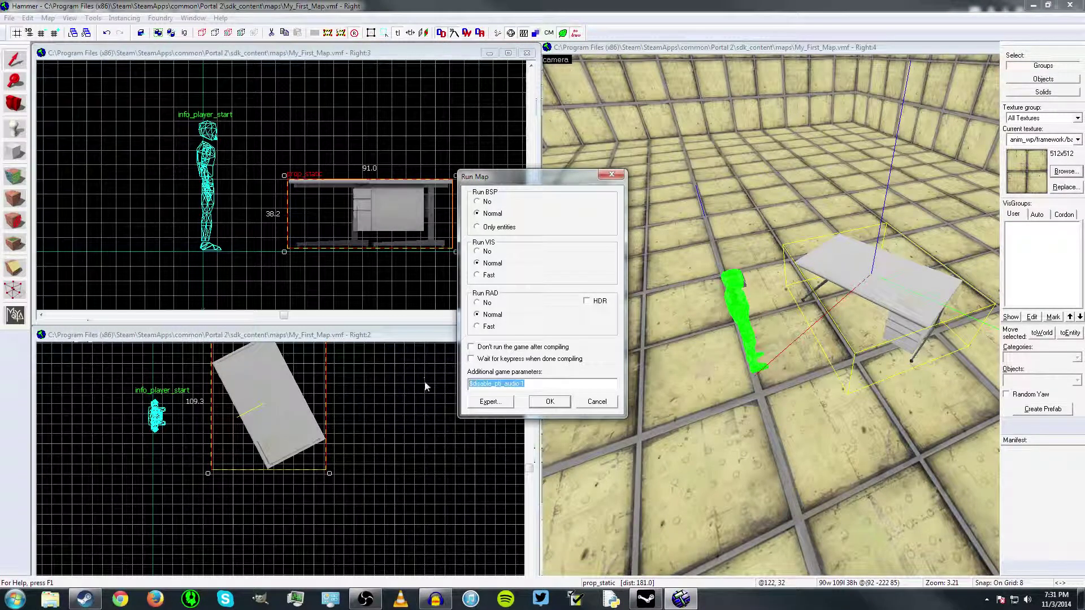
key(BackSpace)
drag(540, 182, 536, 154)
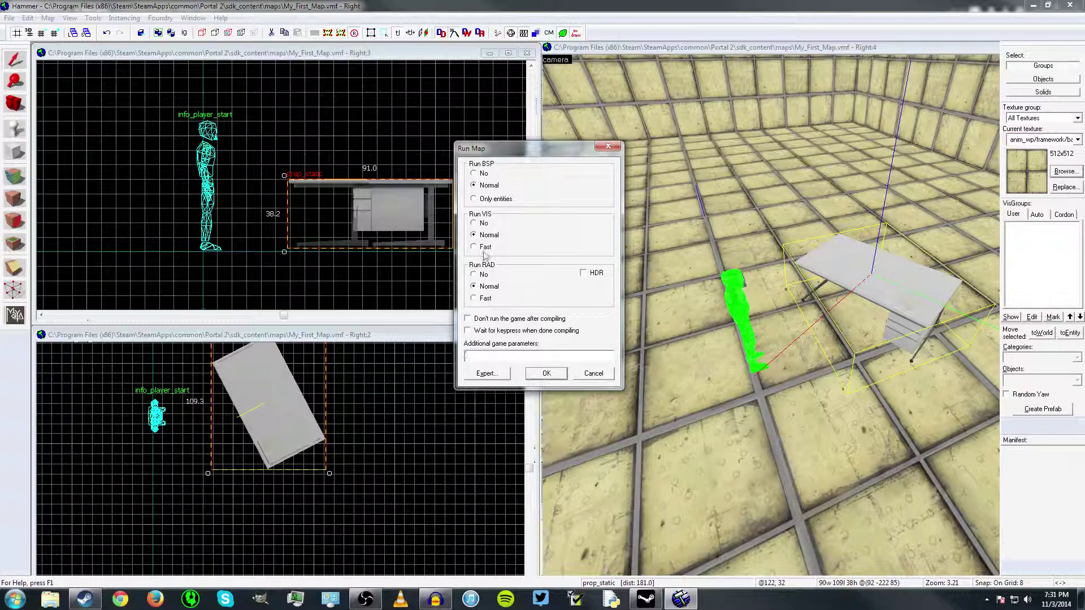
click(468, 319)
click(491, 320)
click(550, 379)
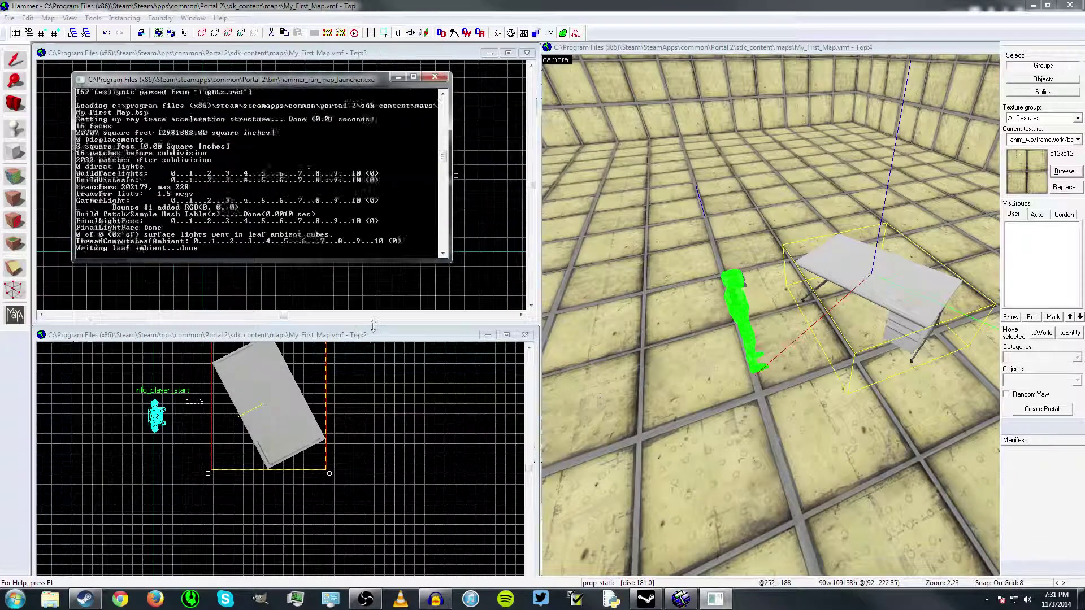